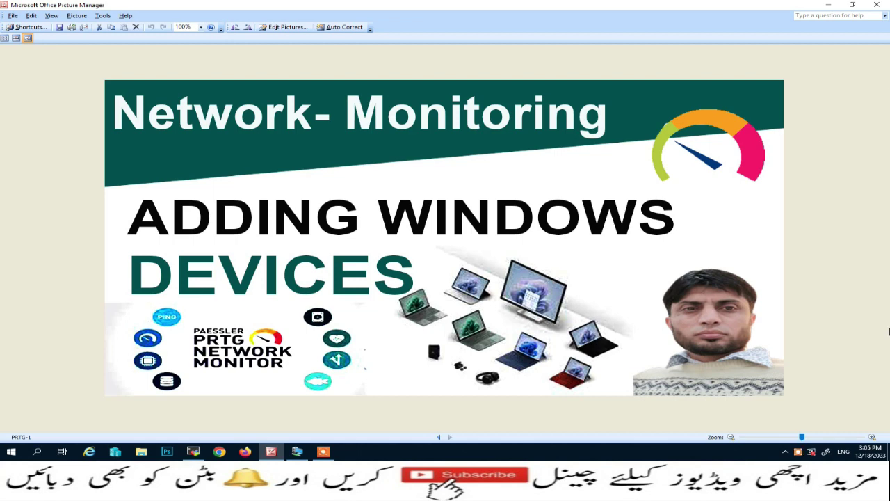
Minimize Microsoft Office Picture Manager so the Windows desktop shows.
left_click(828, 5)
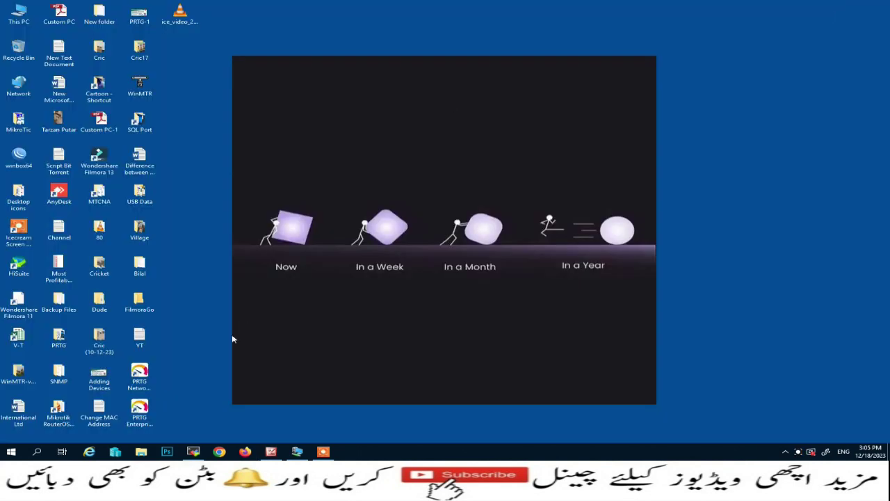
right_click(16, 83)
left_click(47, 165)
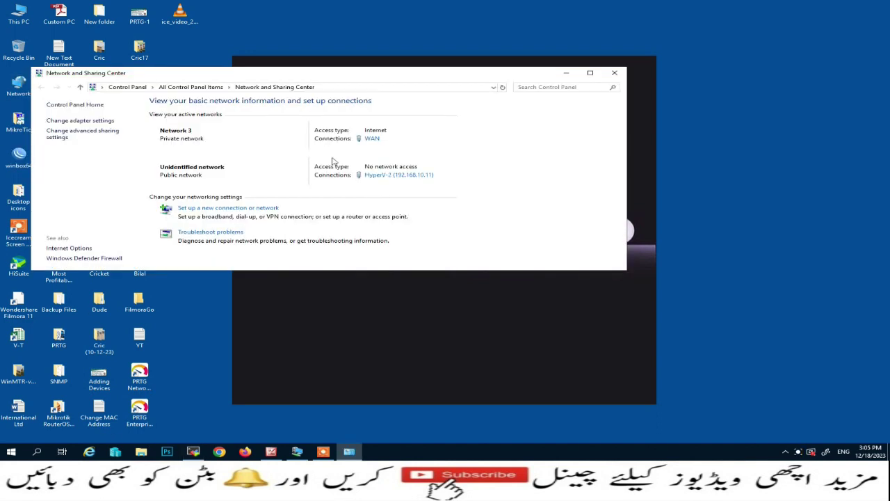
left_click(372, 139)
left_click(386, 219)
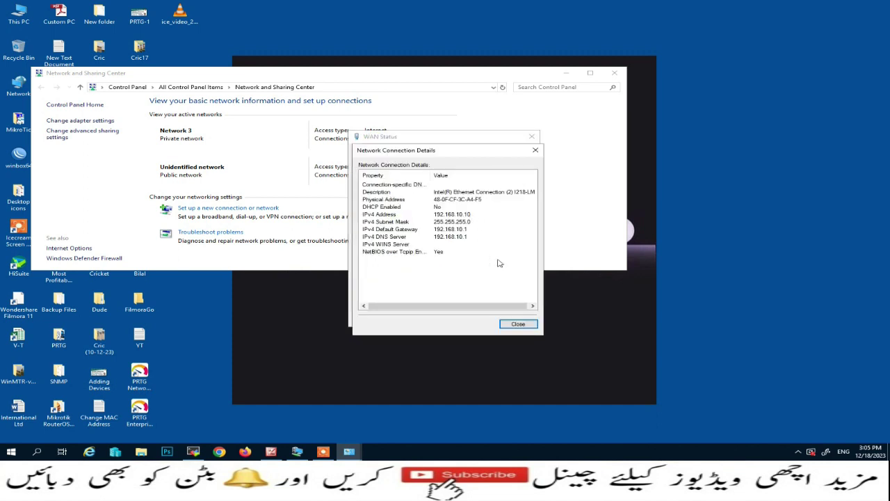
left_click(517, 323)
left_click(515, 321)
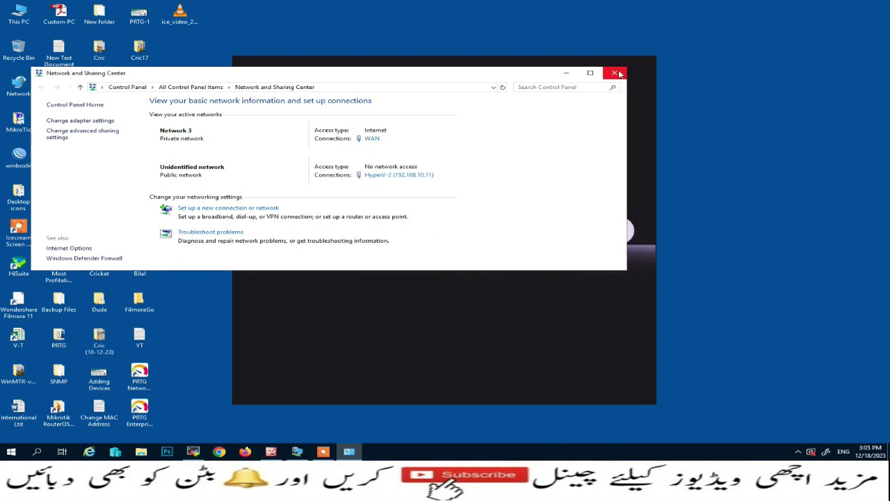
left_click(616, 73)
left_click(150, 379)
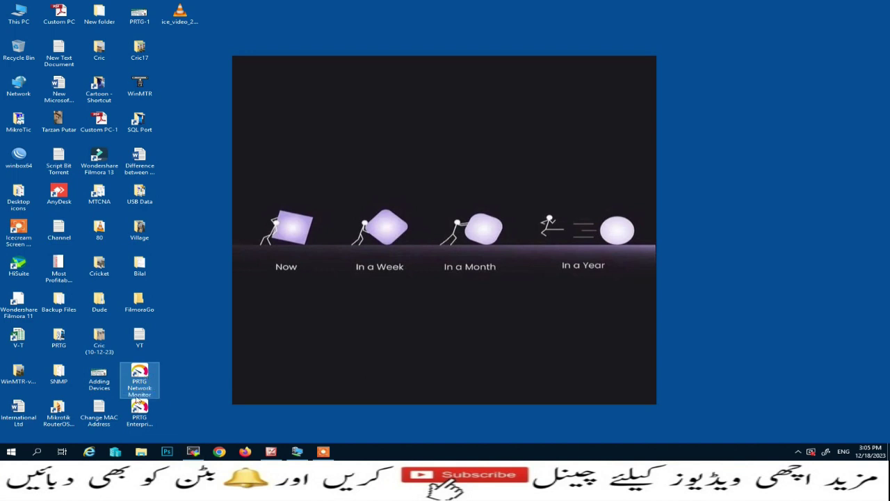
left_click(142, 416)
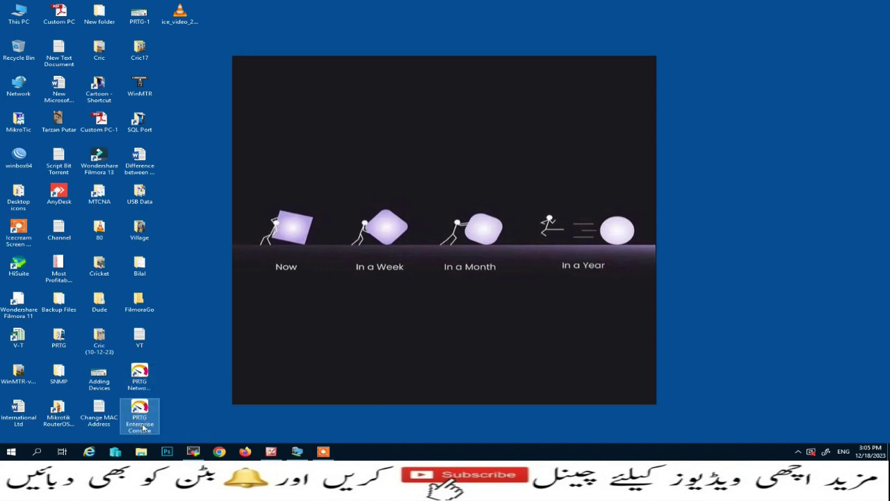
Launch PRTG Enterprise Console and open Chrome with the first profile.
double_click(143, 415)
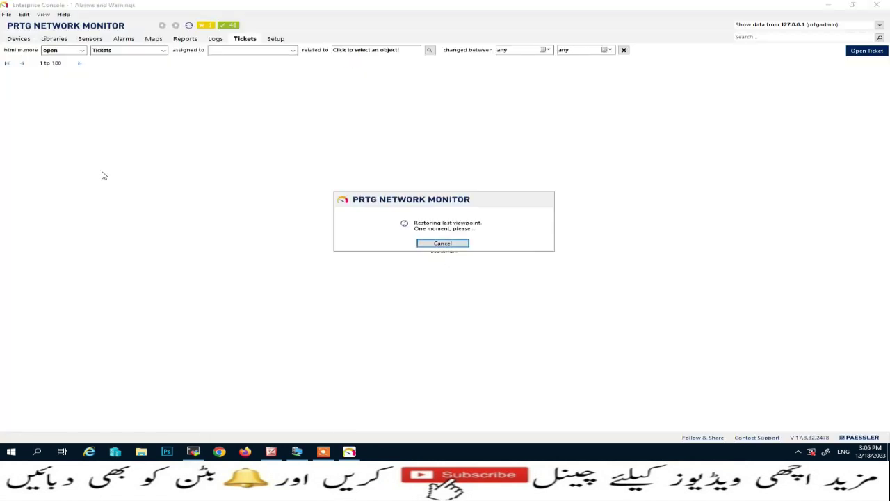
left_click(220, 452)
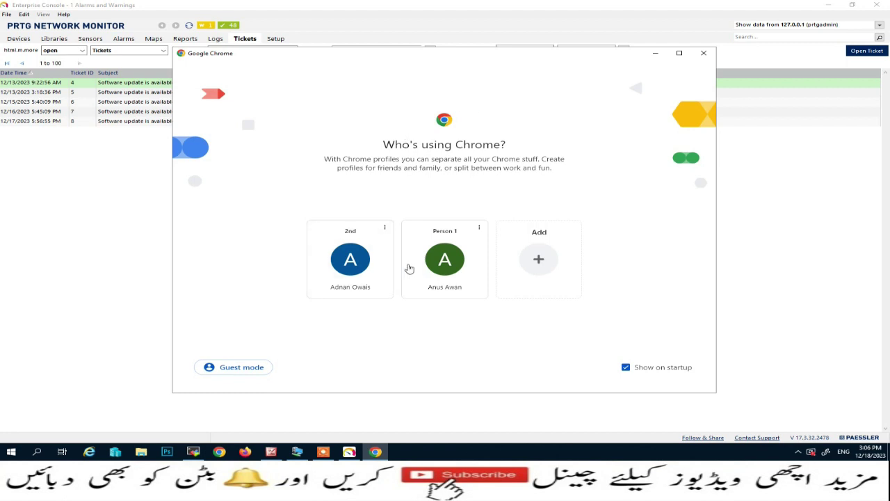
left_click(349, 261)
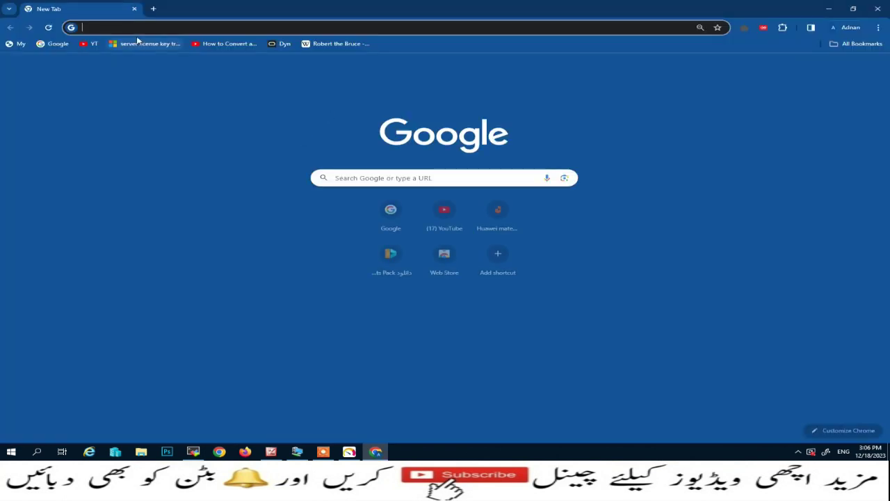
Load 192.168.10.10 in Chrome, proceeding past the certificate warning.
left_click(124, 28)
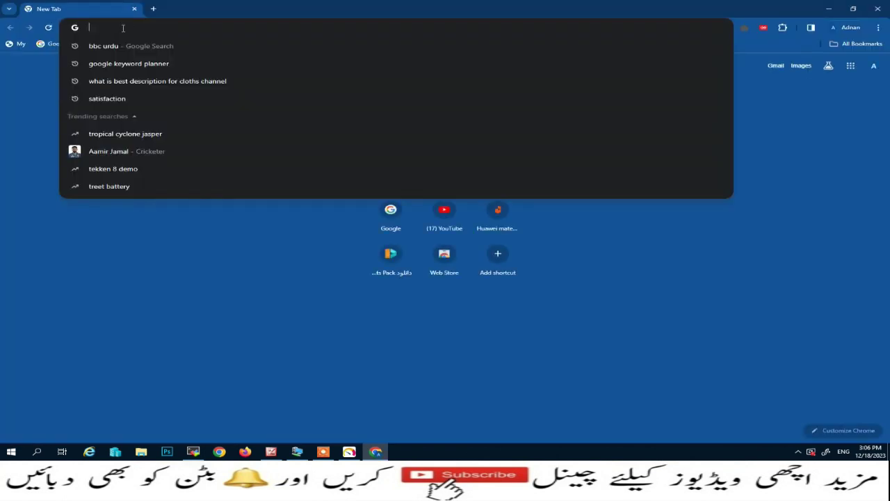
type("192.168")
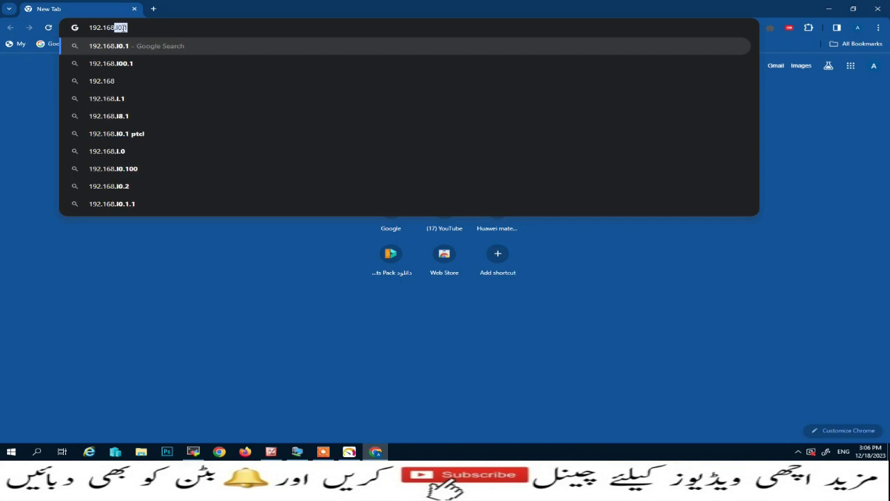
type(".10.10")
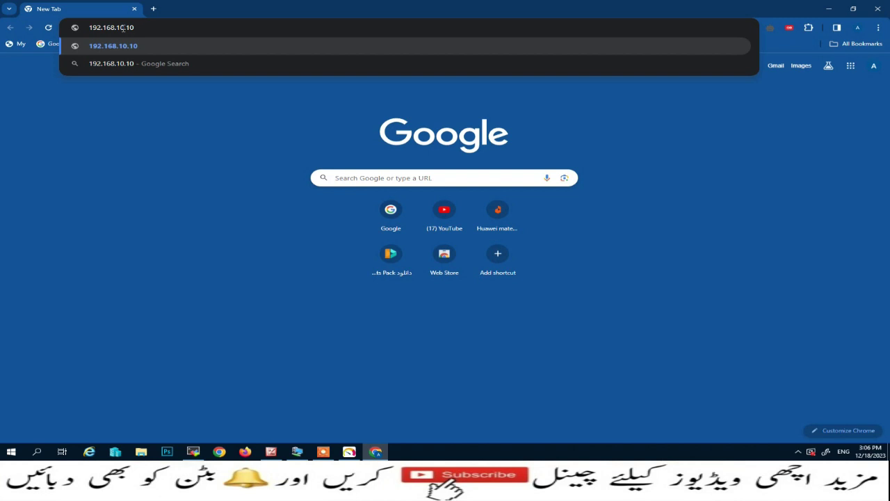
key("Return")
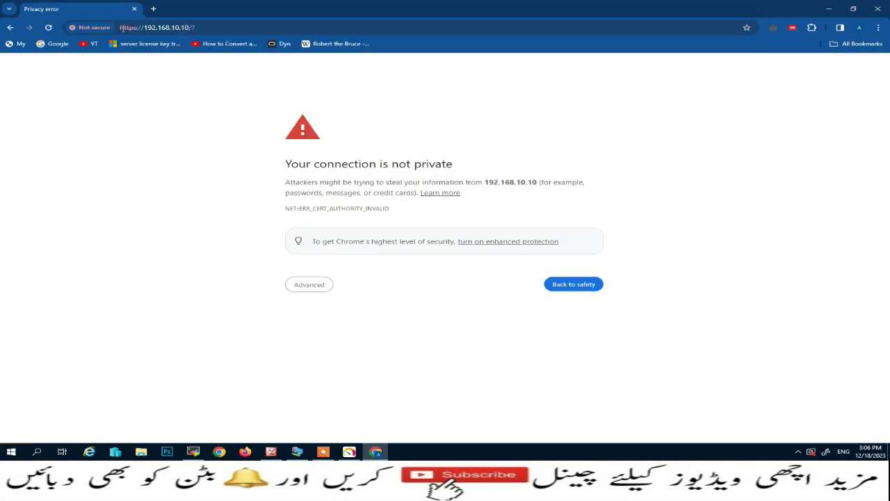
left_click(310, 284)
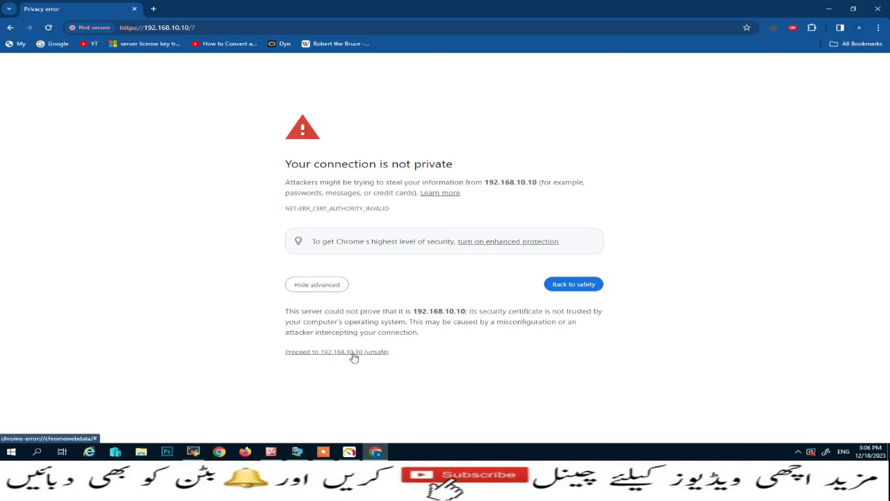
left_click(353, 353)
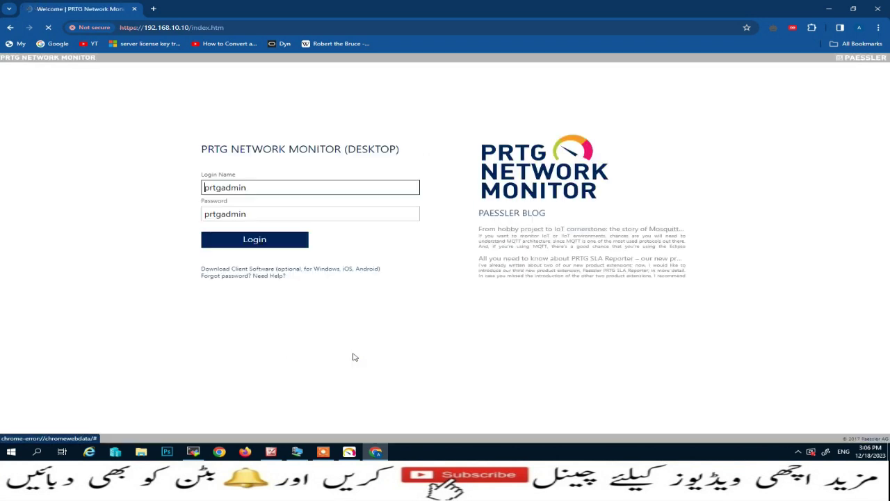
Log in to PRTG and show the Root group's device tree under Devices.
left_click(251, 245)
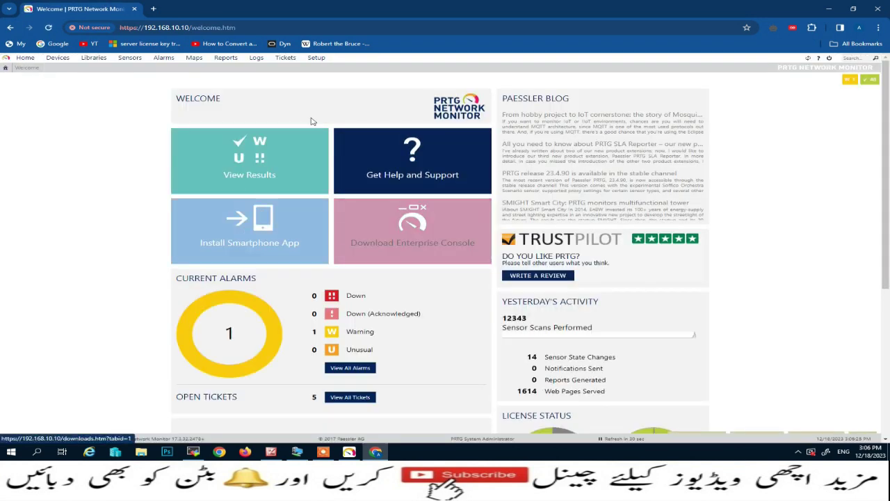
left_click(57, 58)
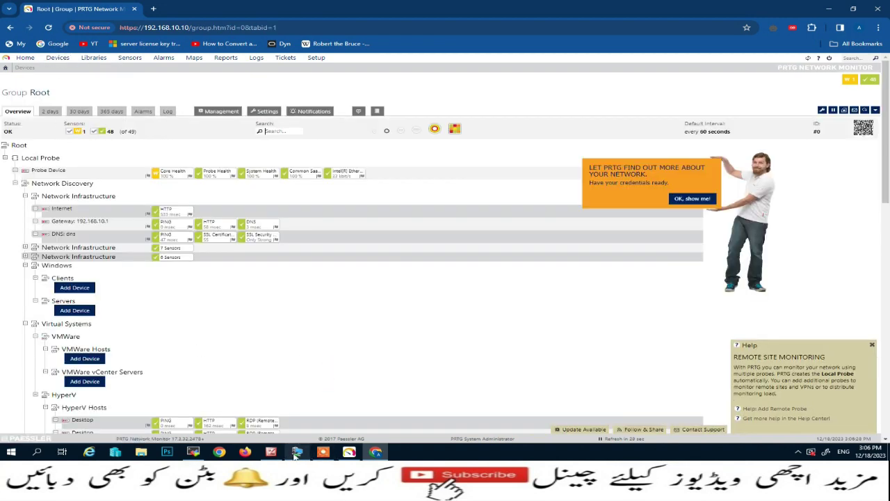
mouse_move(295, 454)
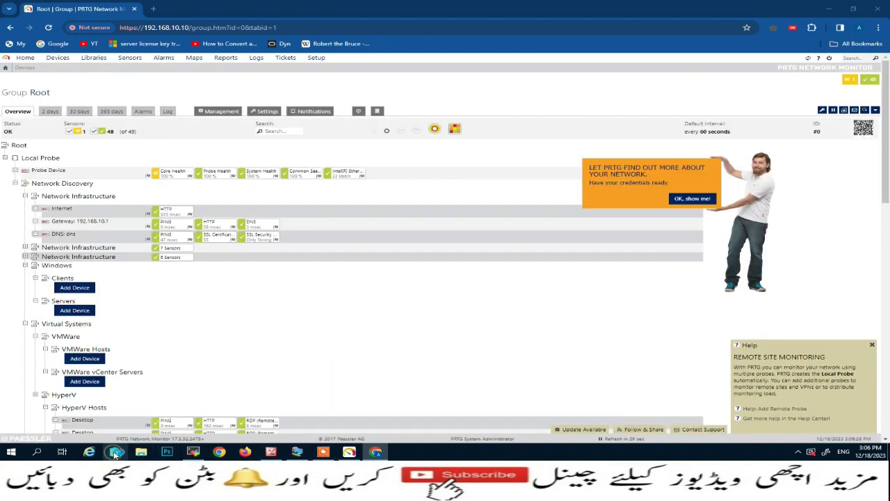
left_click(115, 452)
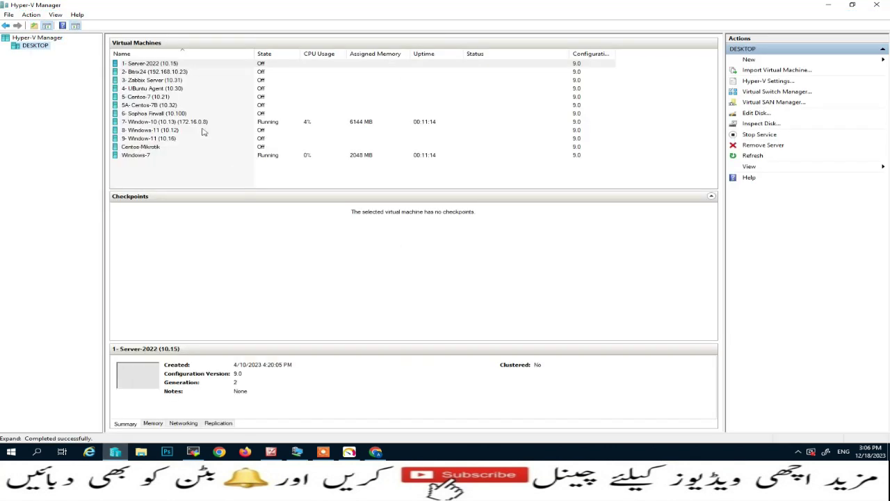
left_click(171, 123)
left_click(152, 157)
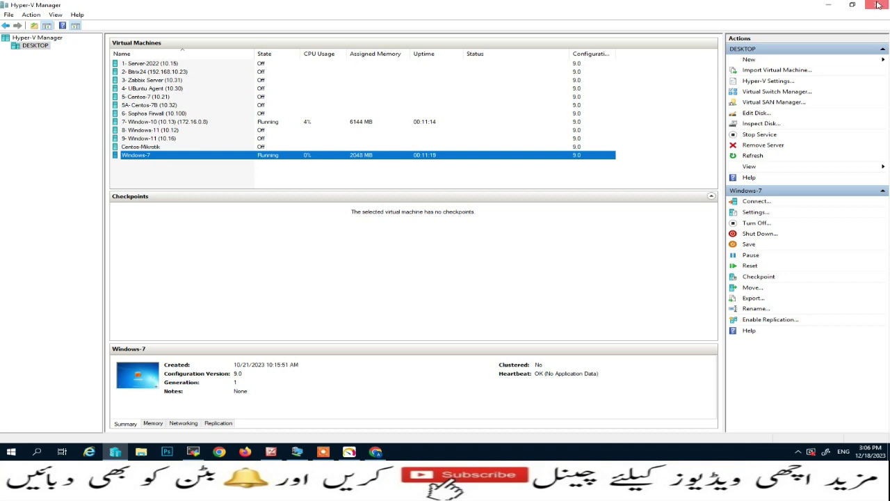
left_click(375, 451)
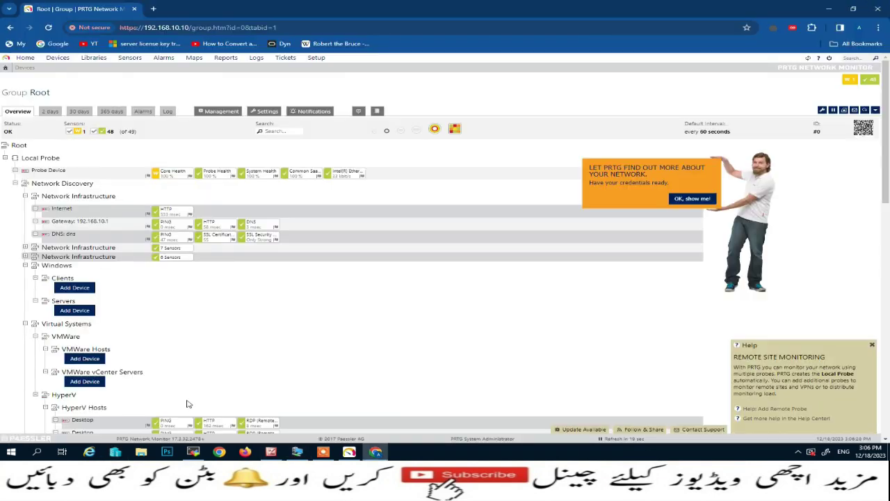
In the Windows 10 VM, search 'feature' and open Turn Windows features on or off.
left_click(297, 452)
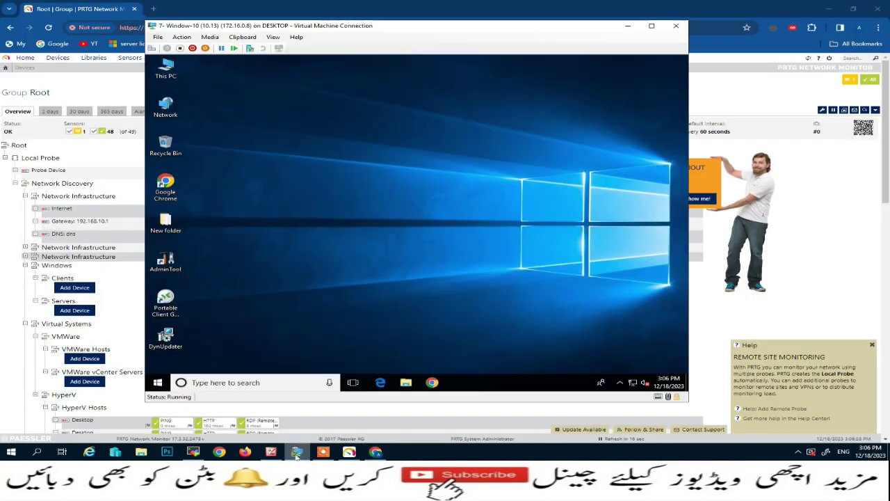
left_click_drag(400, 28, 362, 25)
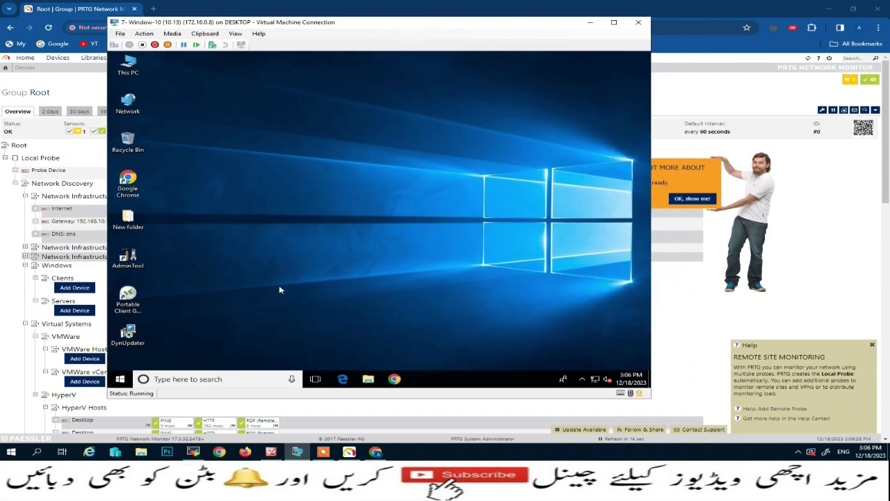
left_click(177, 381)
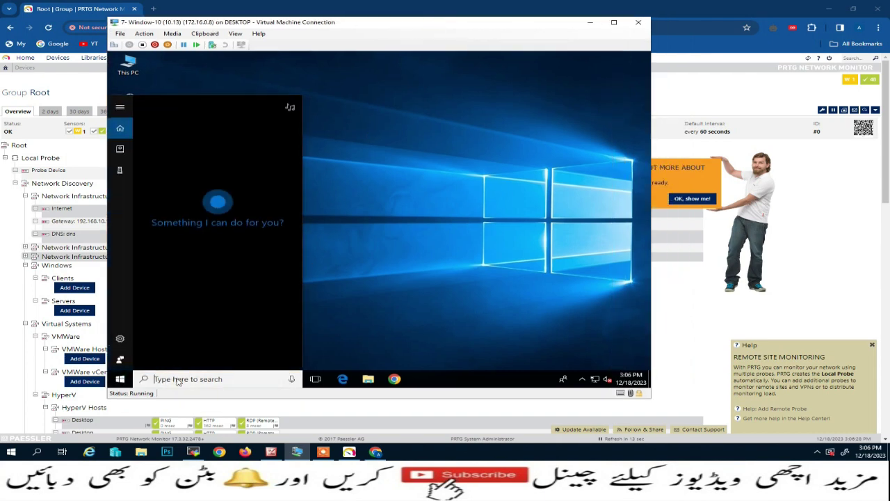
type("feature")
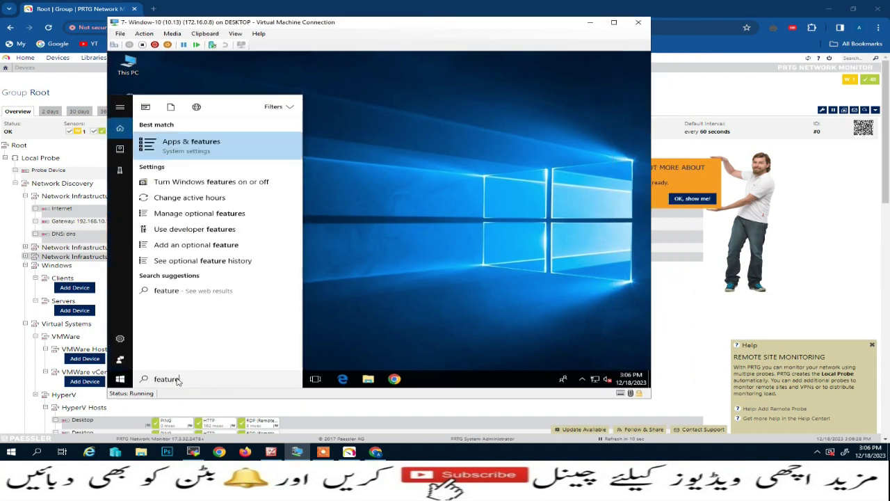
left_click(188, 180)
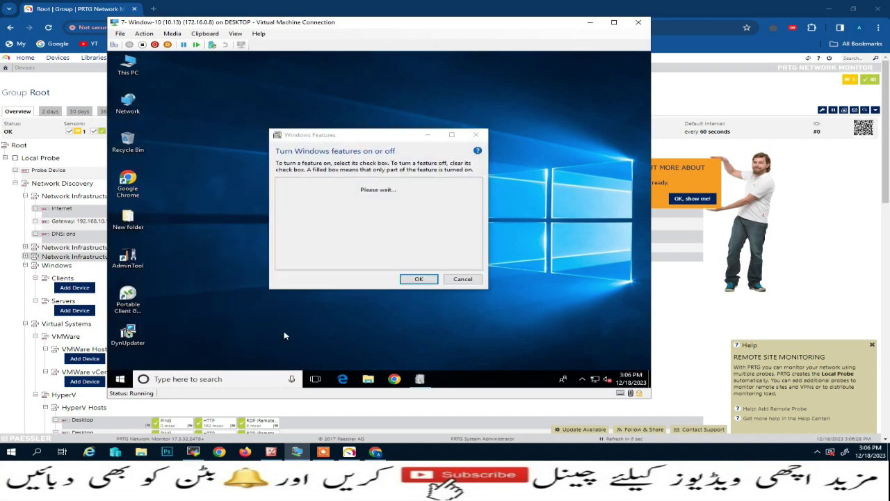
Launch the Services console by running services.msc from the Run box.
right_click(120, 379)
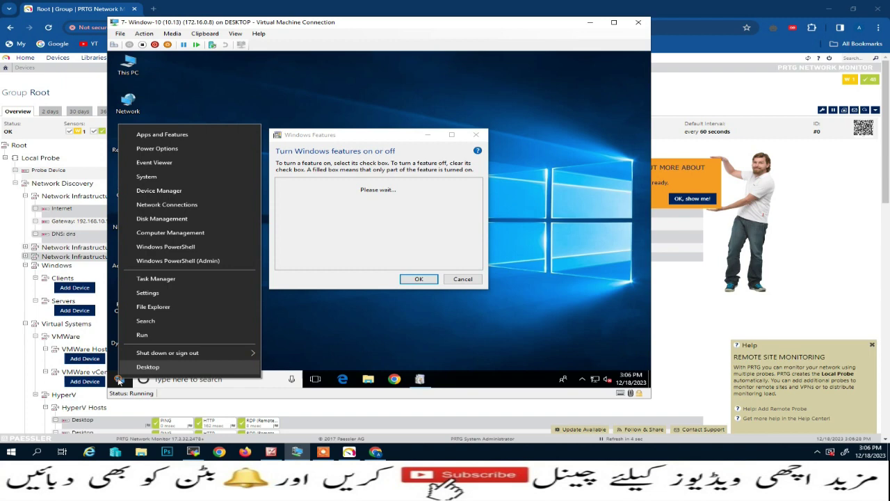
left_click(153, 337)
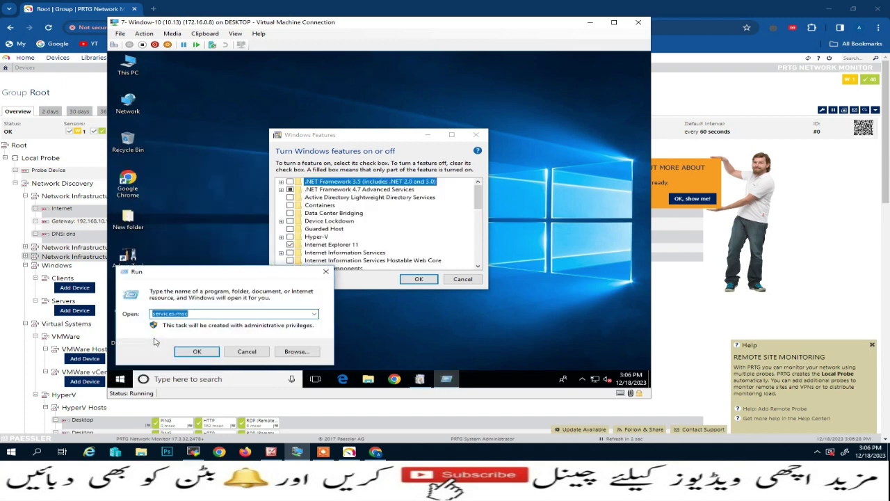
type("services")
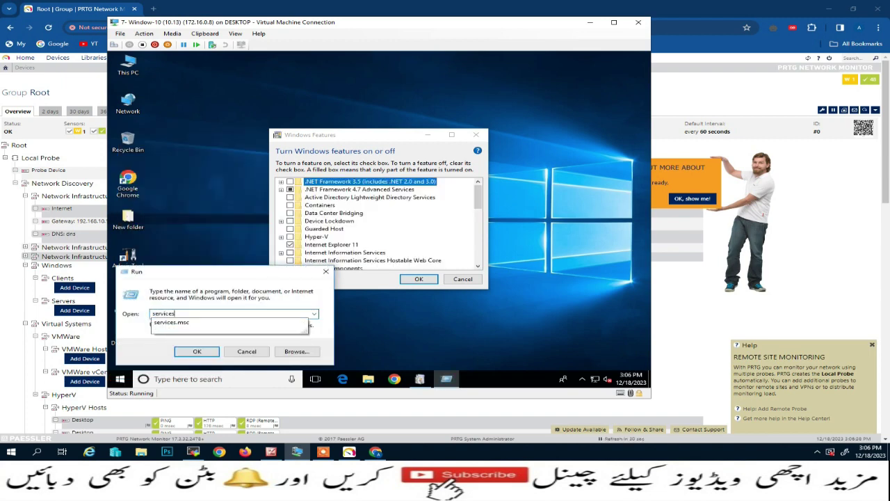
type(".msc")
key("Return")
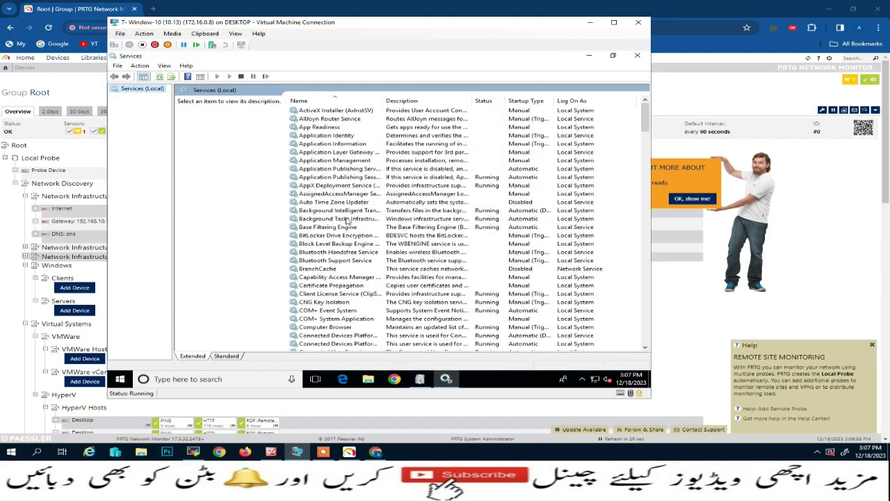
Change the SNMP Trap service's startup type from Manual to Automatic, then close Services.
left_click(345, 220)
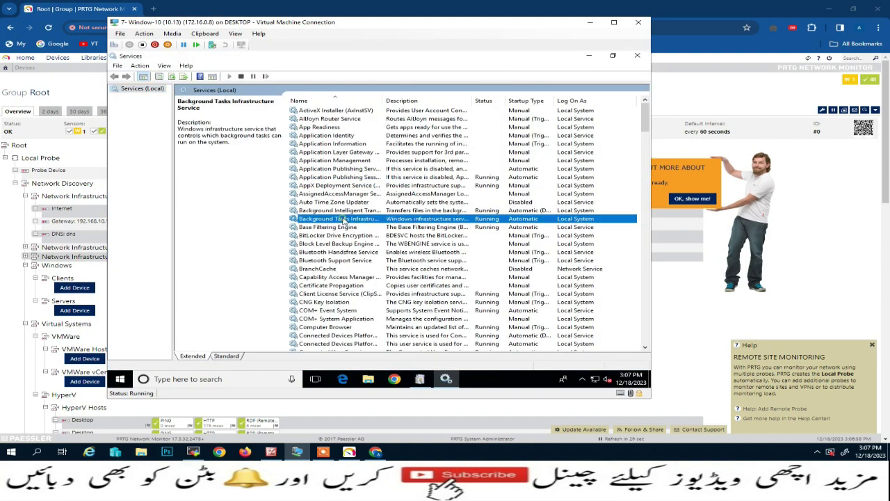
key("s")
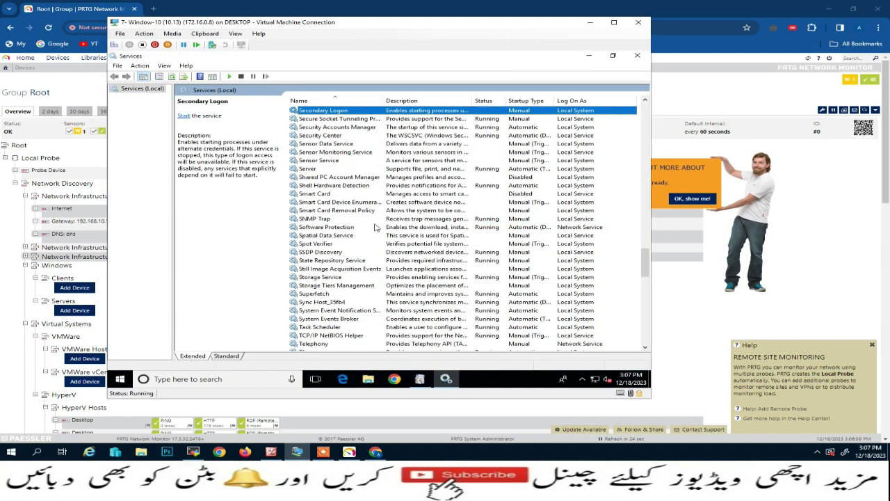
double_click(384, 101)
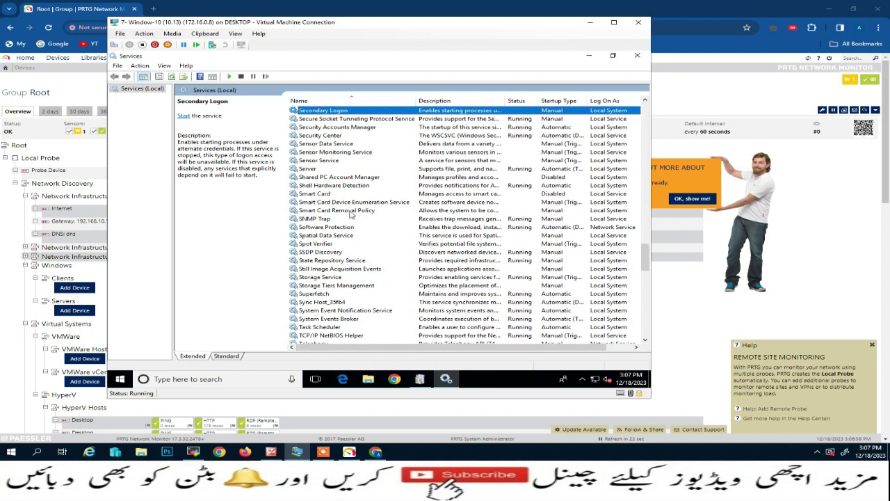
left_click(321, 220)
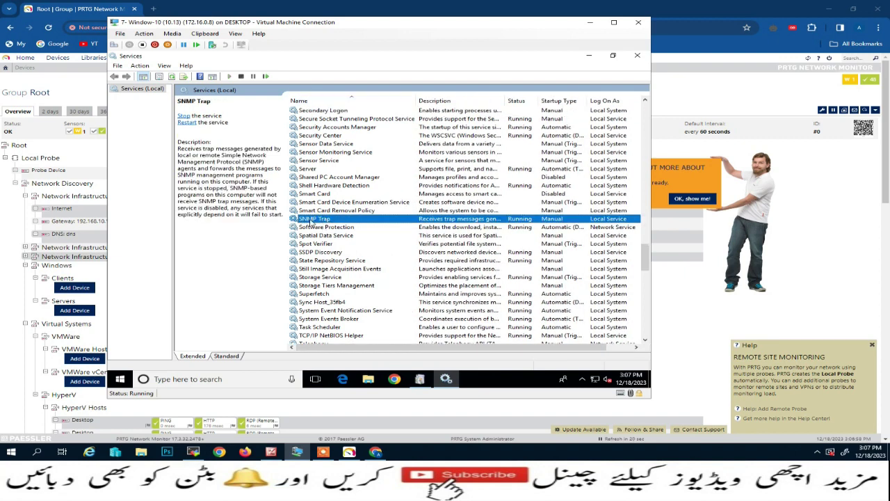
double_click(527, 220)
left_click(393, 205)
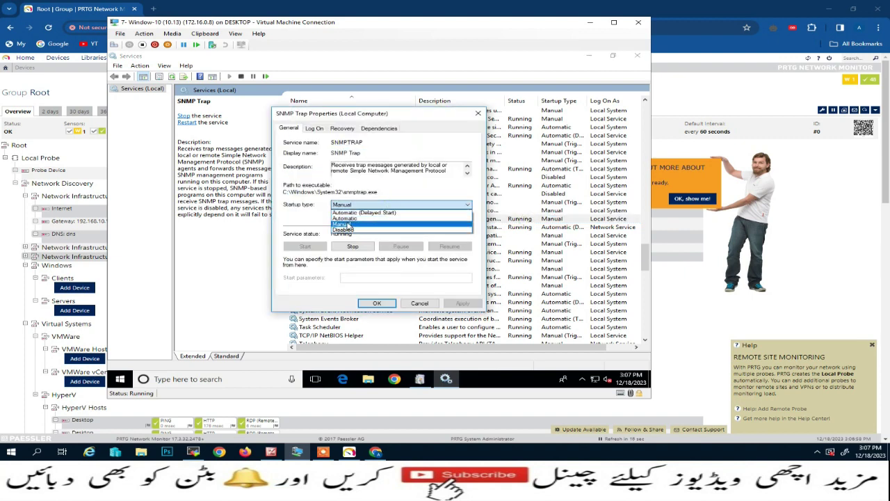
left_click(368, 221)
left_click(462, 303)
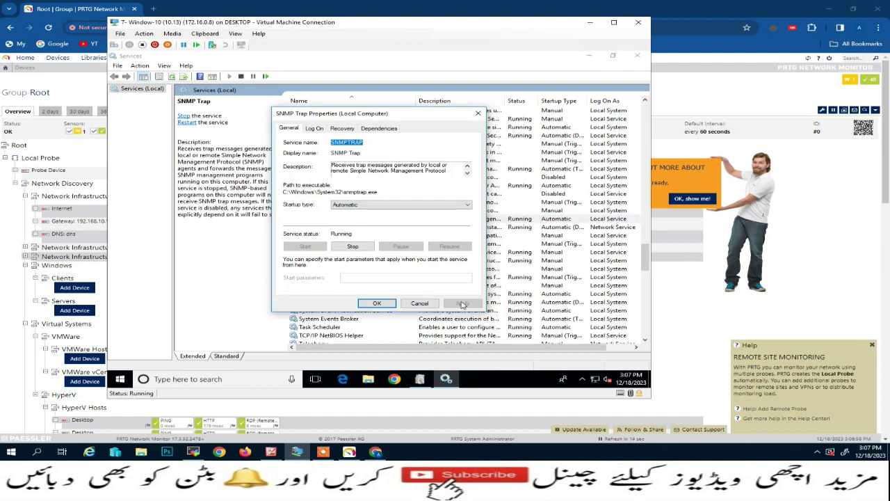
left_click(381, 304)
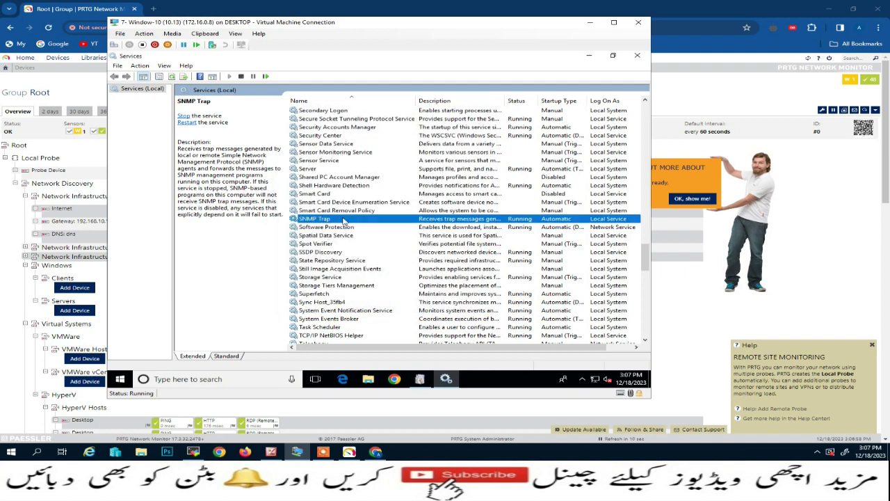
left_click(644, 62)
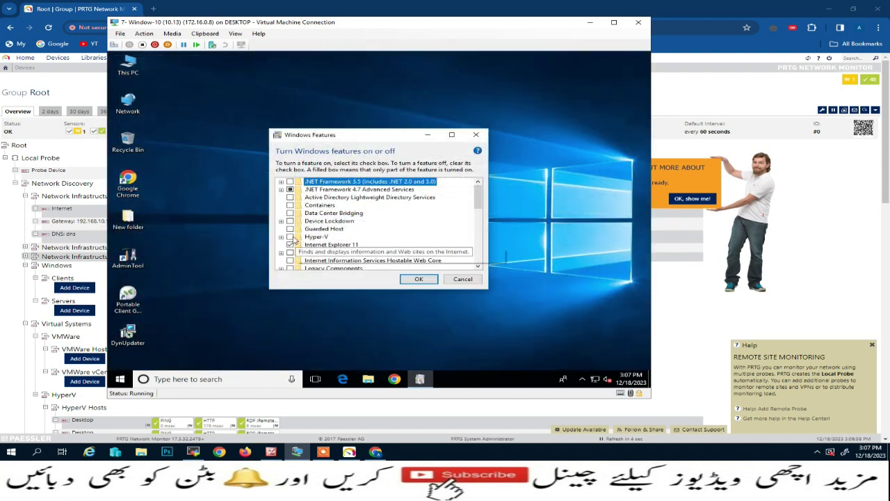
Tick Simple Network Management Protocol and WMI SNMP Provider, apply, then switch to the Windows 7 session.
scroll(358, 247, "down", 2)
scroll(363, 248, "down", 3)
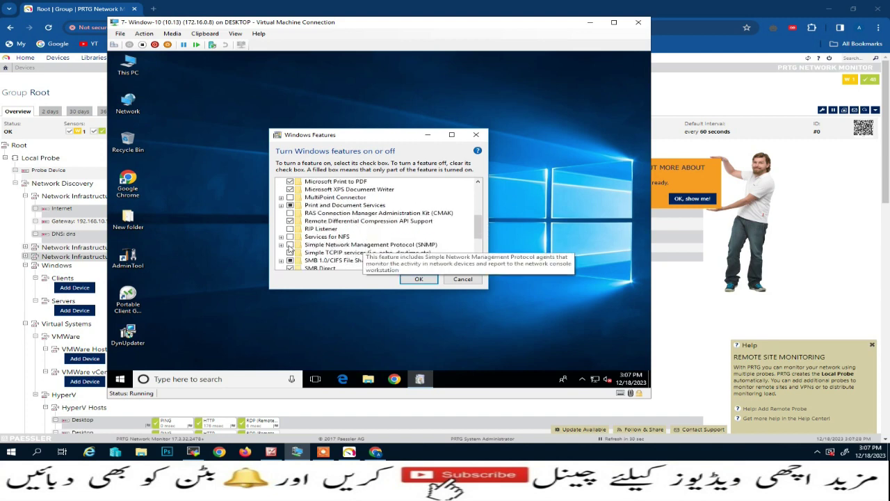
left_click(289, 246)
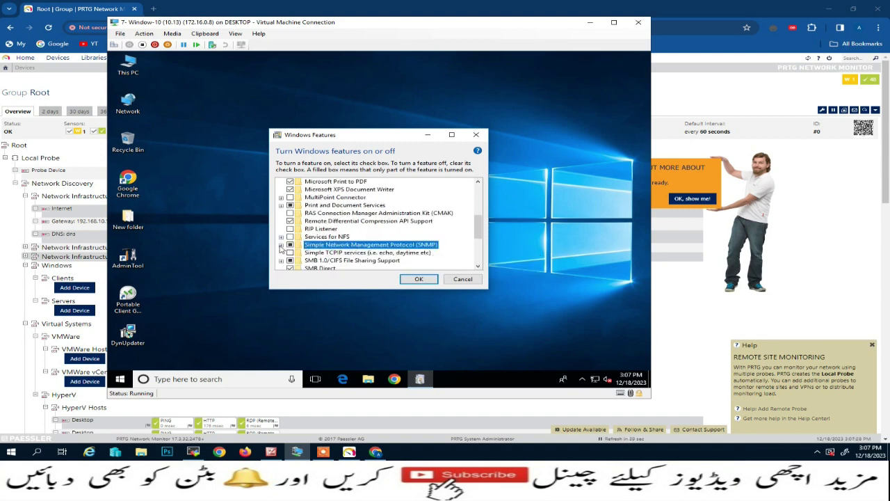
left_click(280, 244)
left_click(300, 253)
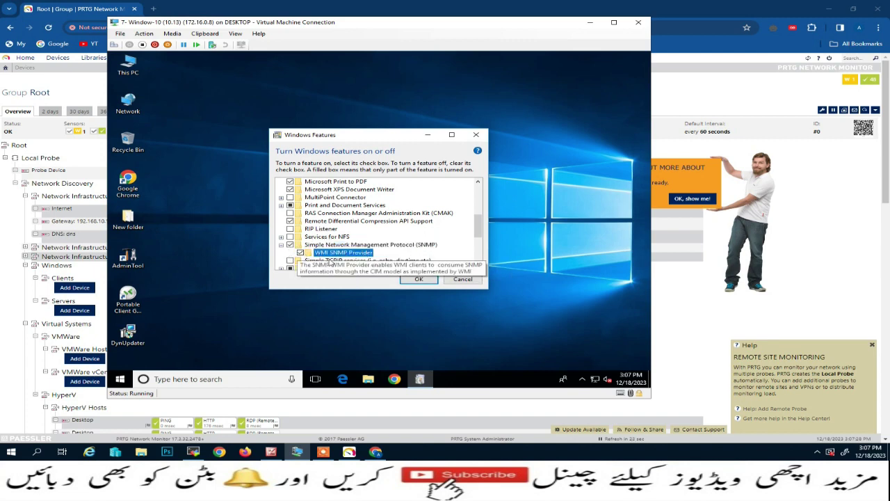
left_click(418, 278)
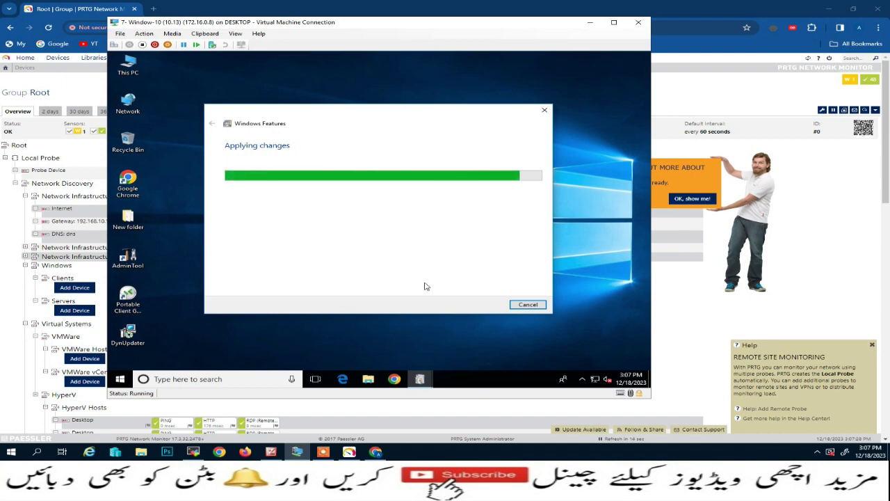
left_click(199, 455)
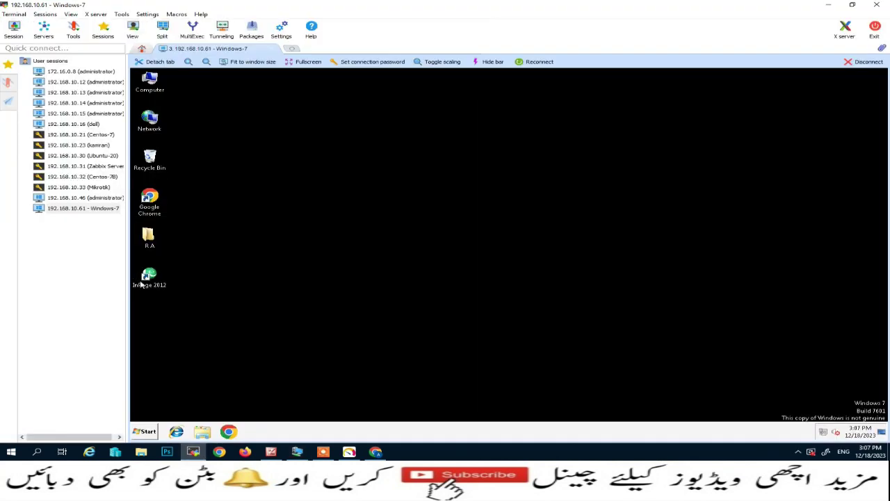
On Windows 7, open the Windows features list via Control Panel > Programs and Features.
left_click(149, 433)
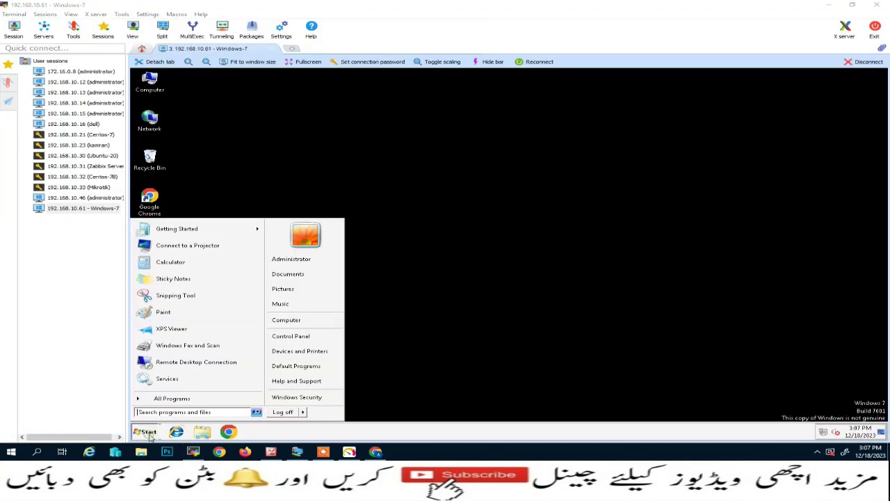
left_click(277, 337)
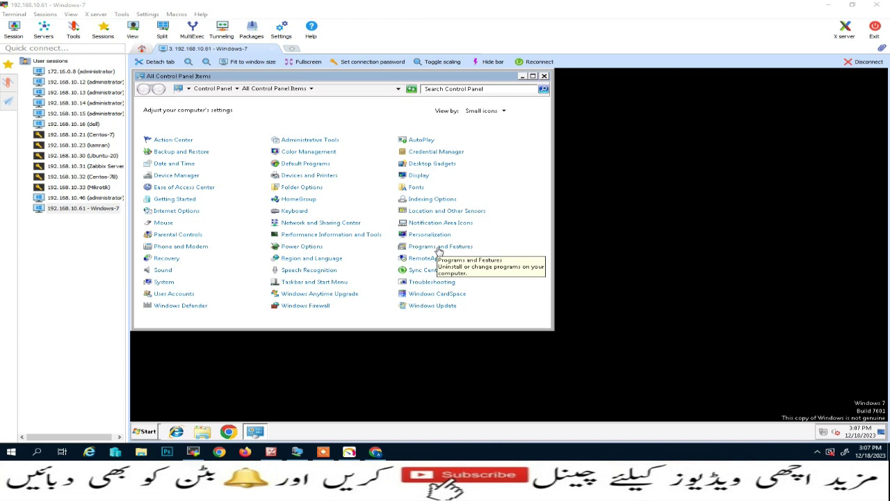
key("alt")
key("alt")
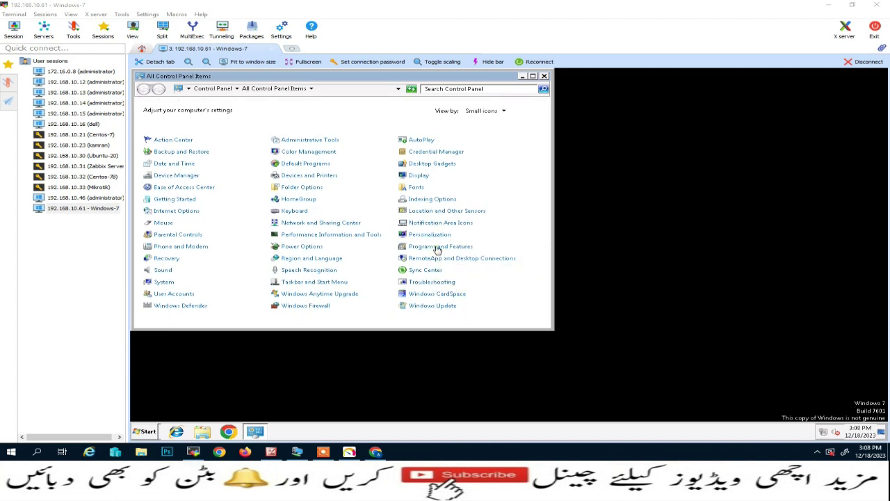
left_click(436, 249)
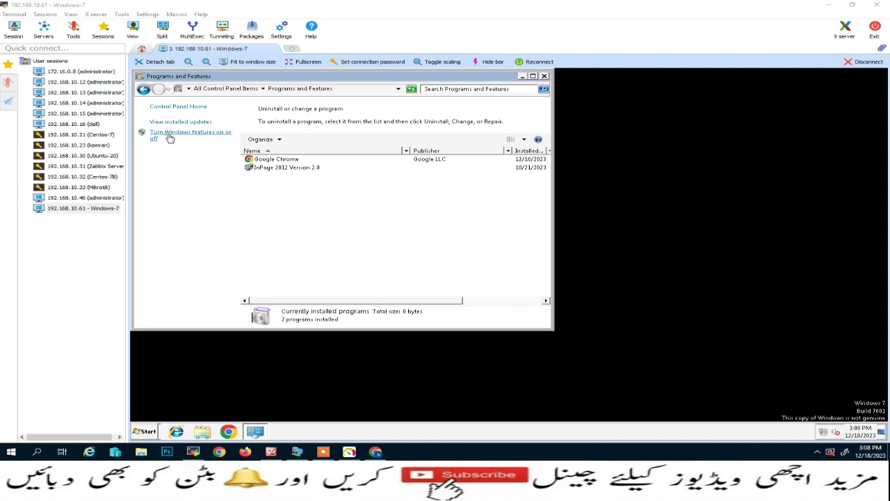
left_click(169, 138)
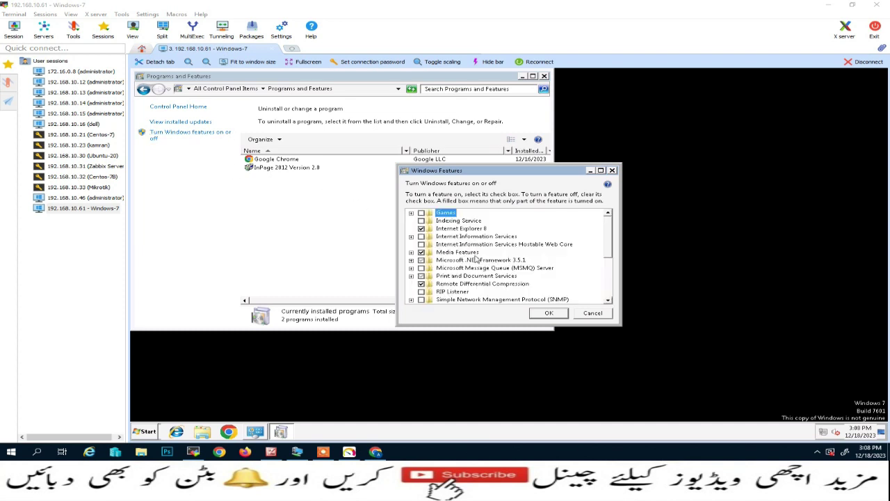
Enable SNMP with WMI SNMP Provider, apply, and return to the Windows 10 VM.
left_click_drag(609, 235, 610, 276)
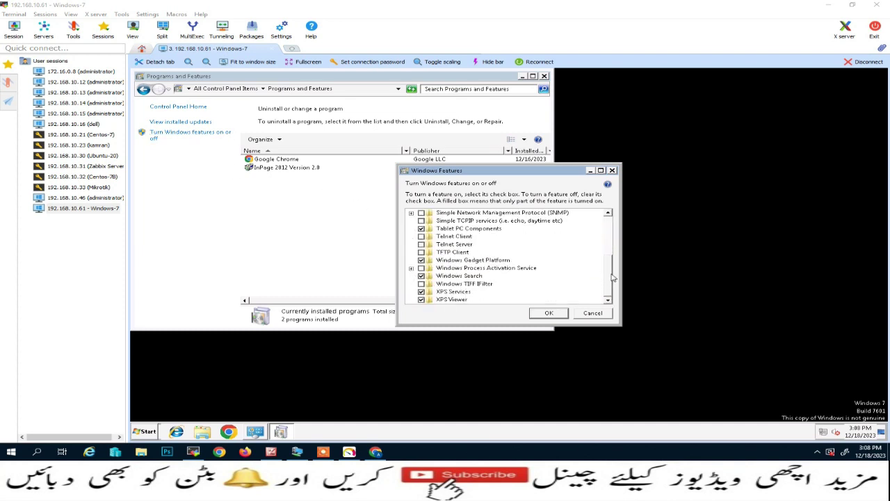
left_click(411, 213)
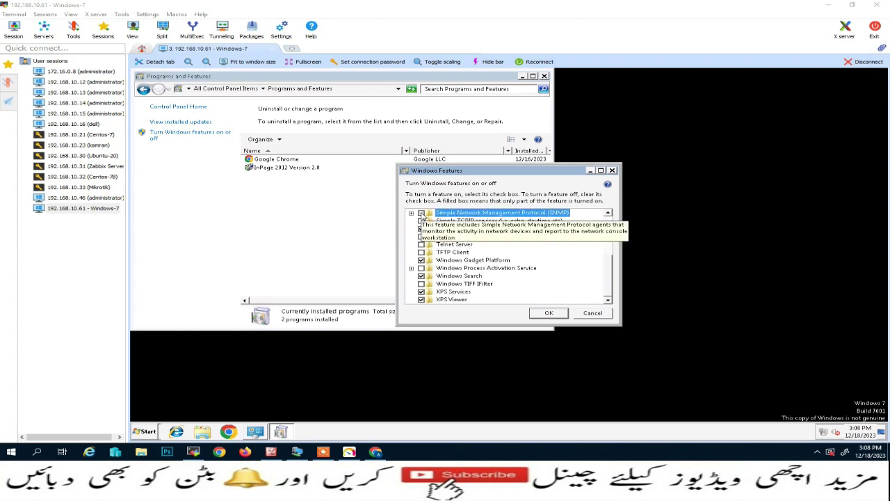
left_click(431, 221)
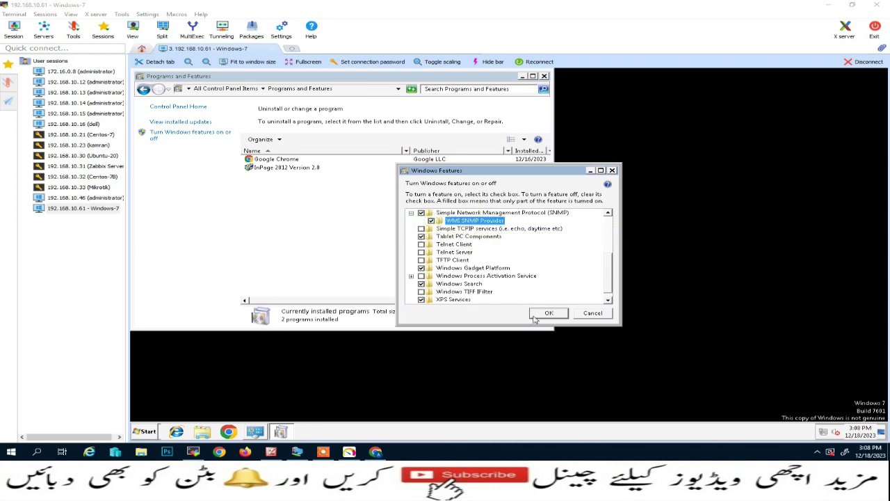
left_click(549, 314)
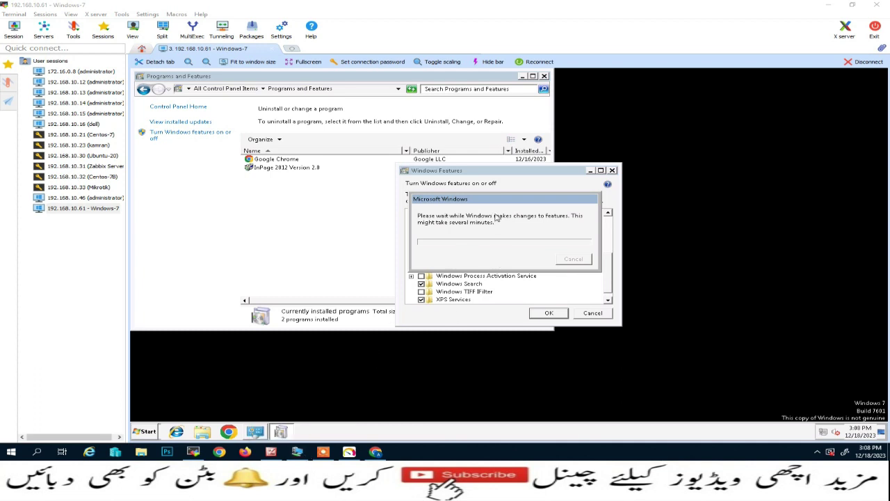
left_click(498, 172)
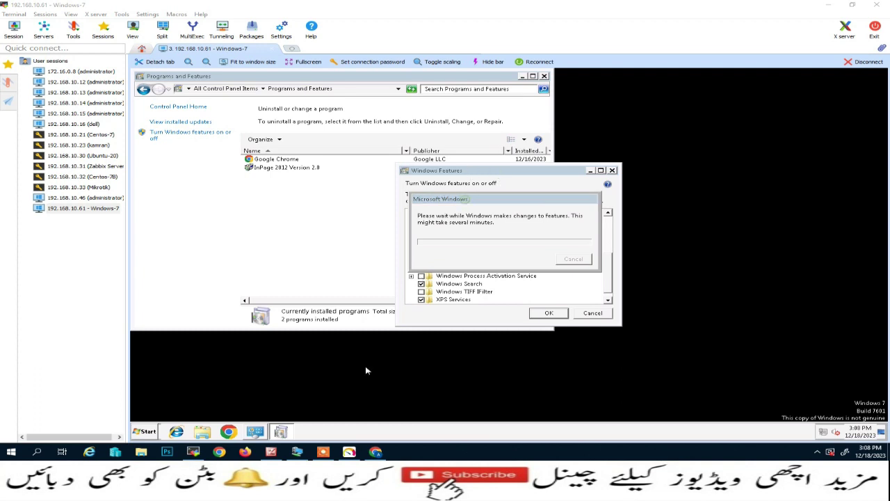
left_click(296, 452)
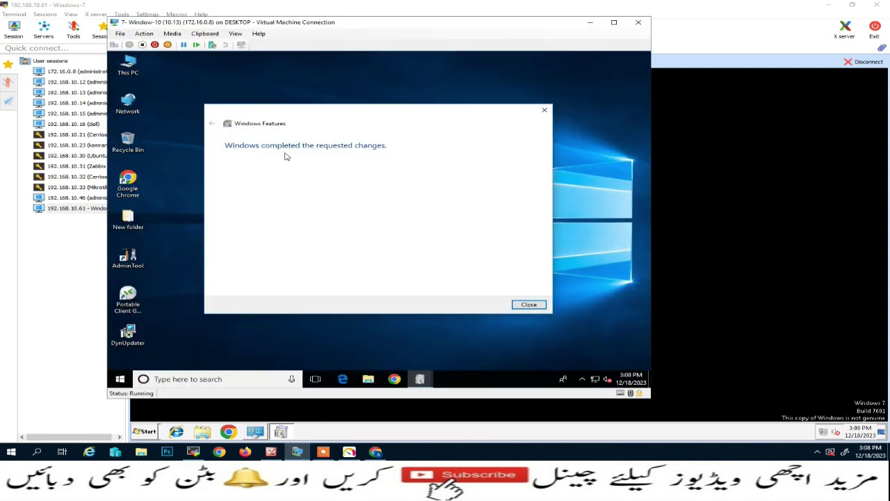
Dismiss the features confirmation and open SNMP Service properties from the Services console.
left_click(528, 304)
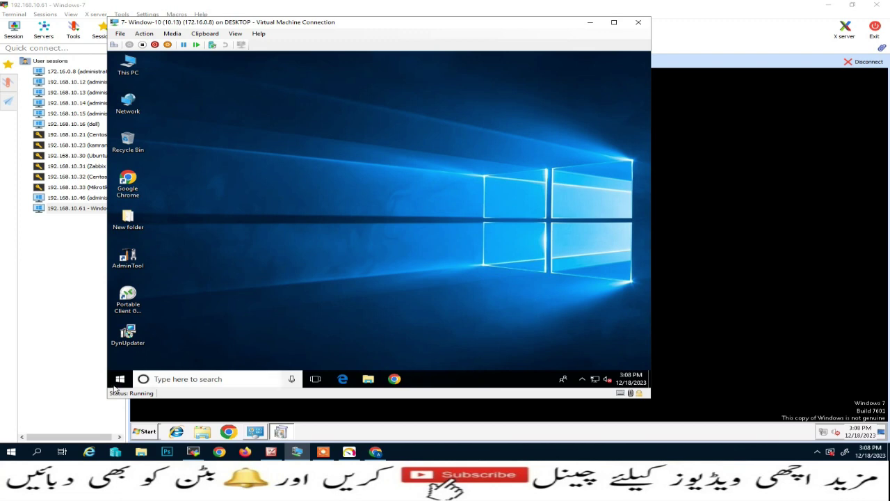
right_click(120, 382)
left_click(160, 336)
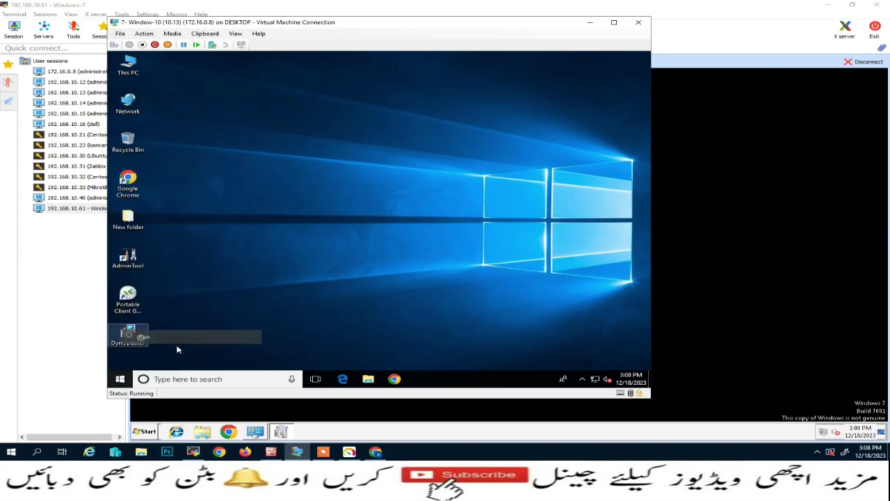
left_click(186, 352)
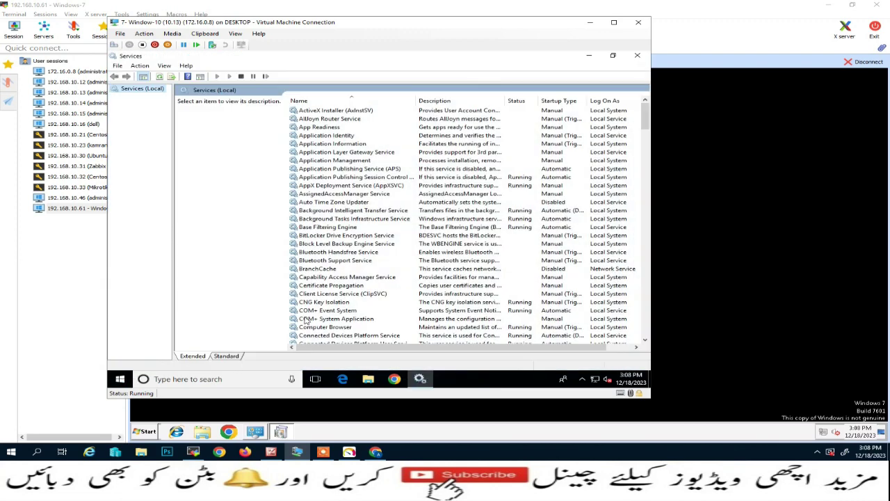
left_click(314, 295)
key("s")
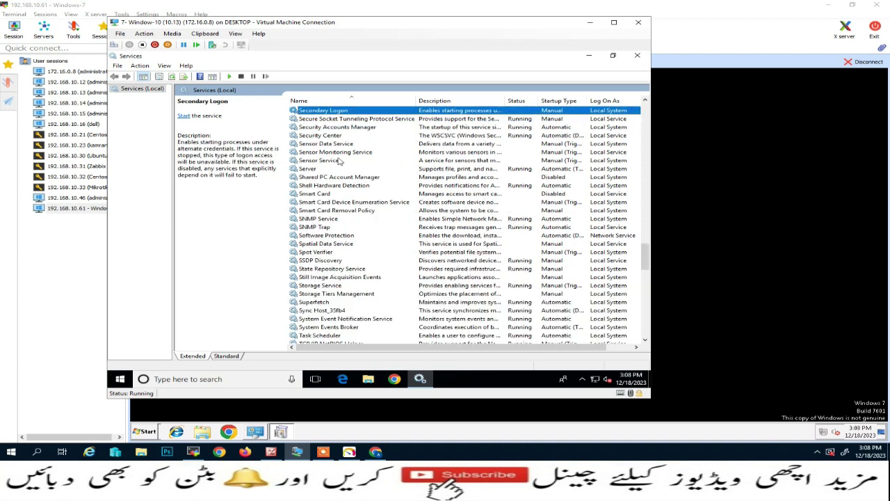
left_click(323, 227)
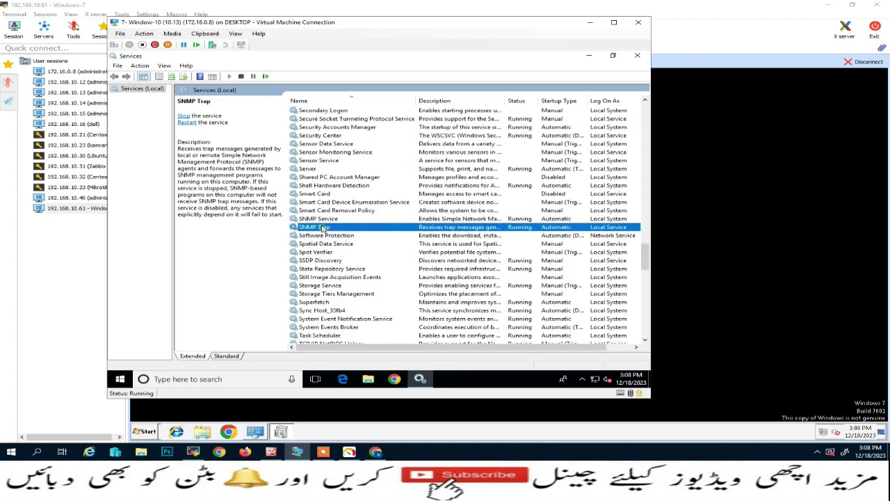
left_click(316, 219)
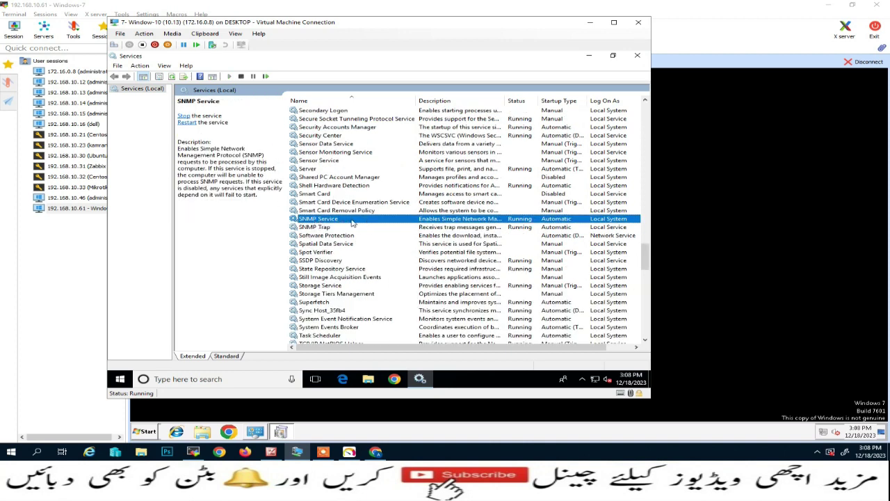
right_click(344, 220)
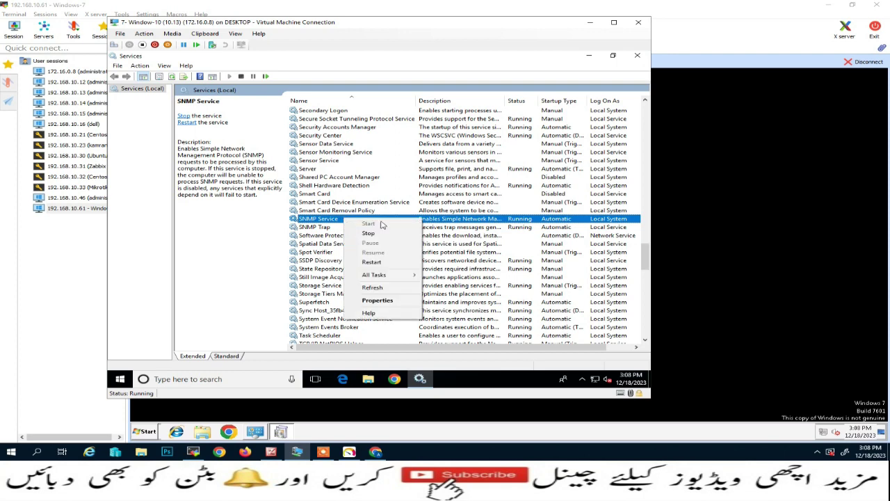
left_click(379, 301)
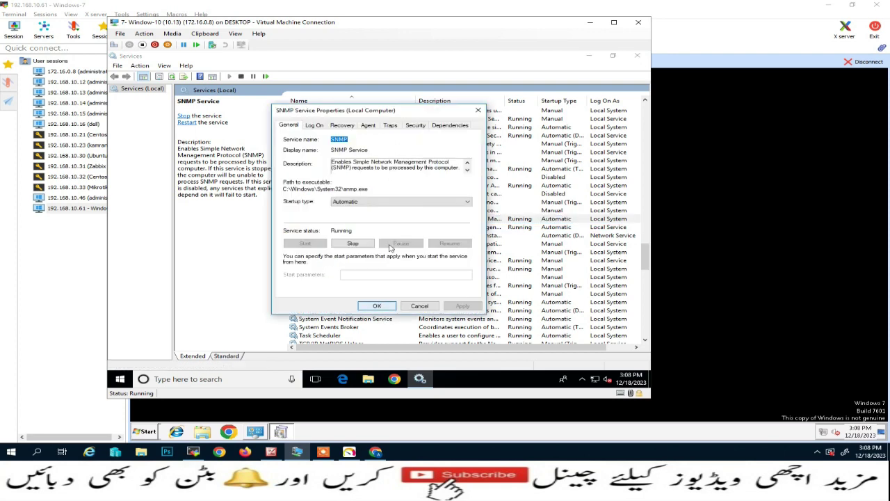
On the Agent tab, tick Physical and Datalink and subnetwork and apply.
left_click(367, 126)
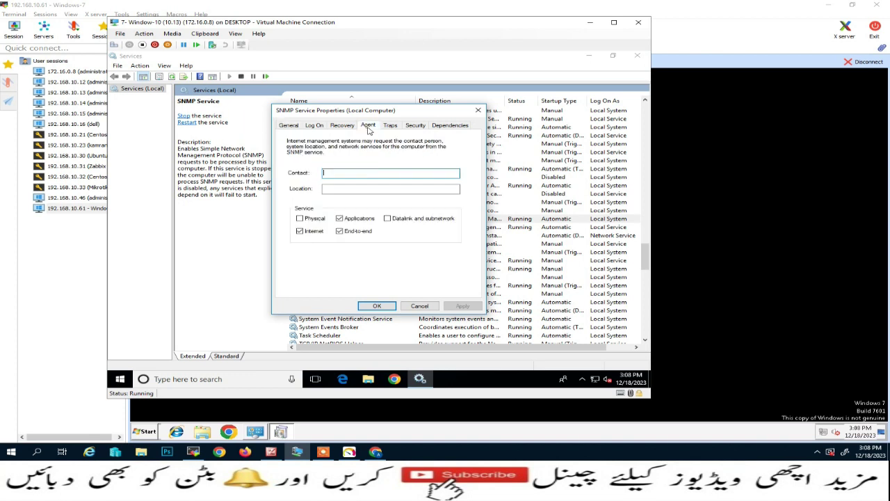
left_click(300, 219)
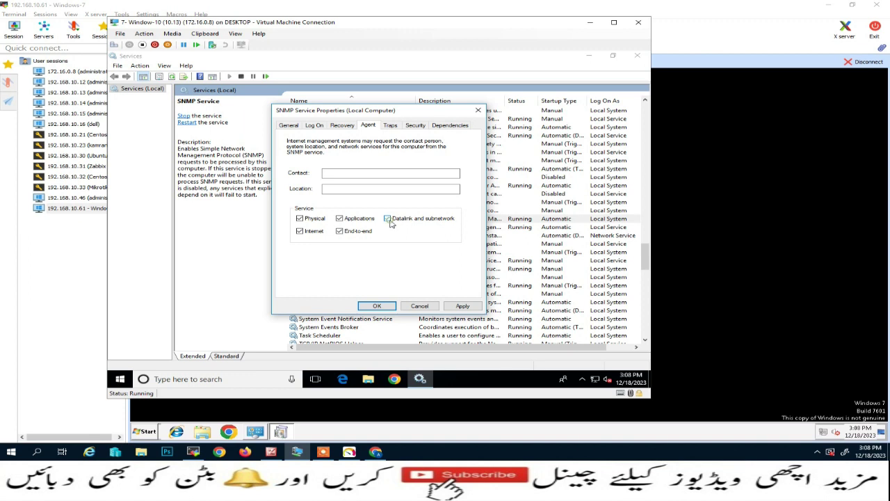
left_click(463, 306)
left_click(414, 127)
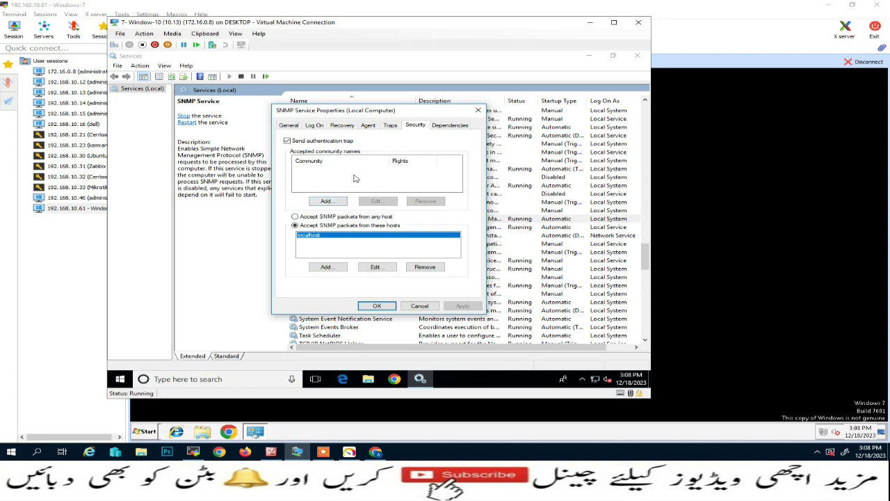
Add accepted community name 'public' with READ ONLY rights.
left_click(327, 202)
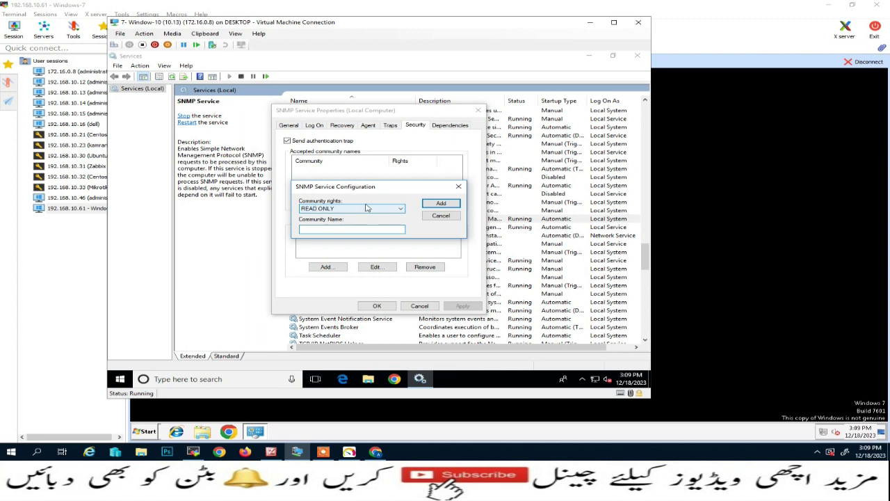
left_click(401, 210)
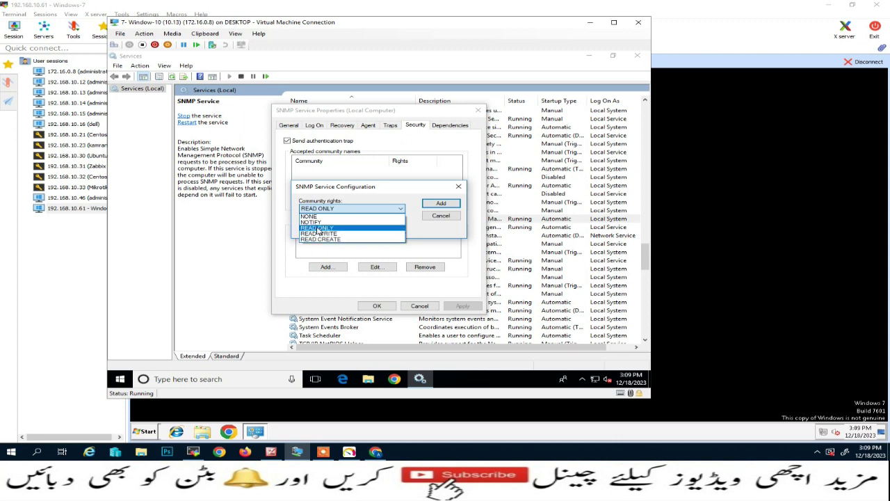
left_click(317, 230)
left_click(316, 228)
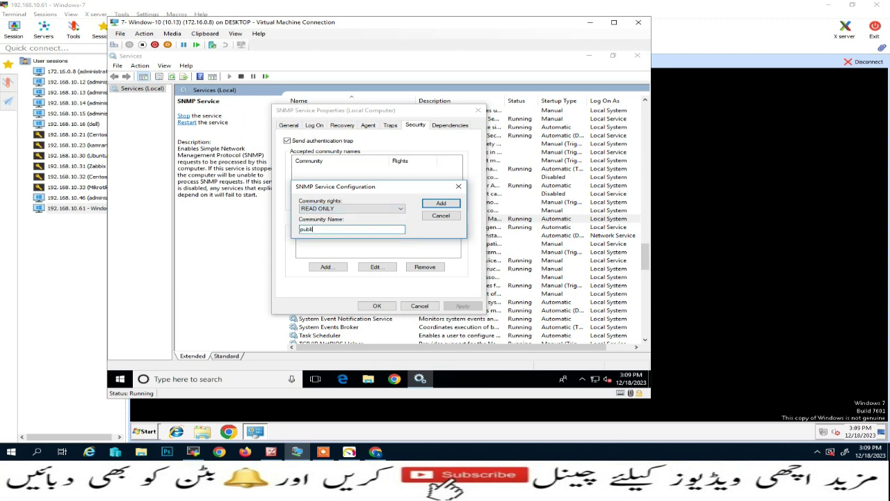
type("public")
left_click(437, 203)
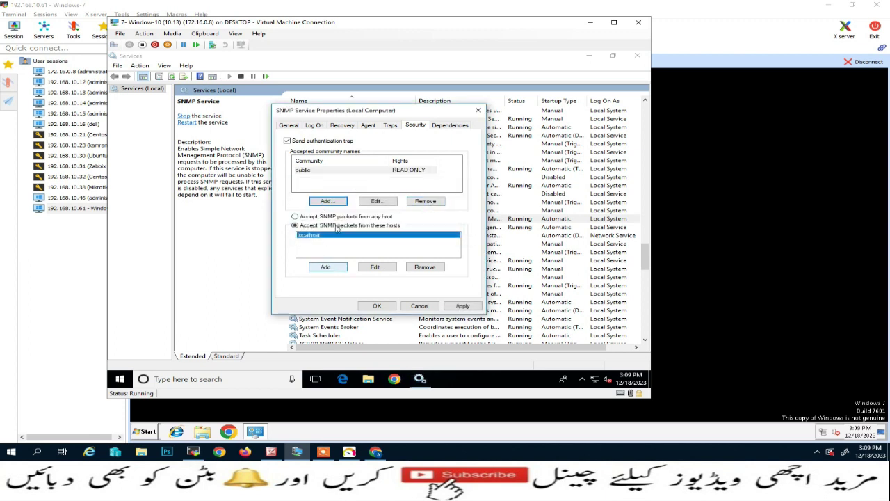
Accept SNMP packets from host 192.168.10.10, apply, check the Traps tab, and close properties.
left_click(328, 267)
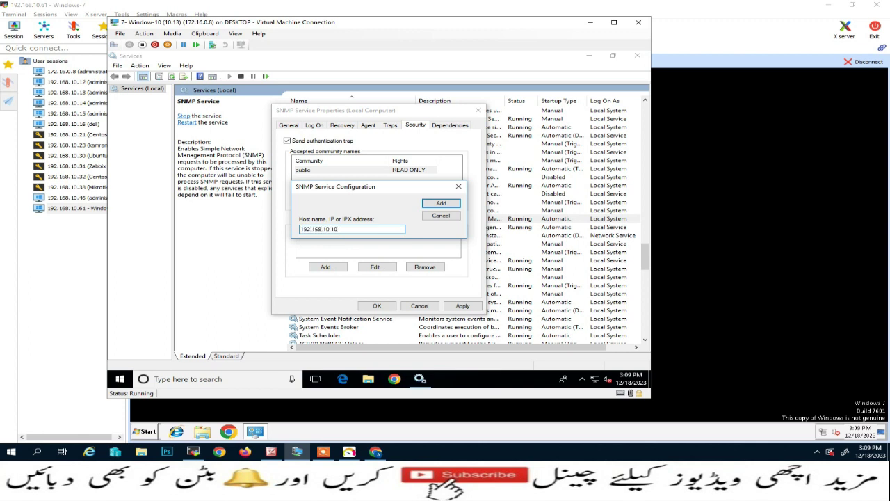
left_click(434, 204)
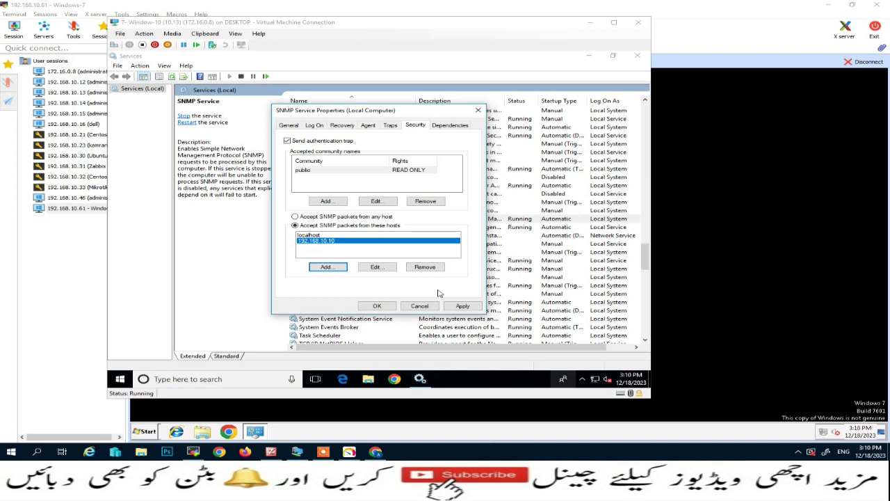
left_click(463, 306)
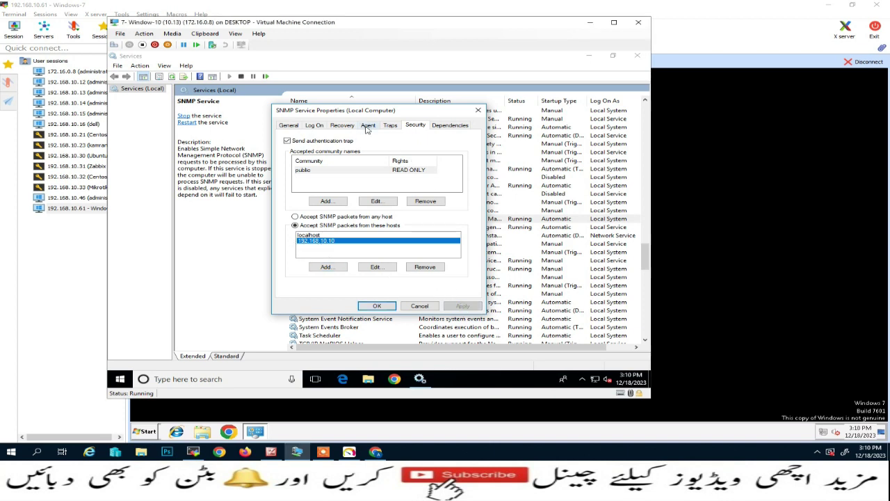
left_click(393, 127)
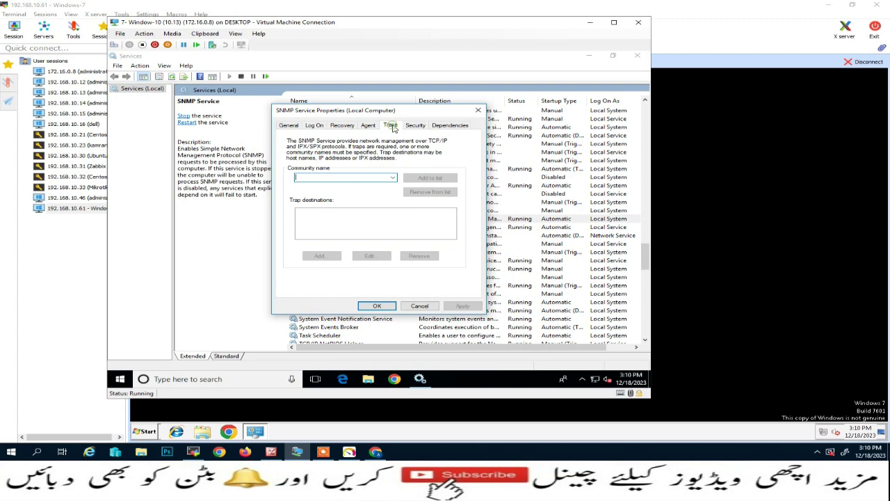
left_click(391, 178)
left_click(372, 176)
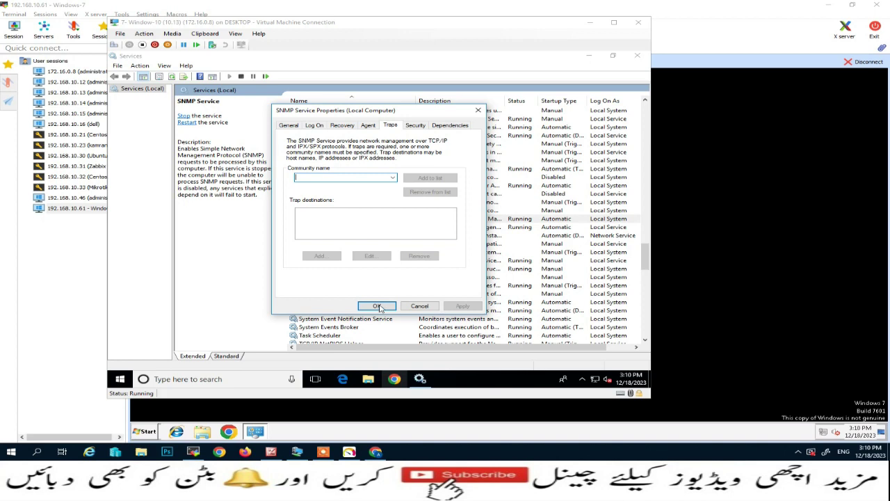
left_click(378, 307)
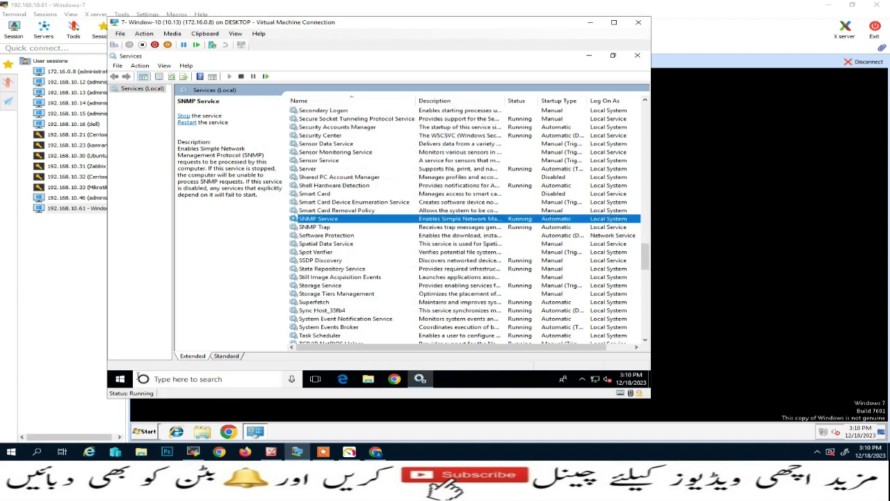
Run ipconfig in a cmd prompt to confirm the VM's IPv4 address 192.168.10.13.
right_click(120, 379)
left_click(159, 335)
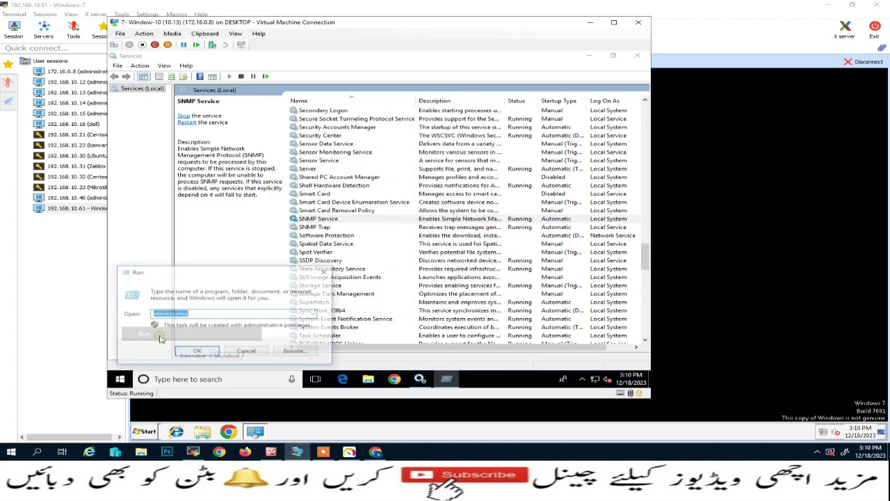
type("cmd")
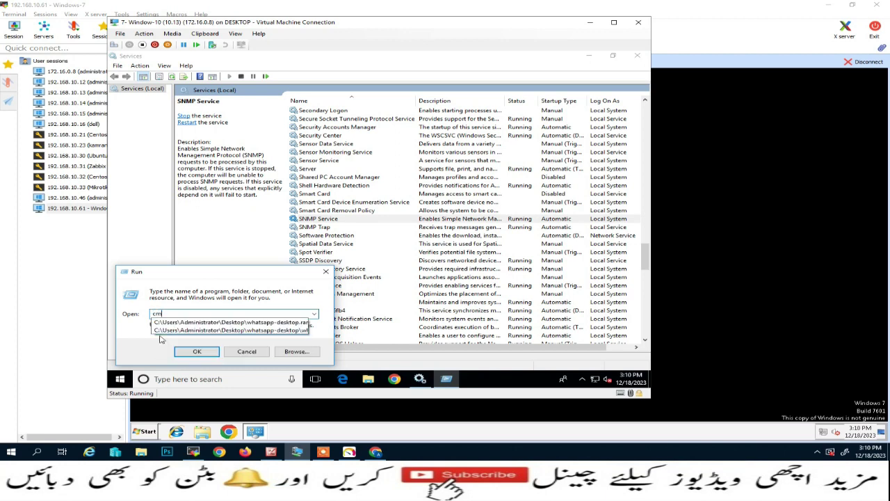
key("Return")
type("ipconfi")
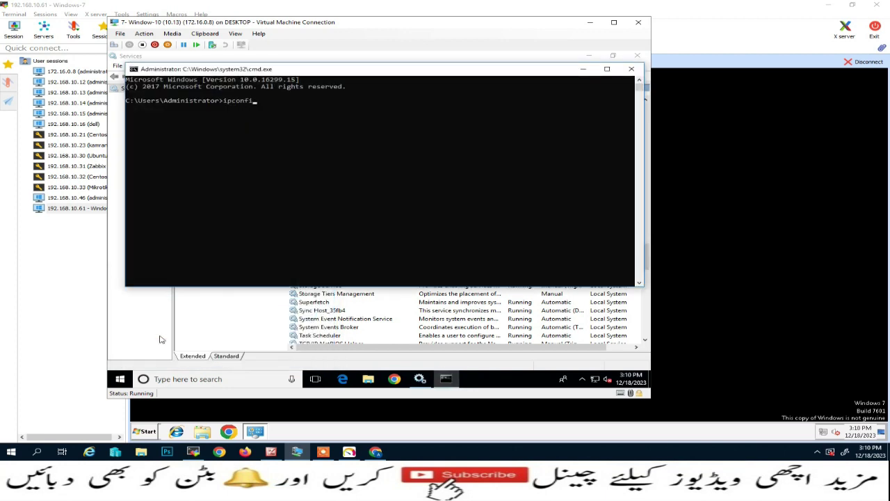
type("g")
key("Return")
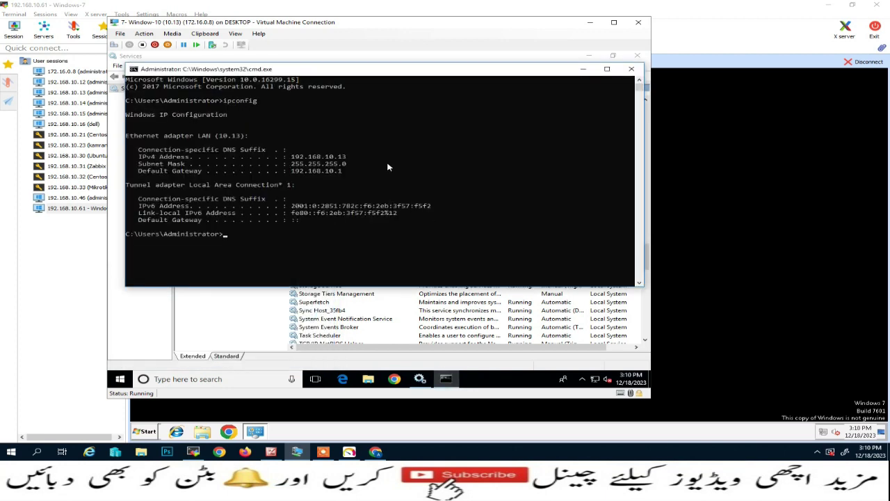
Close the command prompt and Services, minimize the VM, and close Windows 7's Programs and Features.
left_click(631, 69)
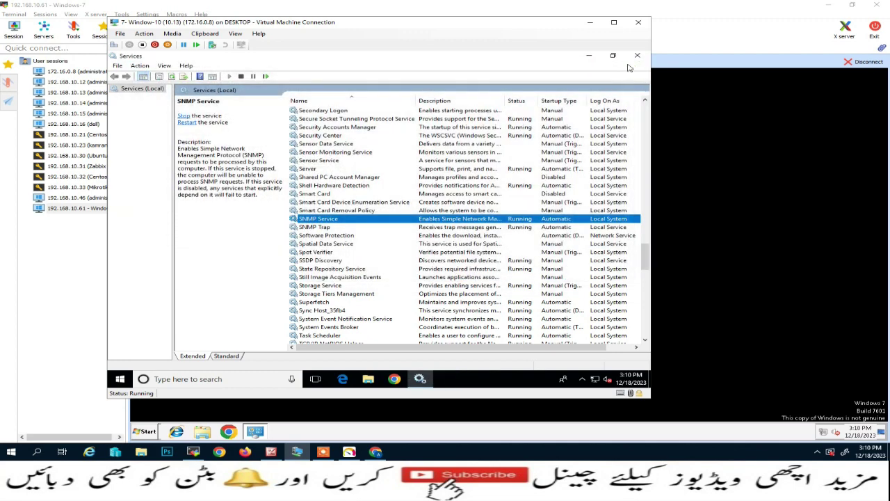
left_click(637, 56)
left_click(590, 23)
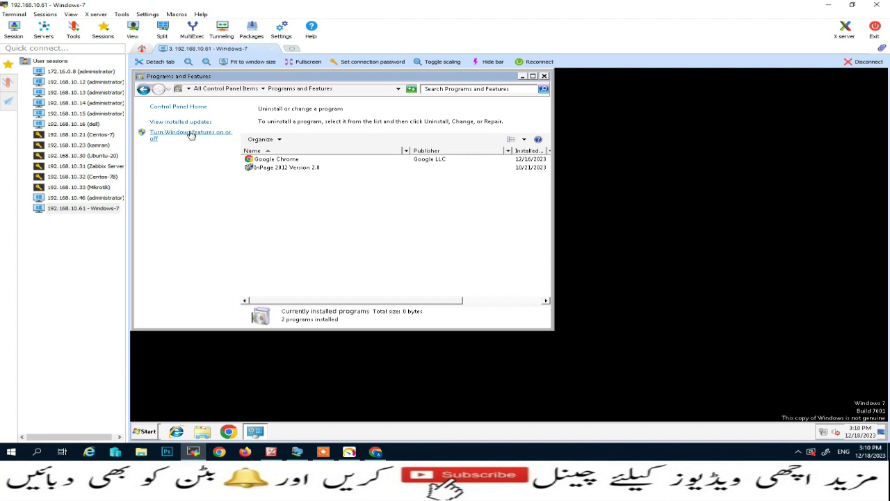
left_click(544, 75)
Launch the Services console from Start search, maximised and scrolled to services starting with S.
left_click(147, 431)
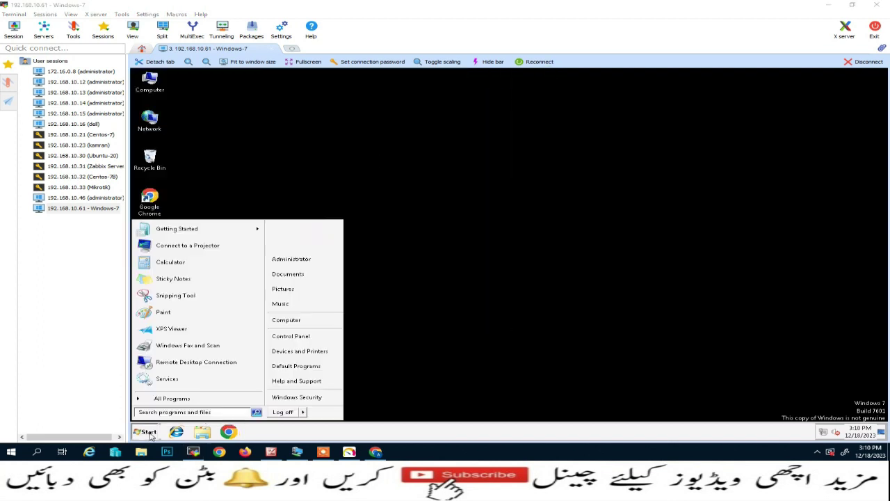
left_click(165, 413)
type("services.msc")
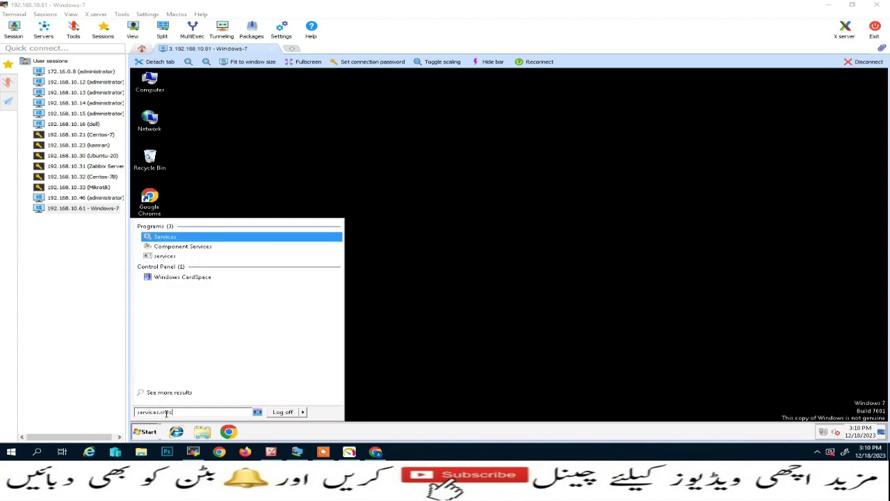
key("Return")
left_click(394, 302)
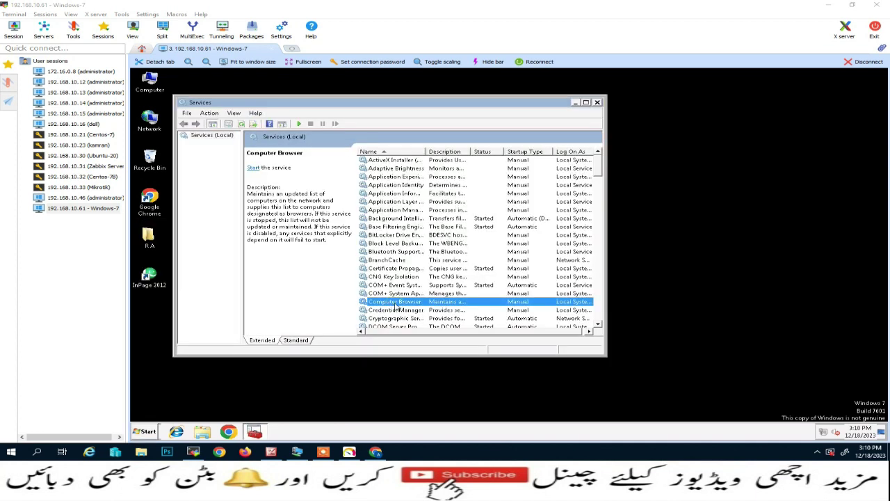
key("s")
left_click(585, 102)
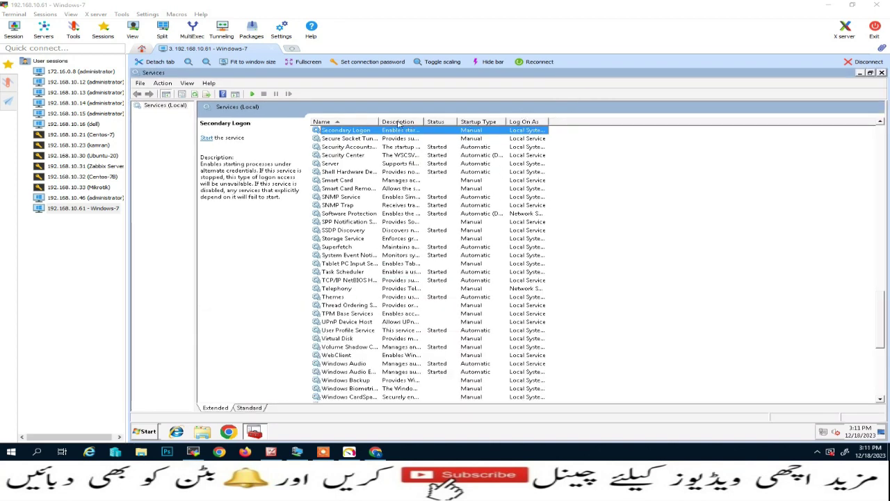
left_click_drag(456, 122, 456, 122)
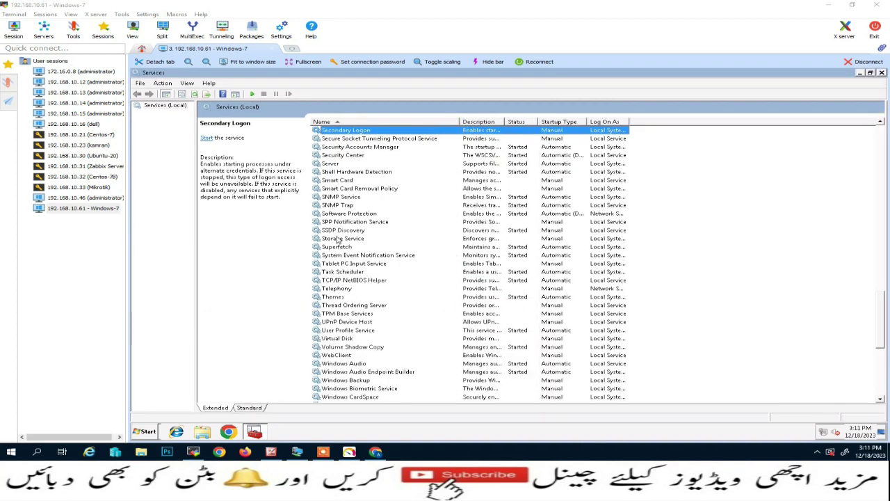
In SNMP Service properties, enable the Physical and Datalink and subnetwork agent services.
left_click(346, 200)
right_click(346, 200)
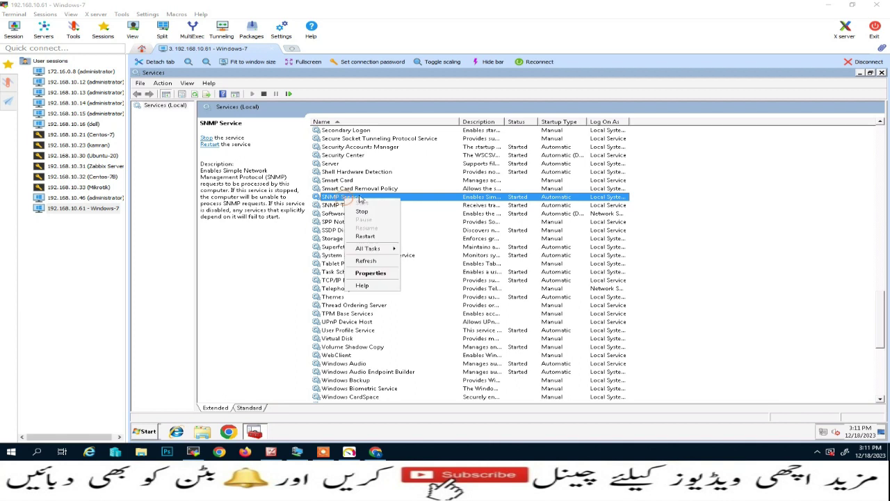
left_click(379, 275)
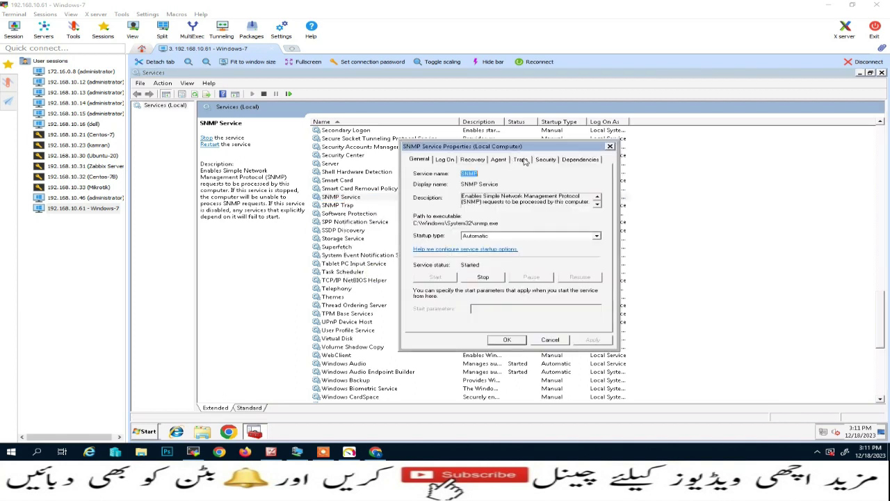
left_click(546, 161)
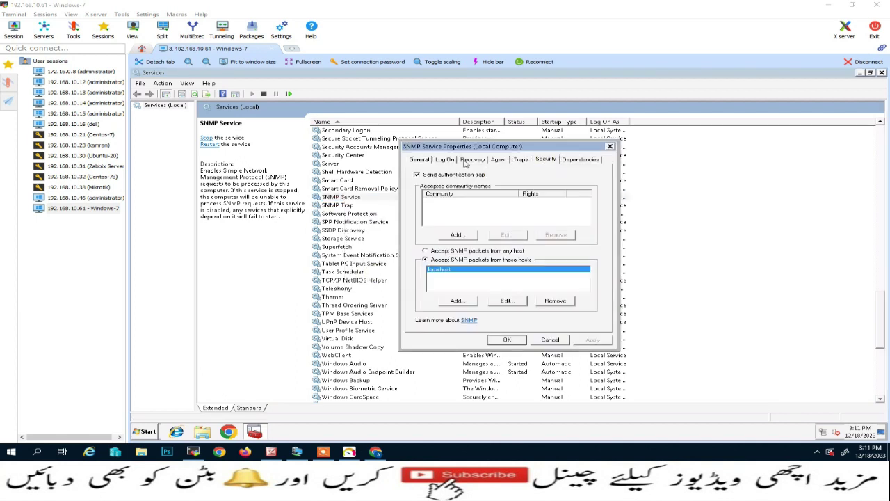
left_click(496, 161)
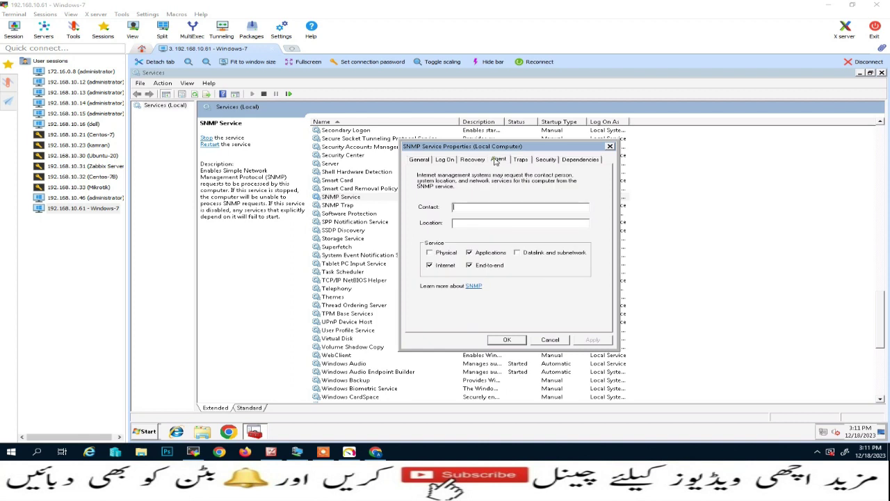
left_click(430, 253)
left_click(518, 253)
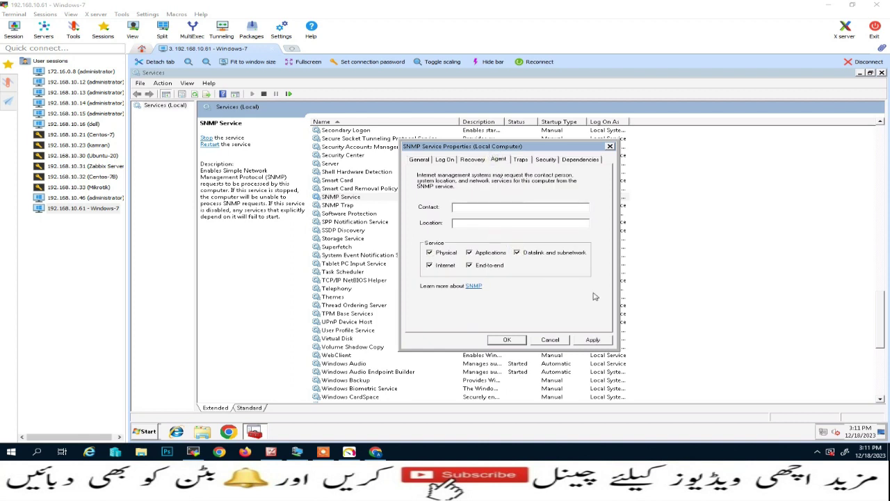
Accept community public read-only and host 192.168.10.10 alongside localhost, then apply and save.
left_click(545, 160)
left_click(465, 237)
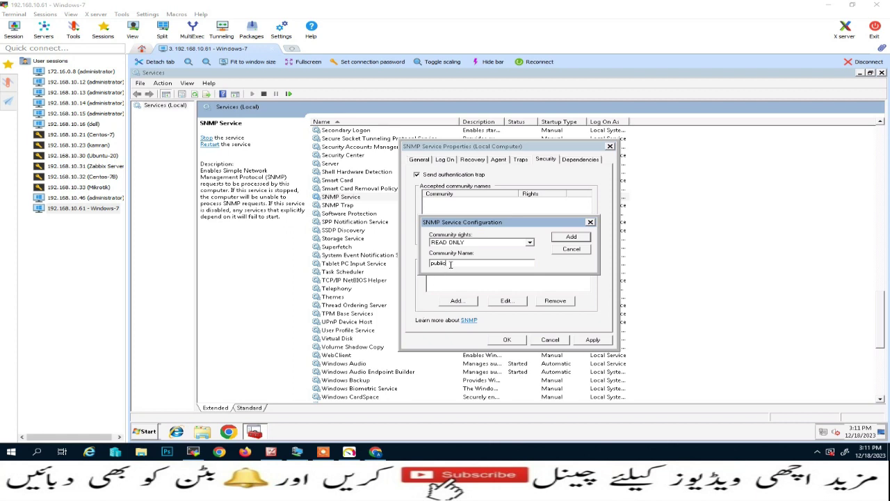
left_click(584, 238)
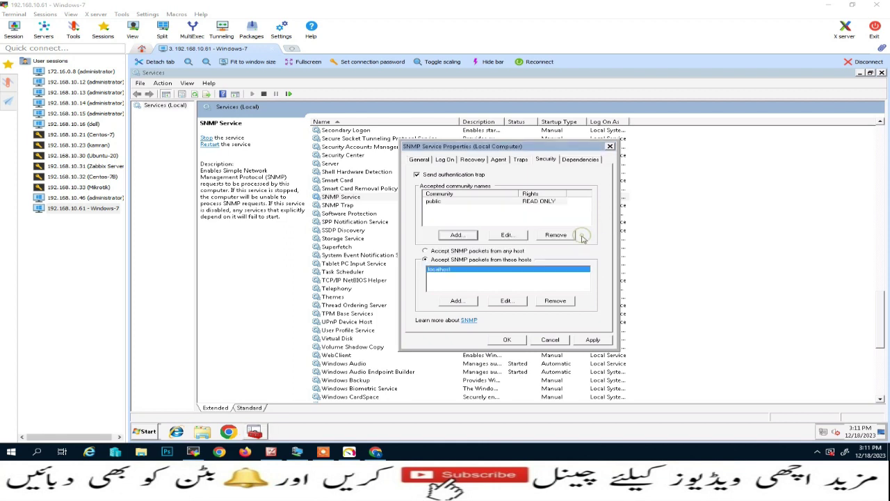
left_click(456, 300)
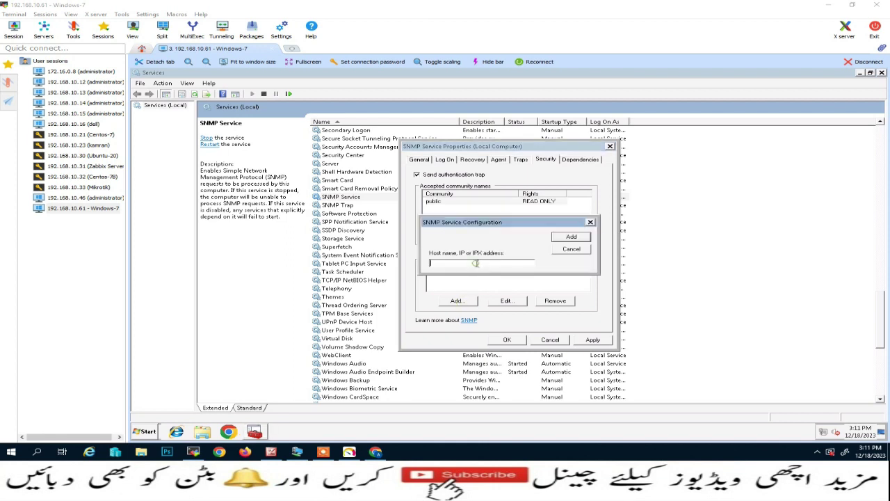
type("192.168.10.10")
left_click(582, 237)
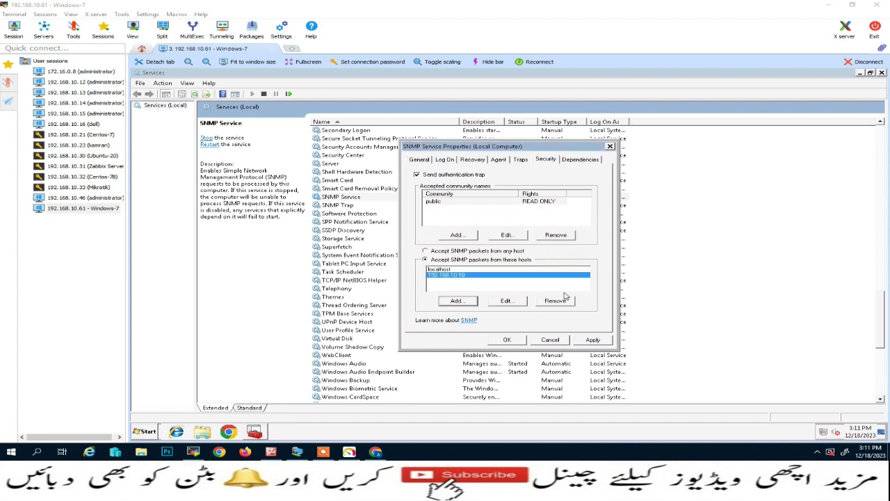
left_click(593, 339)
left_click(507, 339)
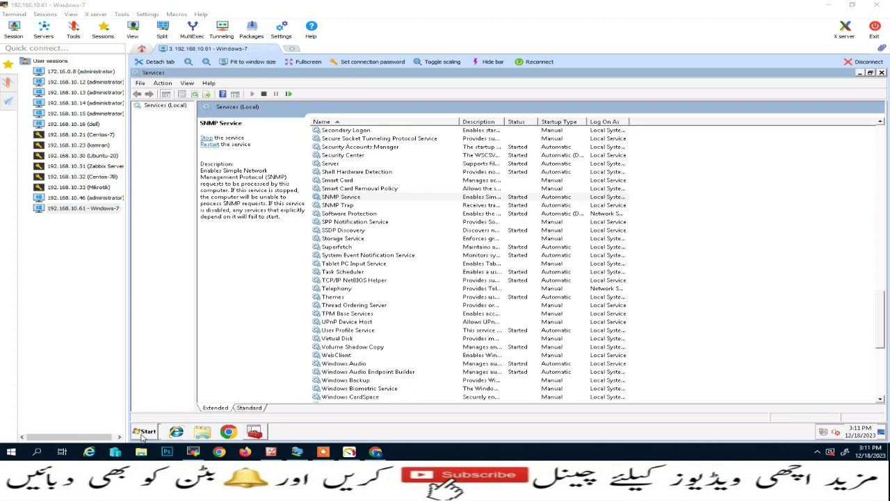
Close Services and view the LAN-1 connection details showing address 192.168.10.61.
left_click(881, 73)
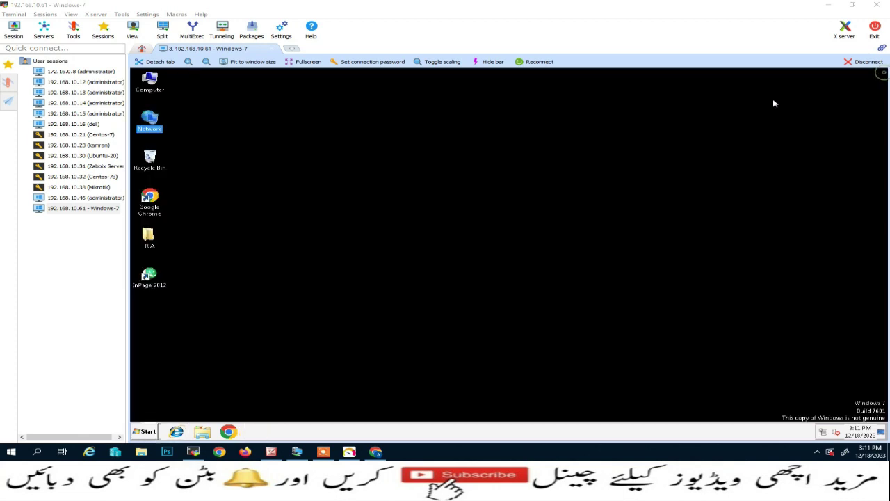
right_click(151, 119)
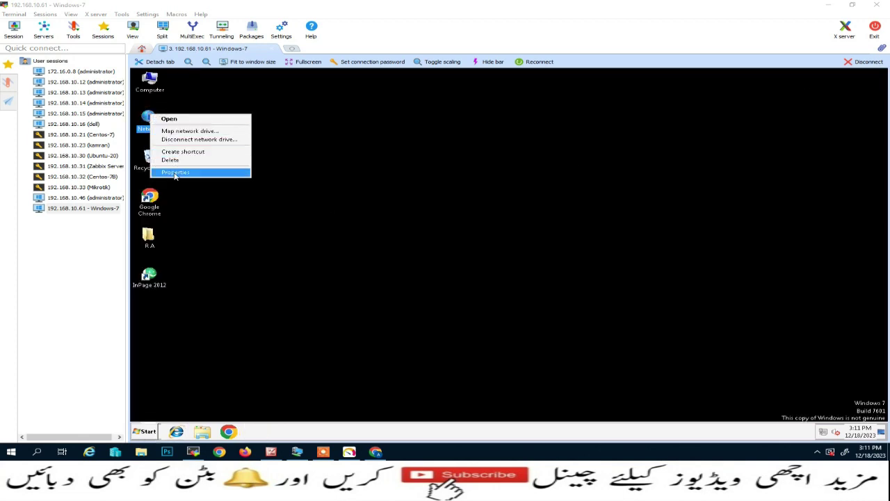
left_click(175, 173)
left_click(475, 175)
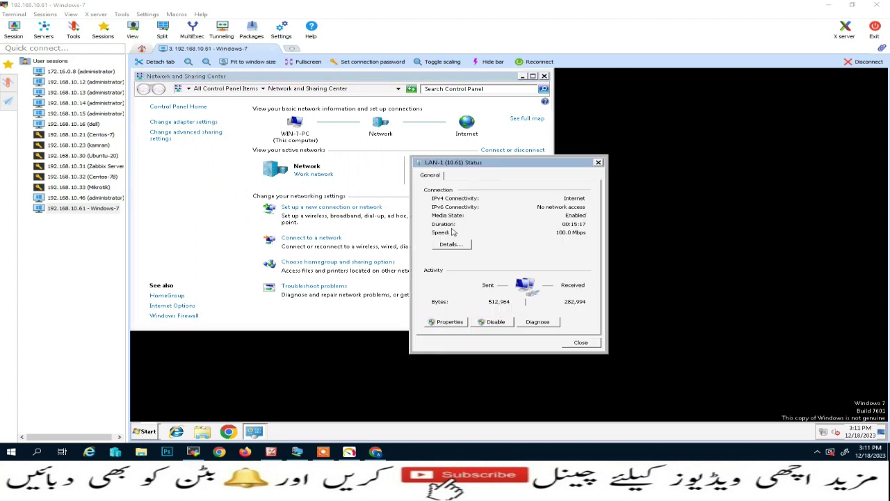
left_click(452, 242)
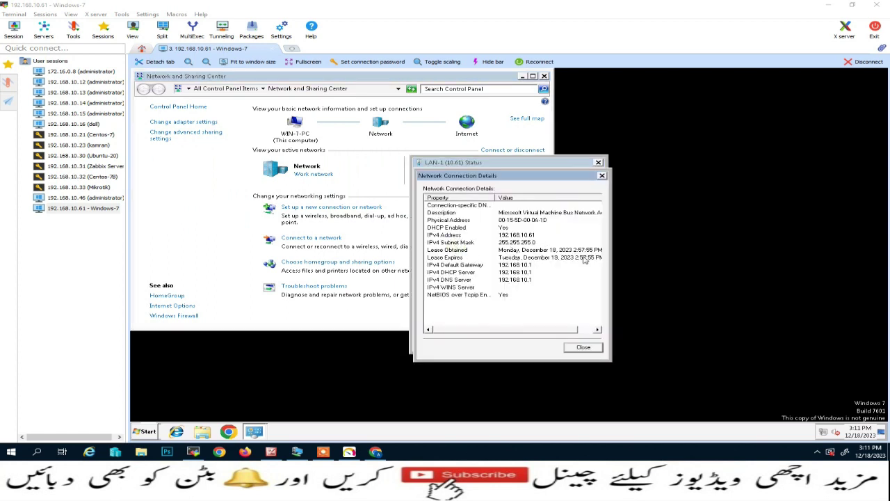
Close the details, LAN-1 status and Network and Sharing Center, then minimise the remote session.
left_click(584, 349)
left_click(585, 342)
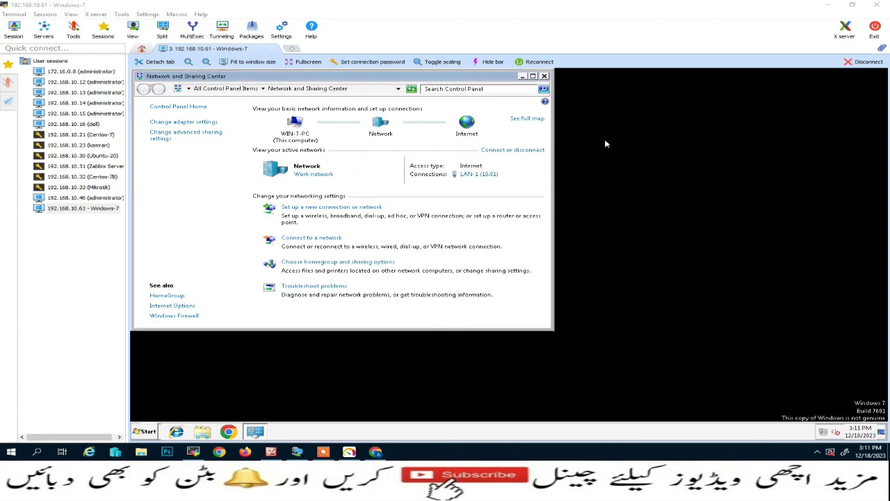
left_click(544, 76)
left_click(828, 5)
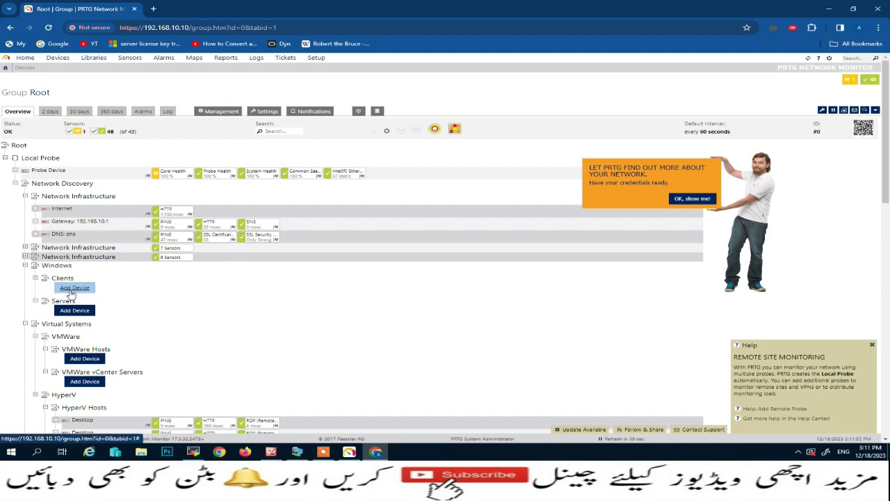
Start a Clients device named Windows-10 at IPv4 192.168.10.13 and choose its icon.
left_click(74, 288)
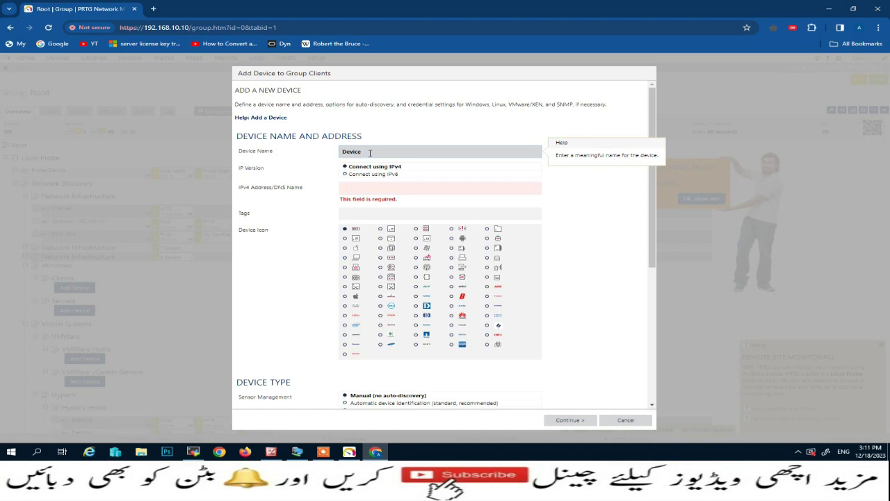
left_click_drag(370, 153, 340, 152)
type("Windows-10")
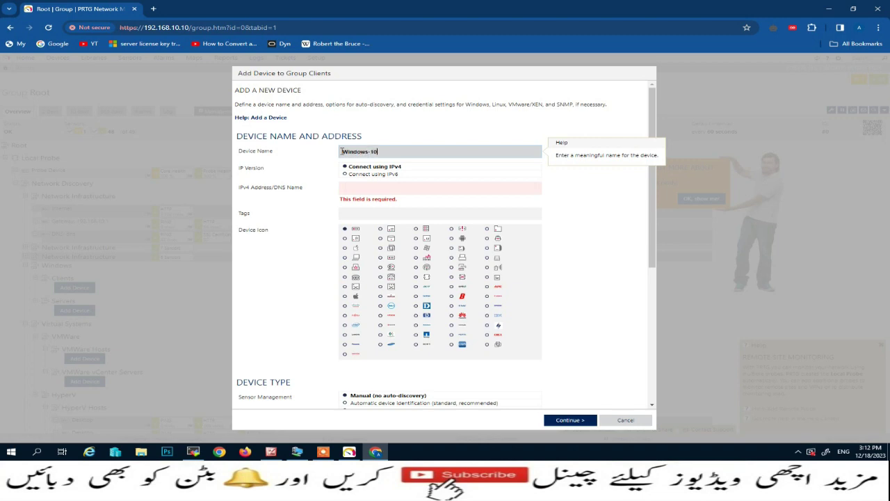
left_click(352, 184)
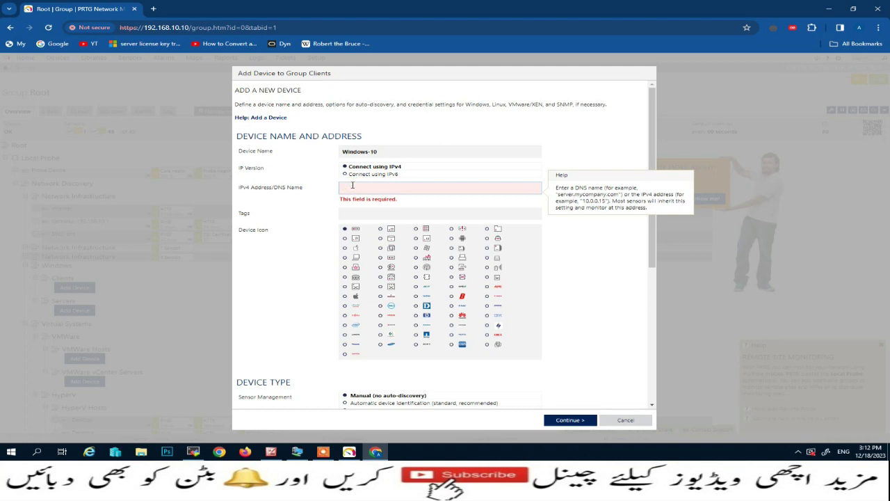
type("192.168.10.13")
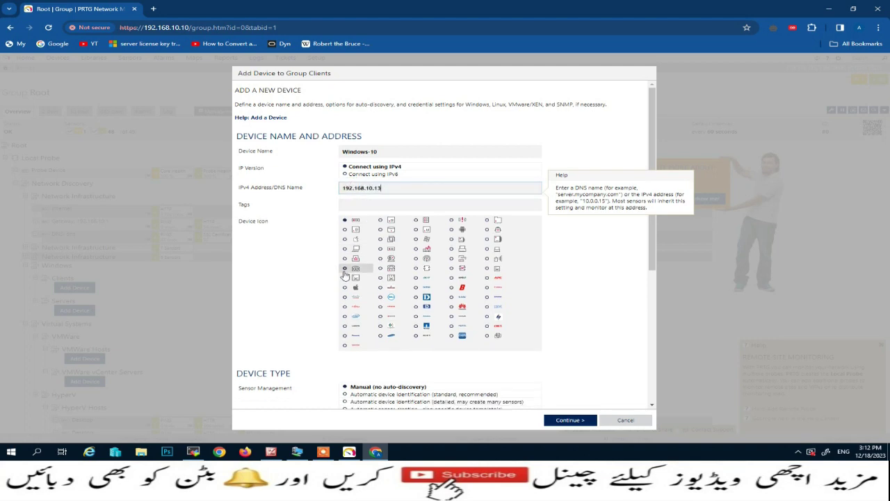
left_click(417, 240)
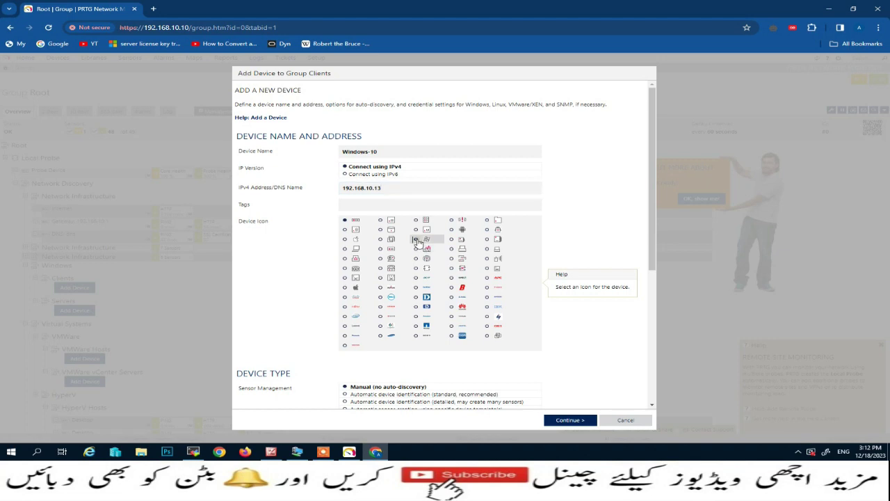
Check the SNMP v2c community 'public', keep credentials inherited from Clients, and create the device.
scroll(417, 241, "down", 2)
scroll(430, 251, "down", 2)
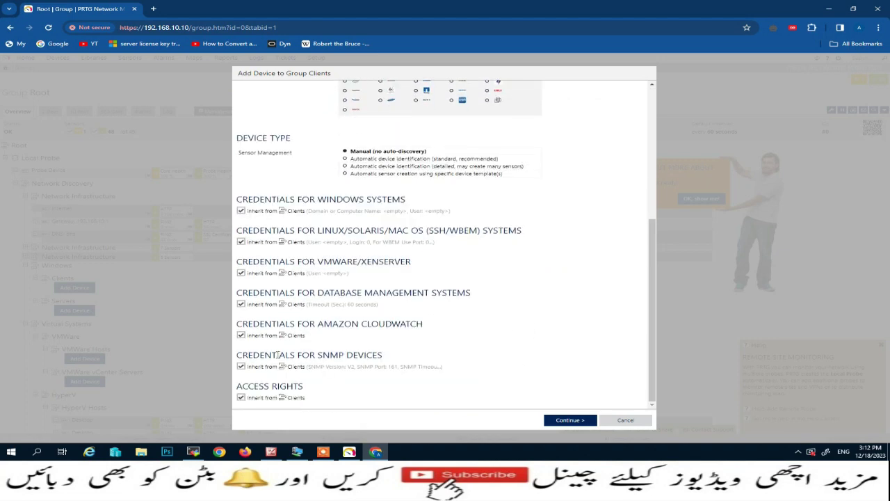
left_click(241, 366)
scroll(278, 369, "down", 1)
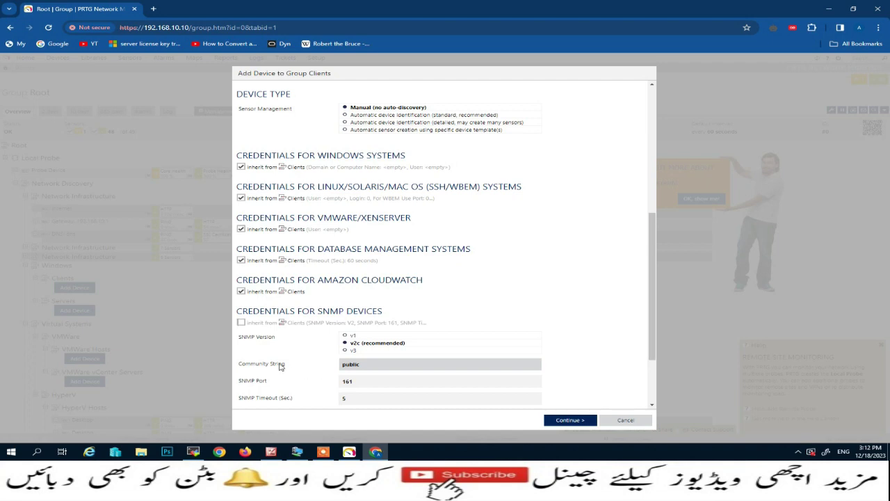
left_click(366, 364)
left_click_drag(366, 364, 334, 368)
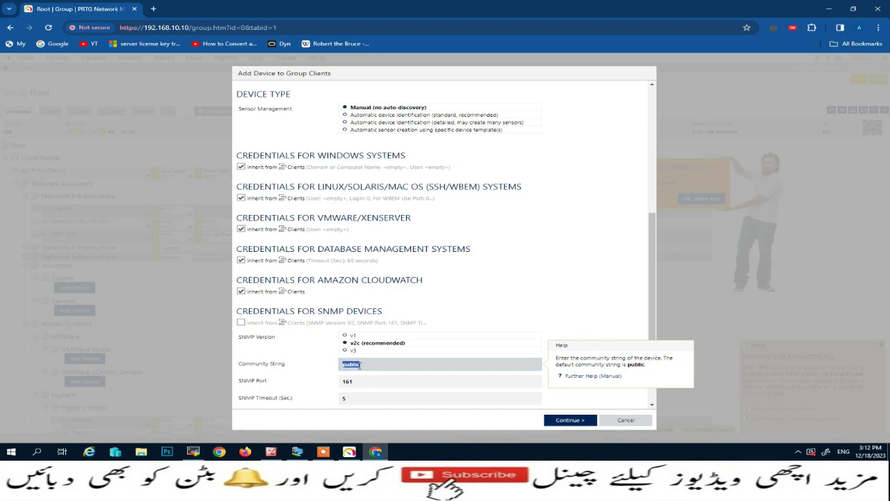
scroll(360, 364, "down", 1)
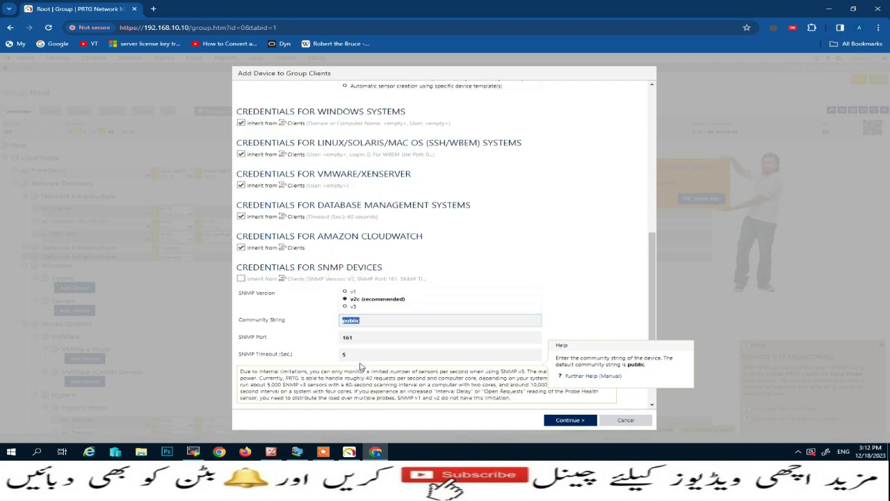
left_click(301, 319)
left_click(240, 278)
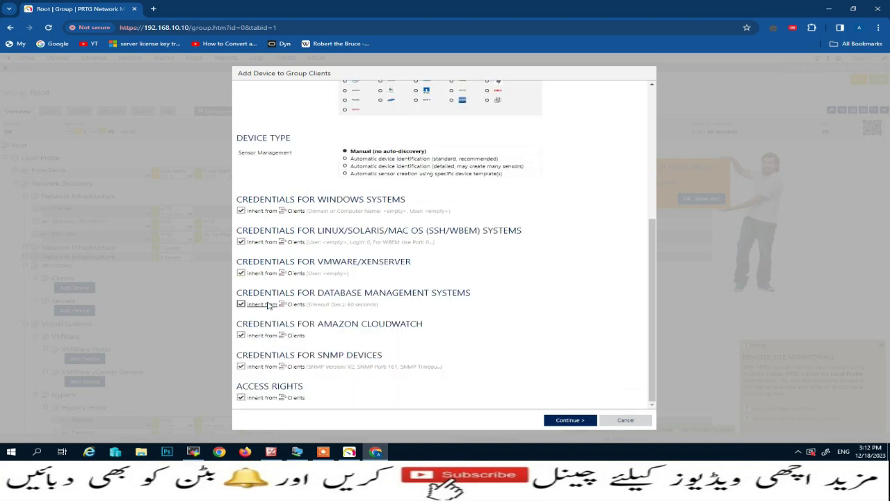
left_click(574, 422)
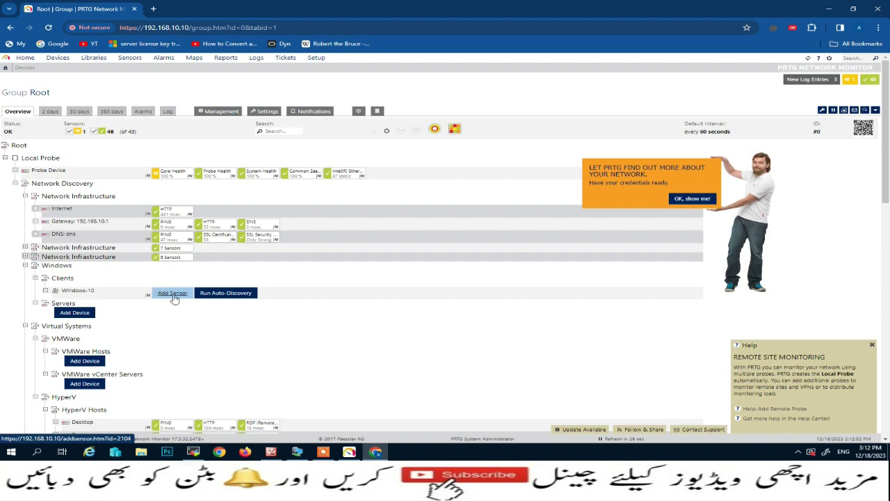
Filter by Bandwidth/Traffic, Windows and SNMP, then add SNMP Traffic for interface (010) LAN (10.13).
left_click(168, 295)
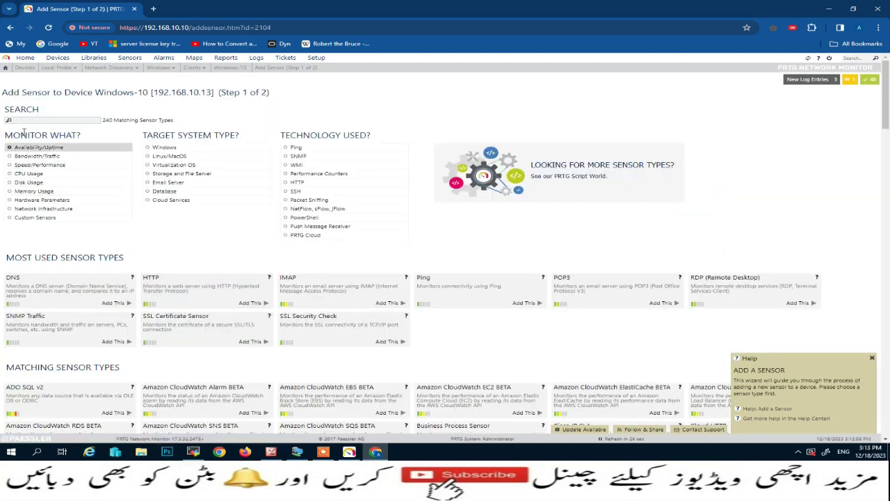
left_click(10, 174)
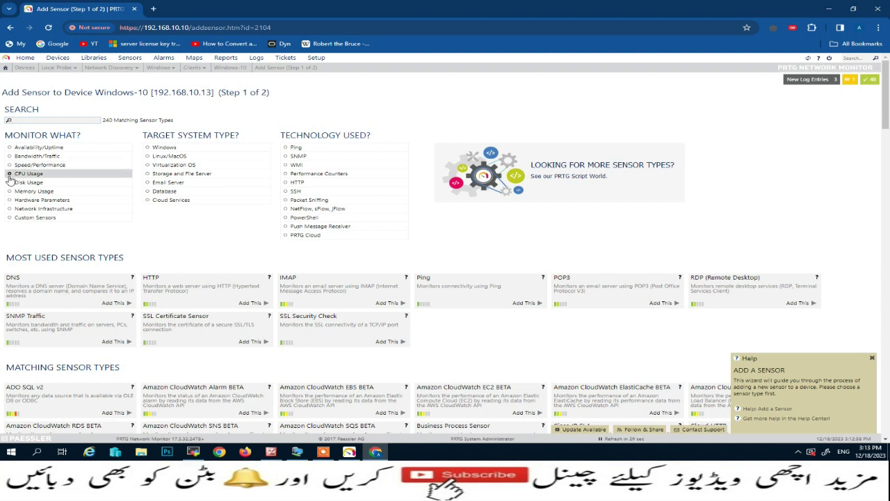
left_click(11, 158)
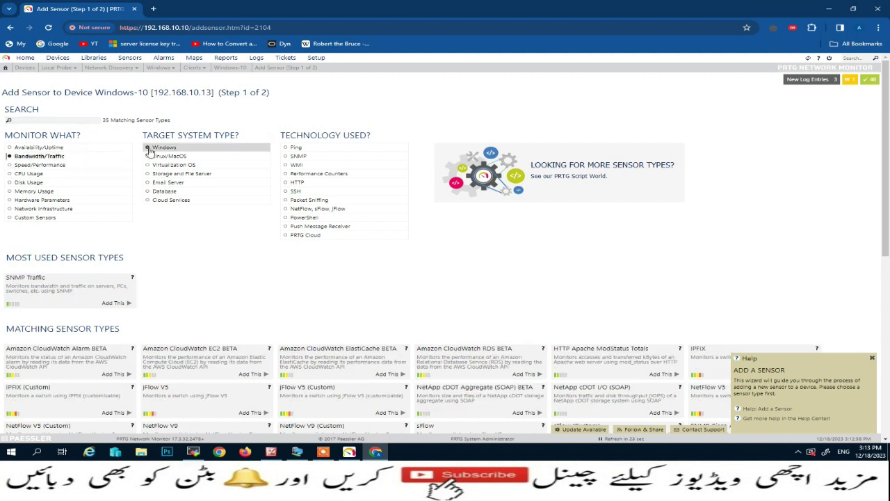
left_click(149, 151)
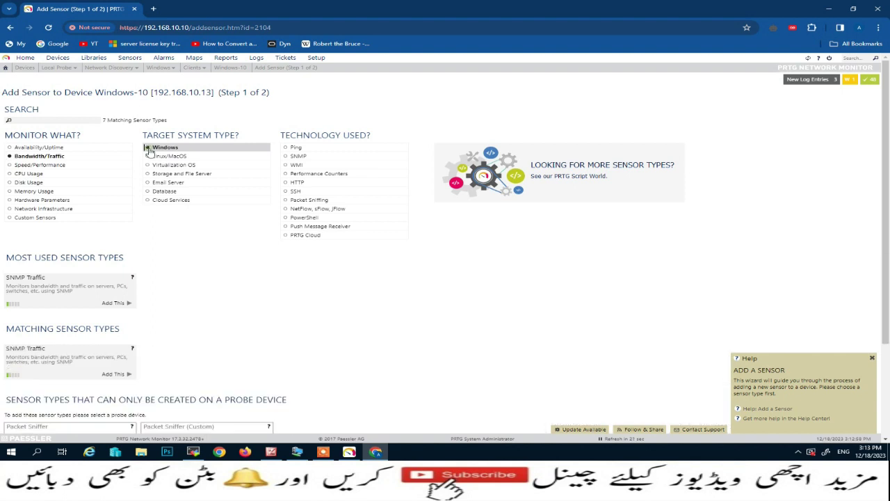
left_click(296, 158)
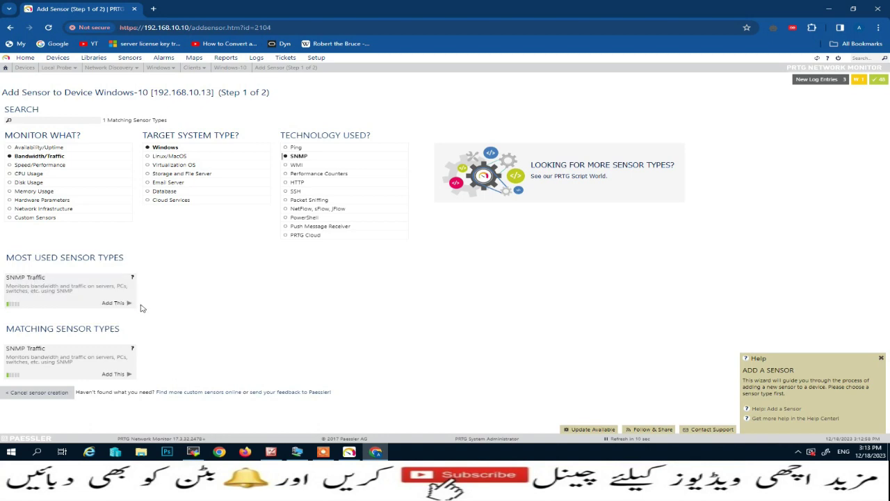
left_click(120, 306)
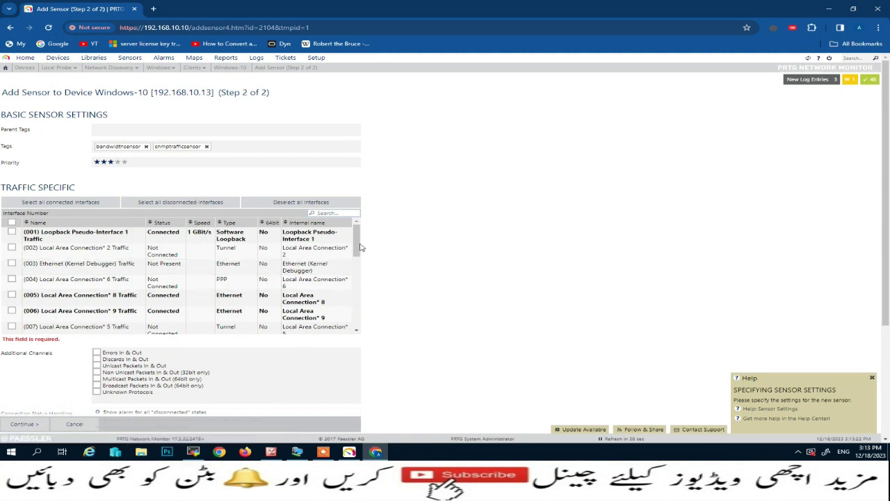
left_click_drag(359, 247, 361, 274)
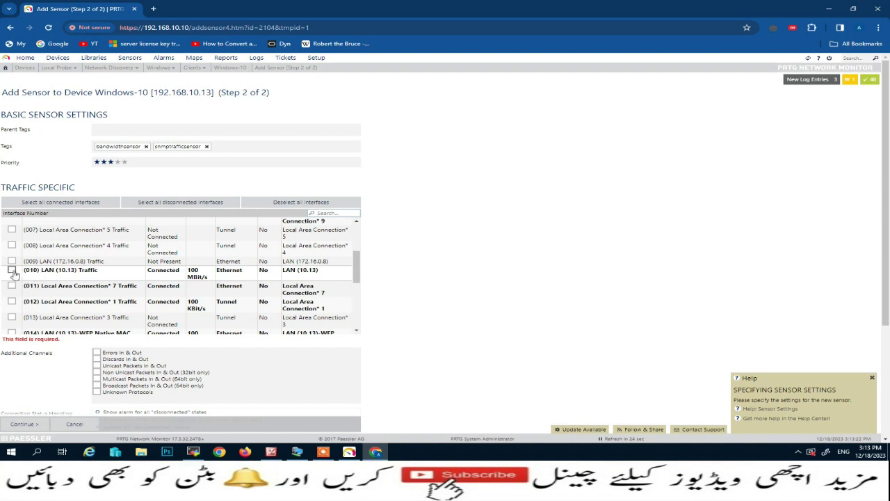
left_click(12, 271)
left_click(23, 423)
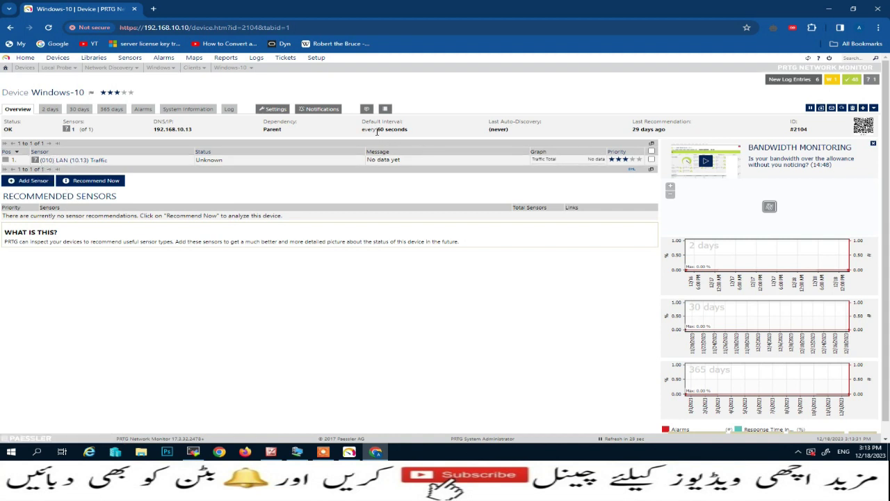
In Windows-10 settings, stop inheriting the scanning interval, choose 30 seconds, and save.
left_click_drag(362, 131, 405, 130)
left_click(272, 109)
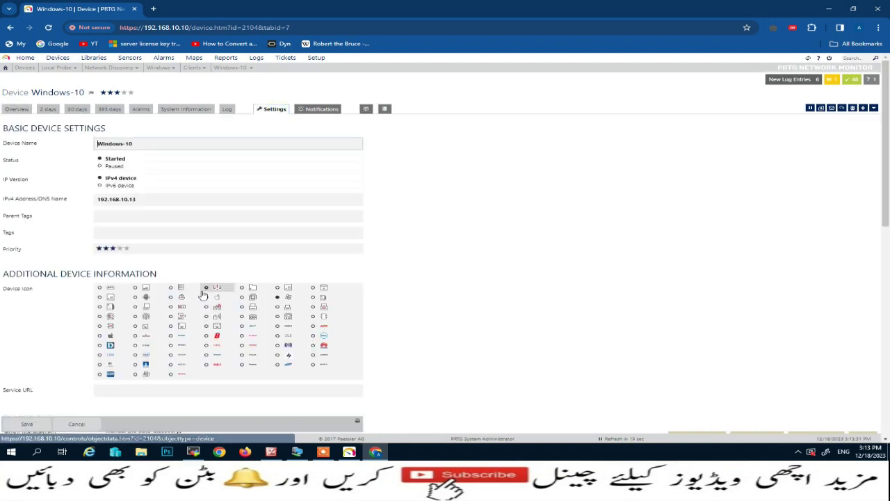
scroll(202, 295, "down", 5)
scroll(202, 295, "down", 3)
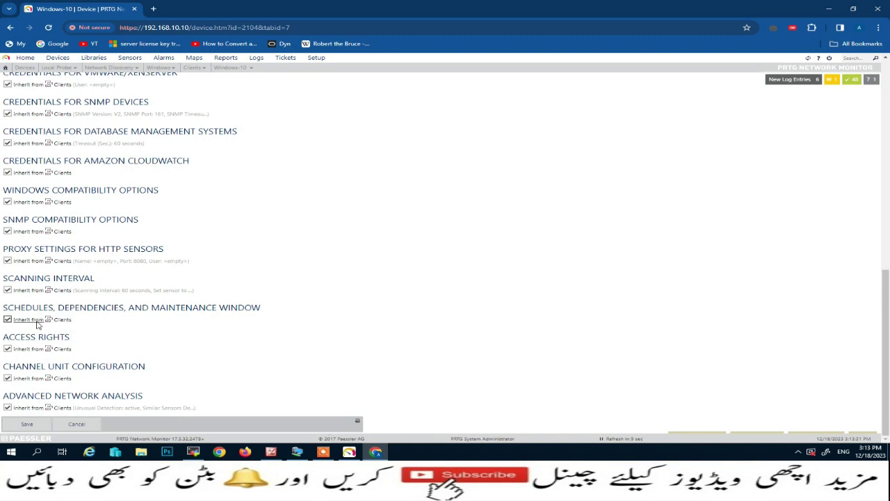
left_click(7, 320)
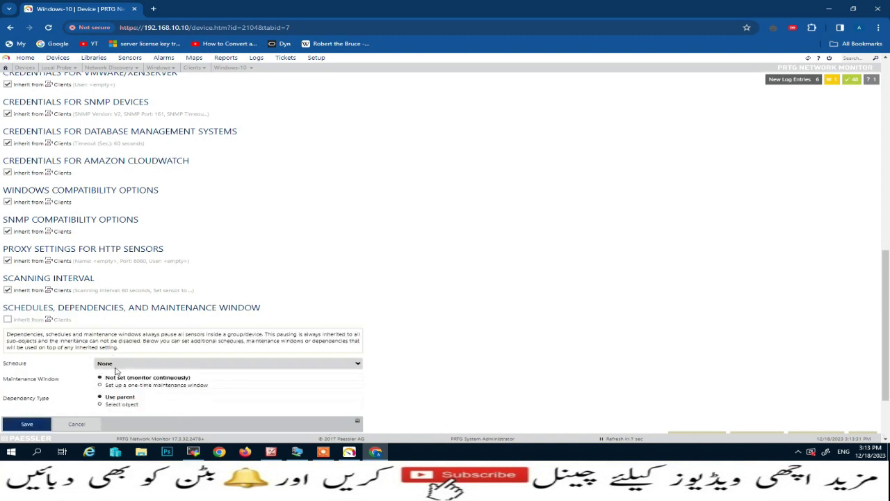
scroll(139, 347, "down", 2)
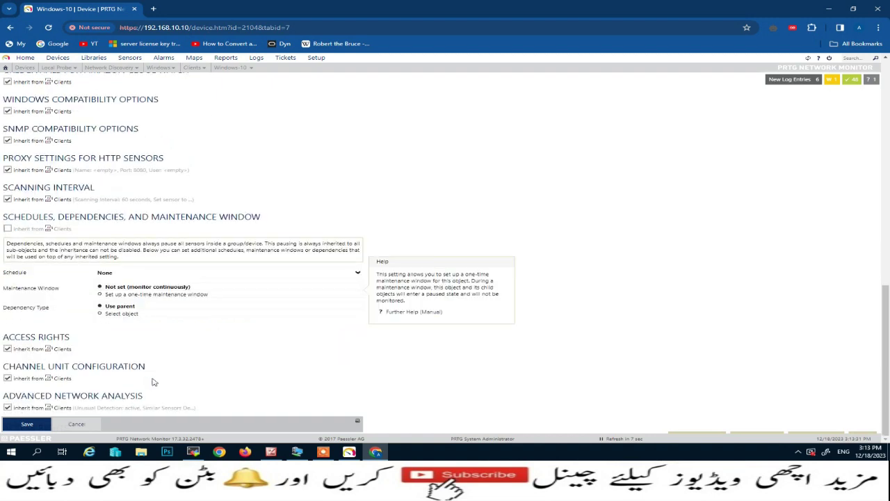
left_click(7, 229)
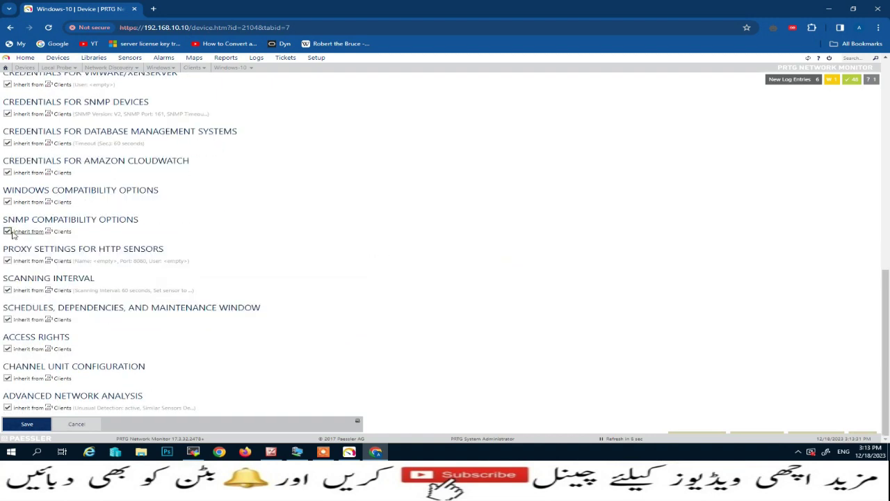
left_click(8, 289)
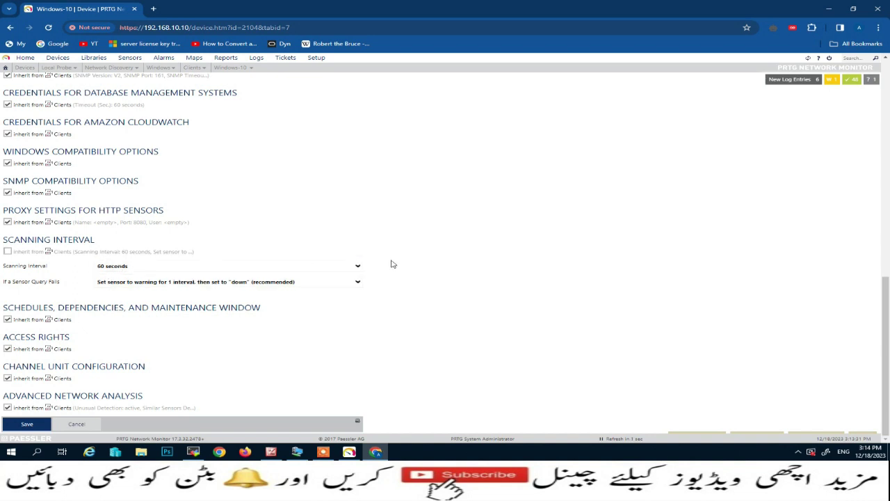
left_click(357, 266)
left_click(165, 276)
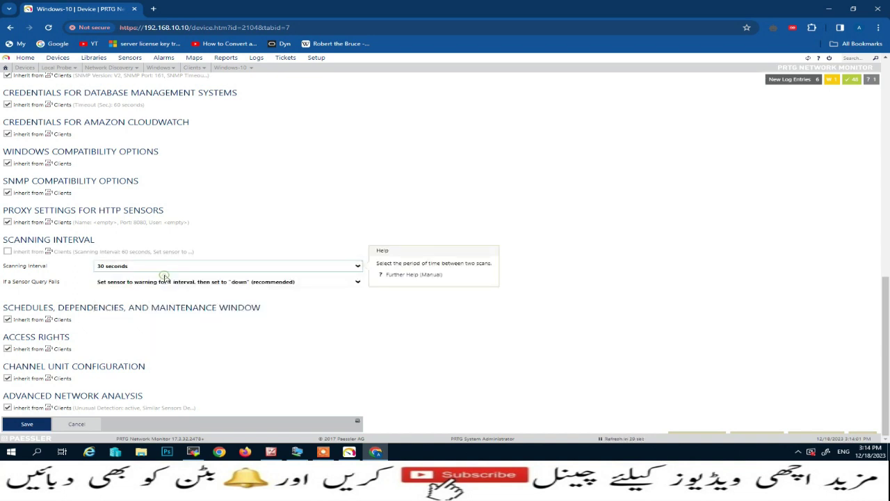
left_click(27, 426)
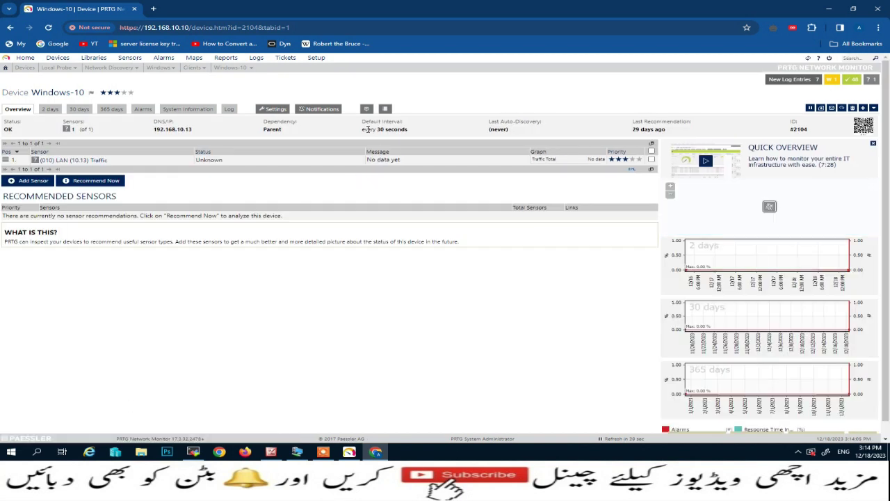
Give the LAN traffic sensor four-star priority and add an SNMP CPU Load sensor via CPU Usage, Windows, SNMP filters.
left_click_drag(363, 130, 410, 133)
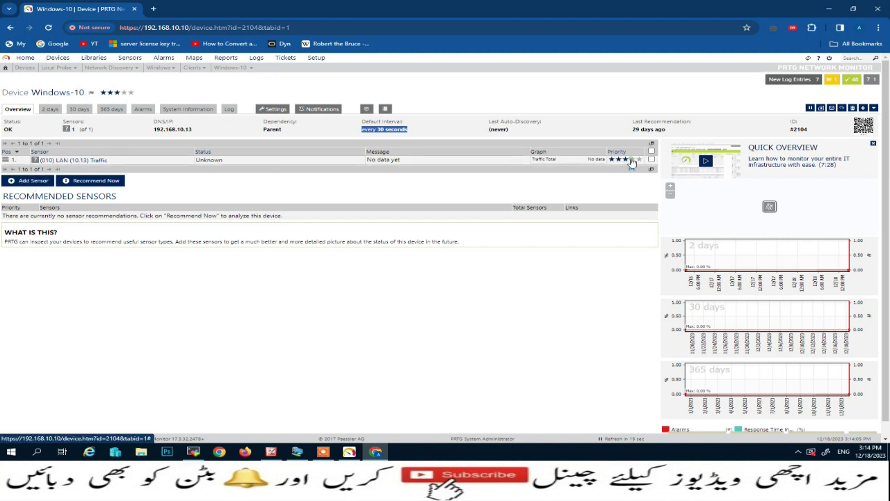
left_click(631, 160)
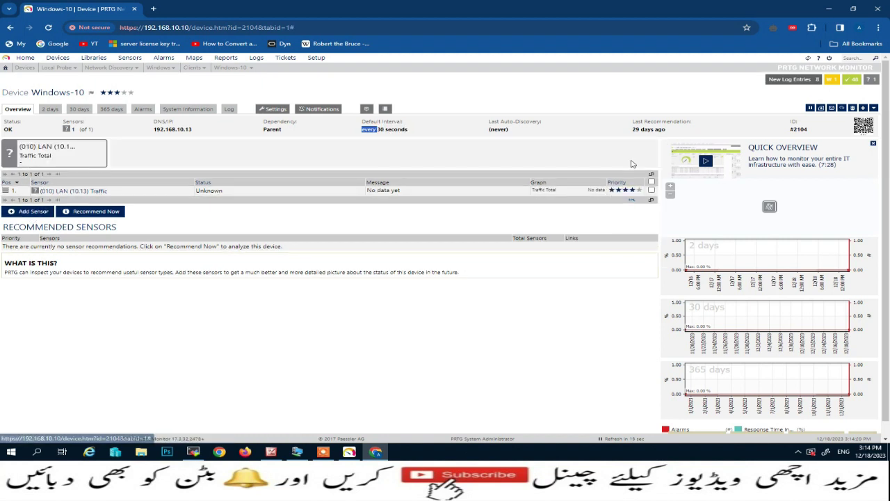
left_click(31, 210)
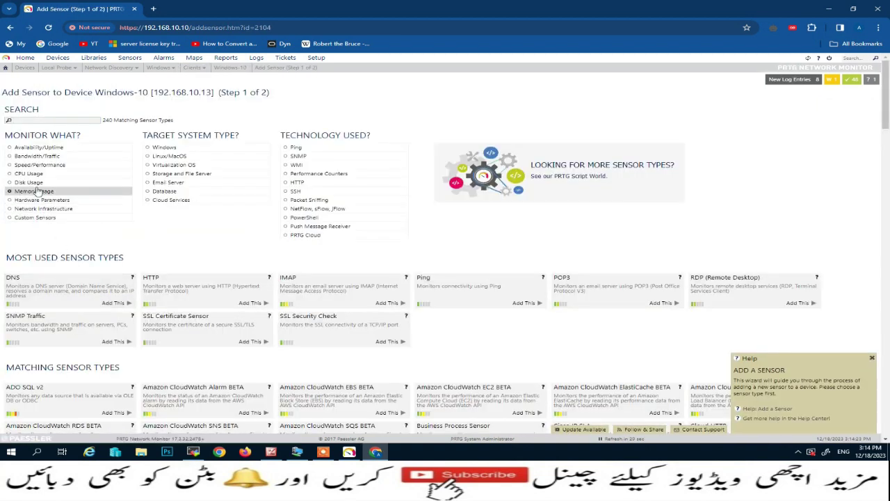
left_click(8, 175)
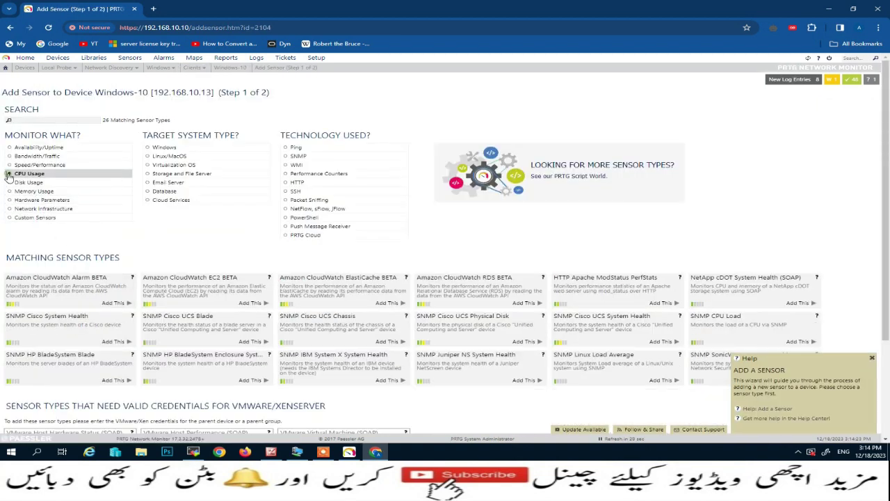
left_click(148, 148)
left_click(292, 156)
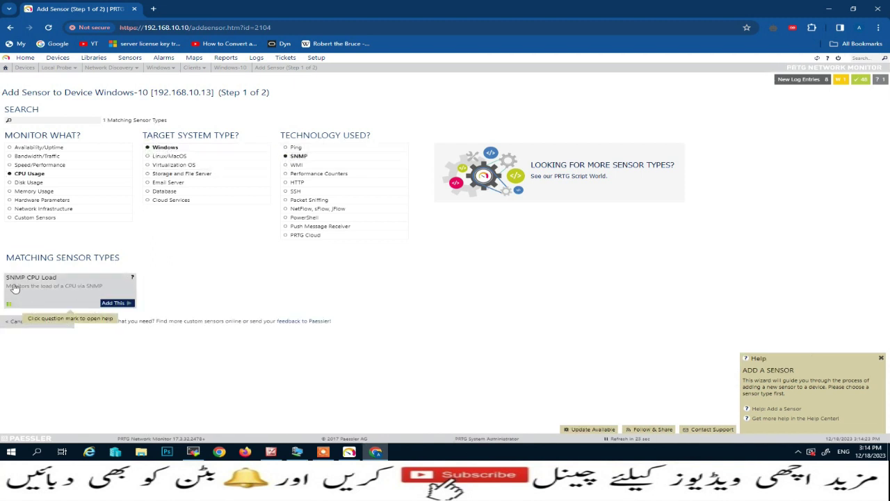
left_click(126, 304)
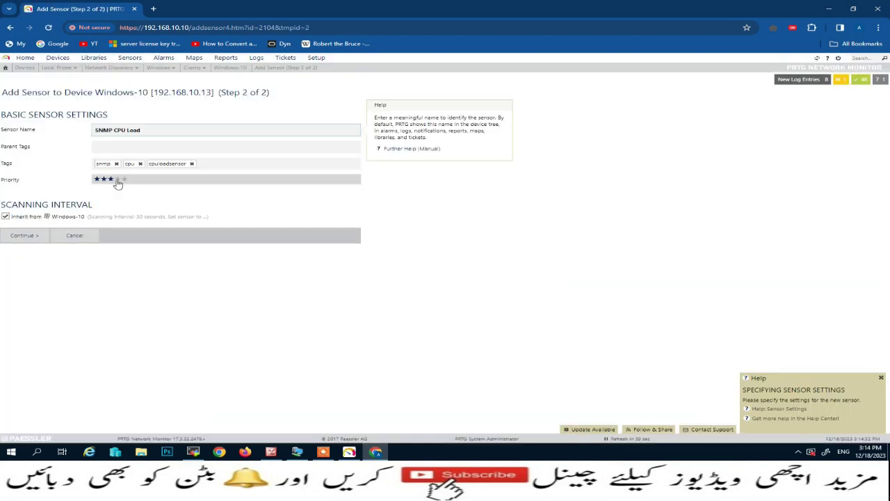
left_click(29, 238)
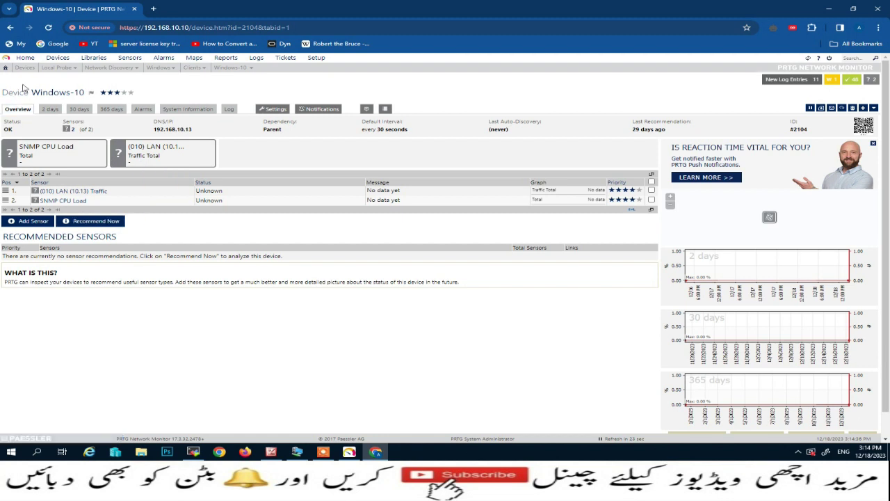
From the root device tree, choose Add Device on the Clients group's context menu.
left_click(57, 58)
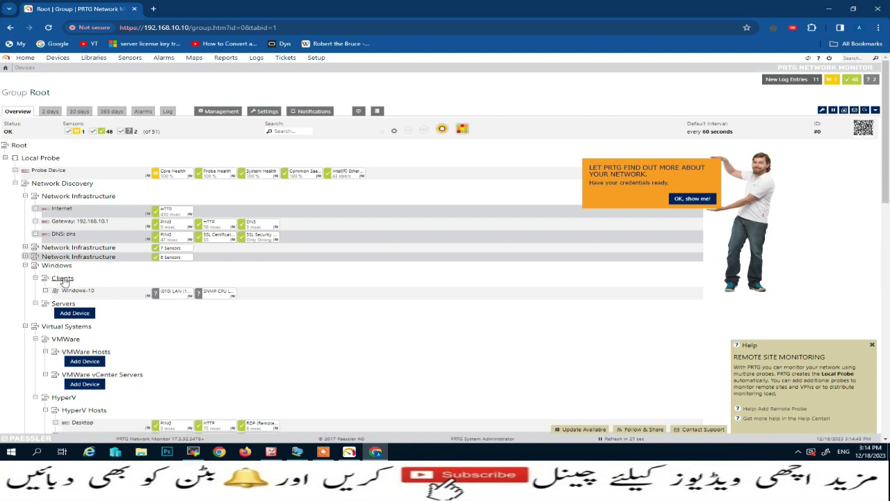
left_click(63, 278)
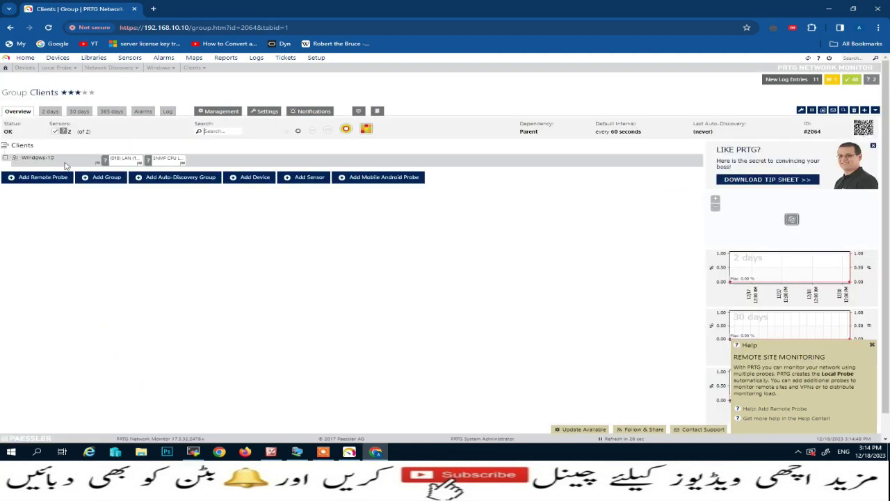
left_click(59, 58)
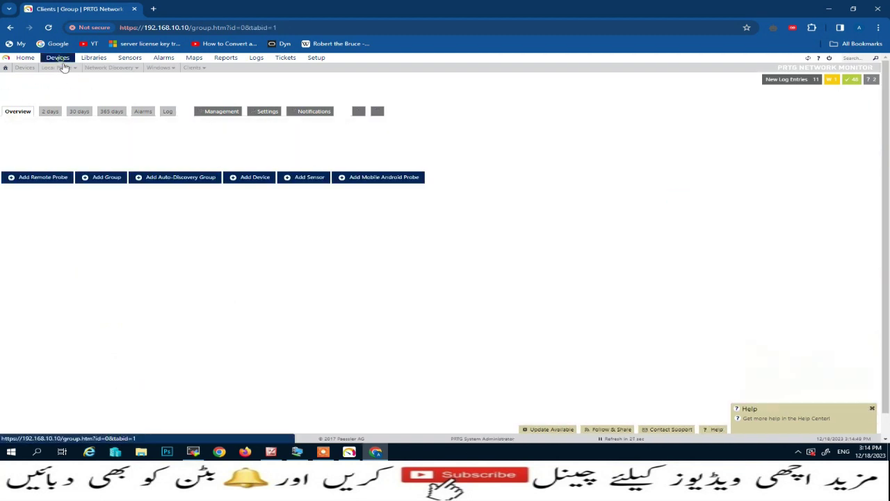
right_click(65, 278)
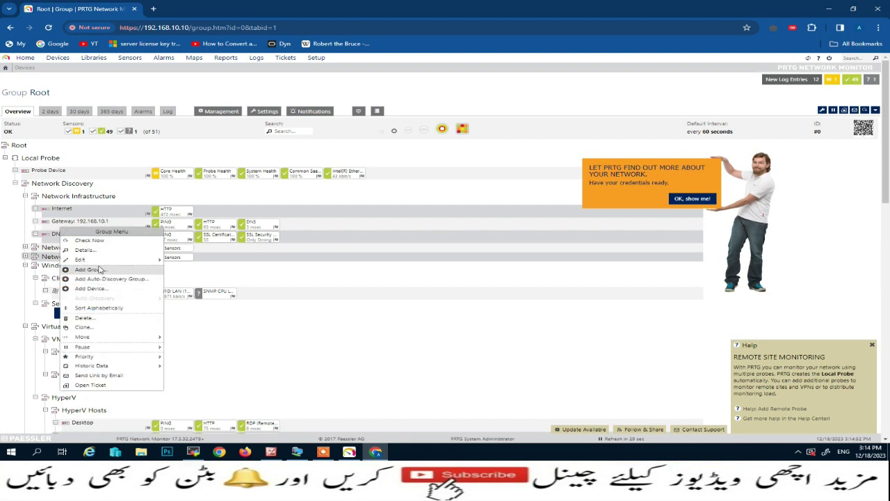
left_click(98, 291)
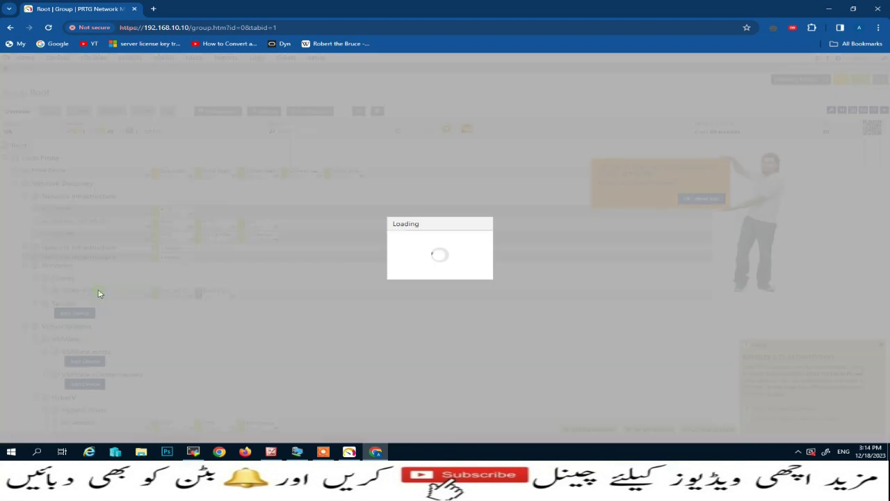
Name the device Windows-7 with IPv4 192.168.10.61, pick an icon, and create it.
double_click(375, 154)
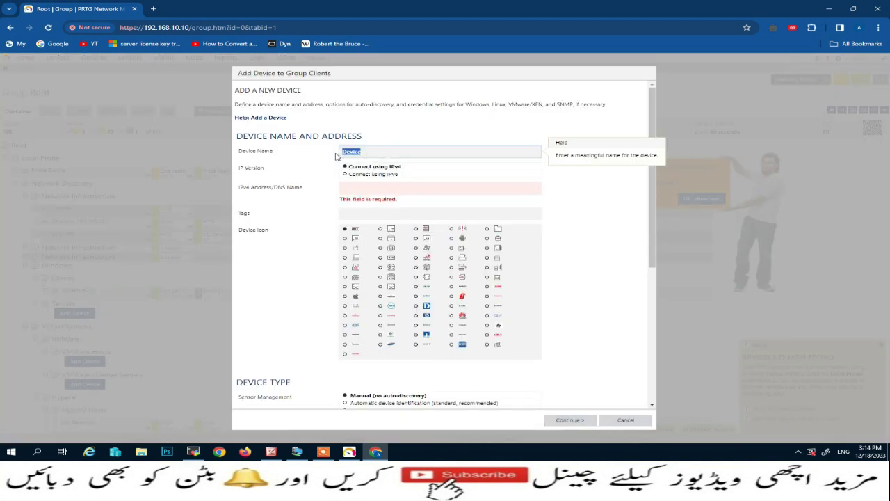
type("Windows-7")
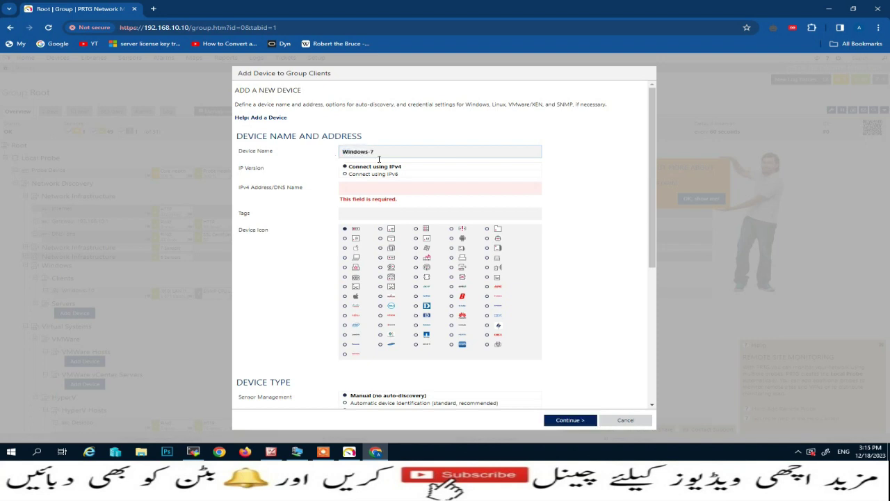
left_click(369, 186)
type("1")
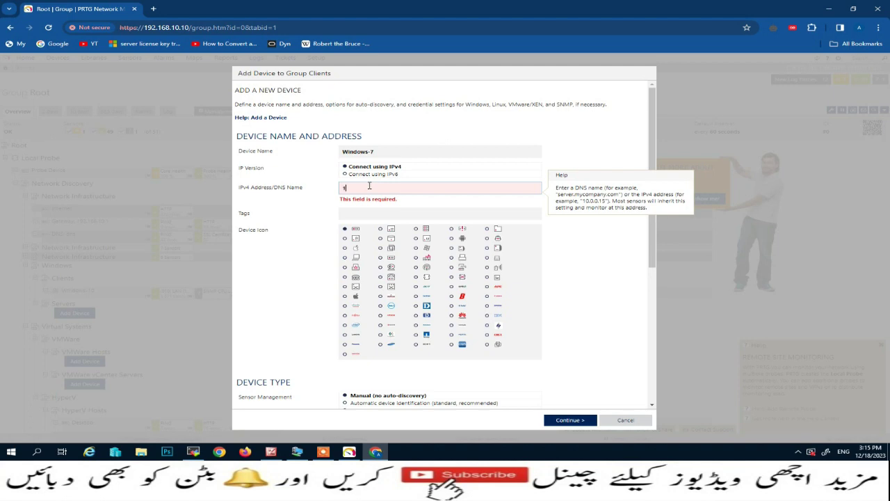
type("92.168.10")
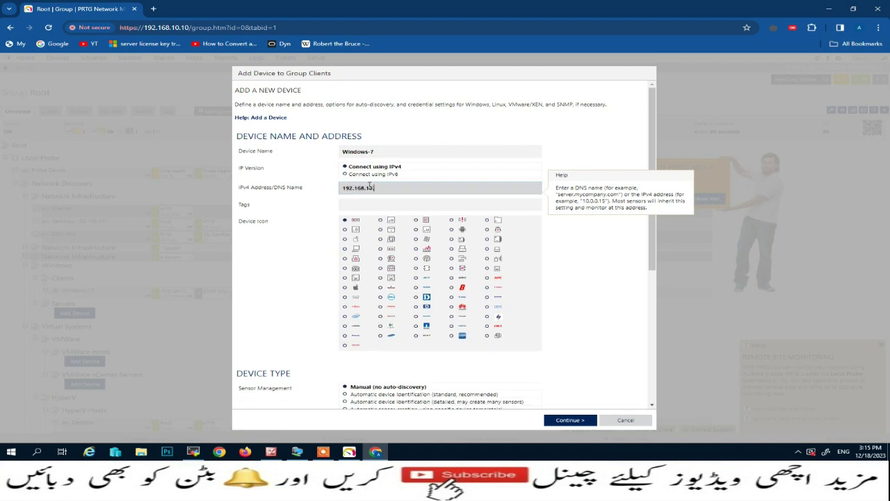
type(".61")
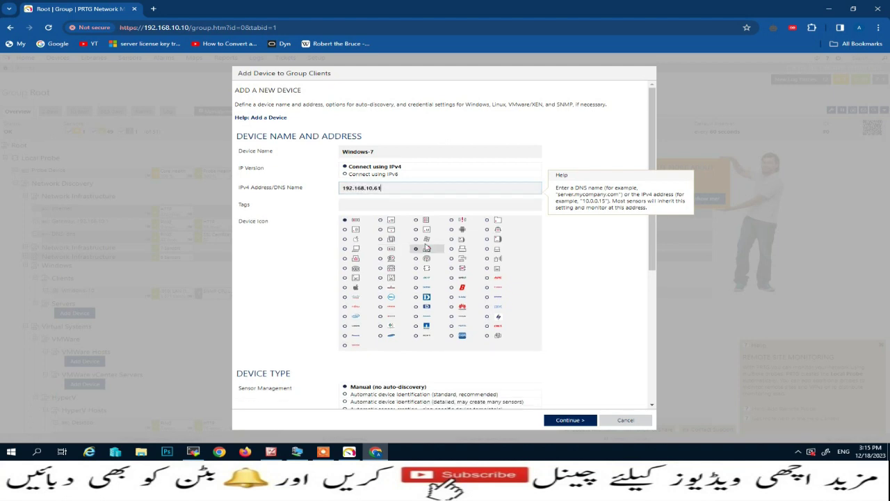
left_click(416, 239)
scroll(419, 243, "down", 1)
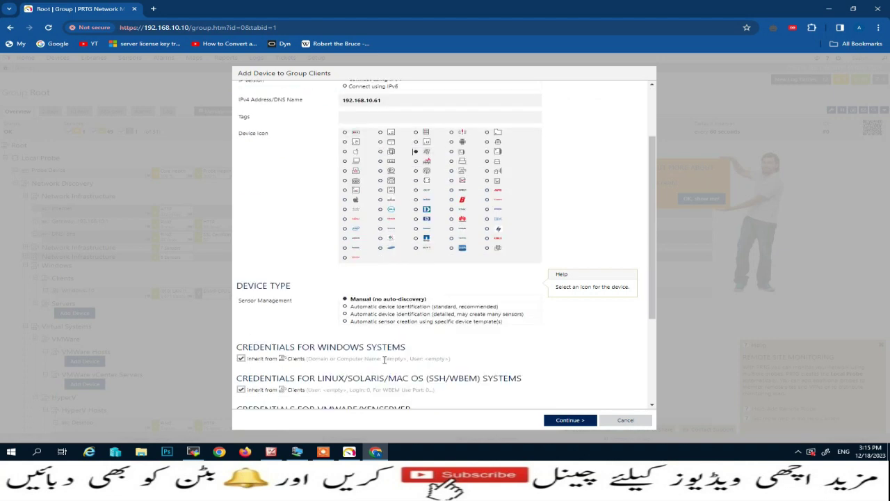
scroll(388, 353, "down", 2)
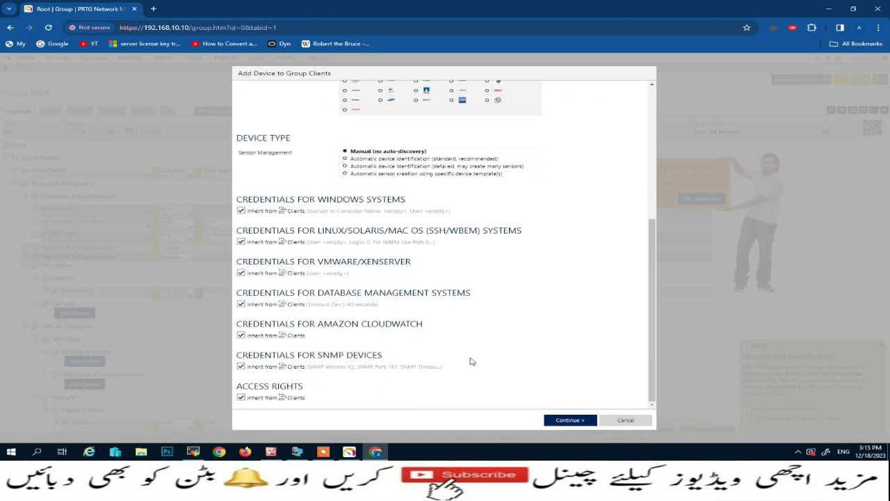
left_click(576, 419)
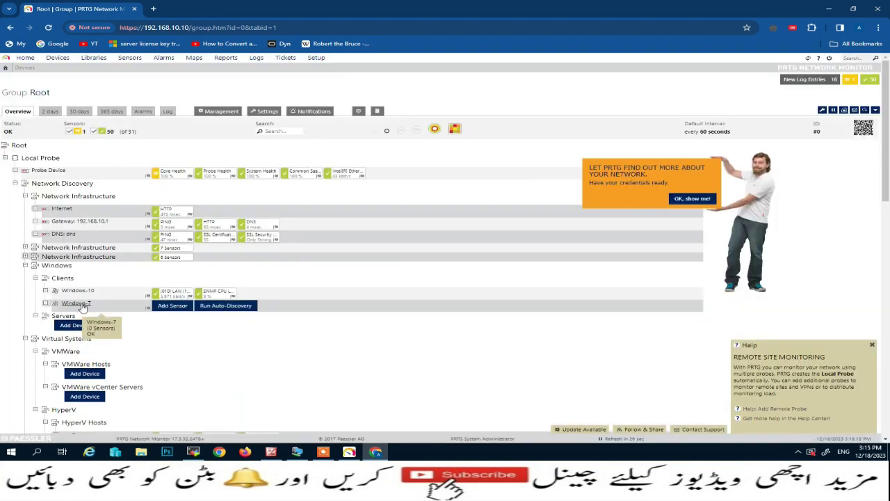
In Windows-7 device settings, disable interval inheritance, select 30 seconds, and save.
left_click(76, 303)
left_click(272, 109)
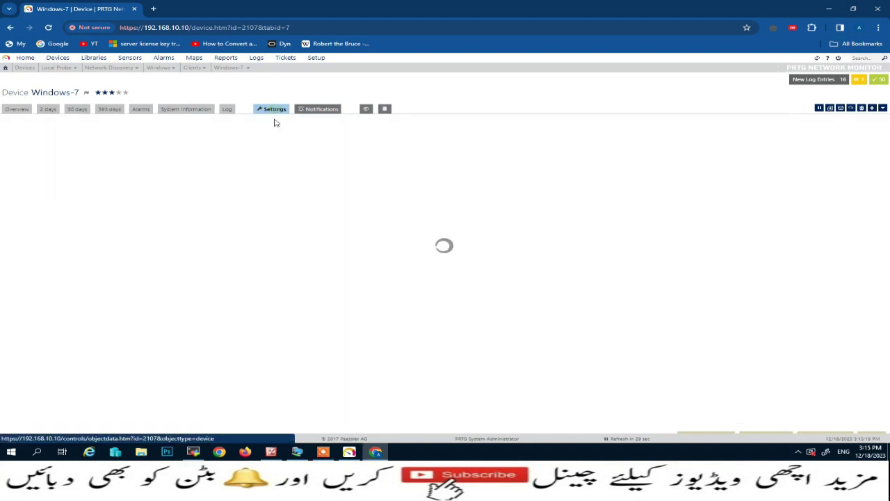
scroll(244, 307, "down", 15)
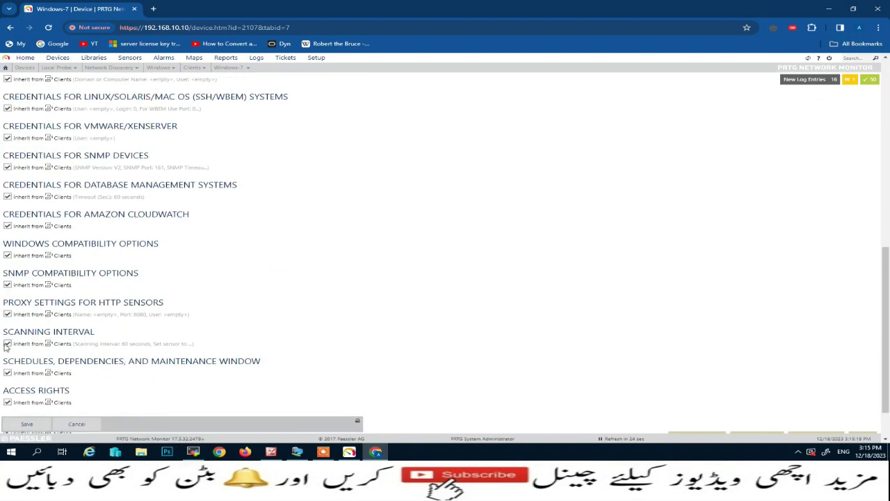
left_click(9, 344)
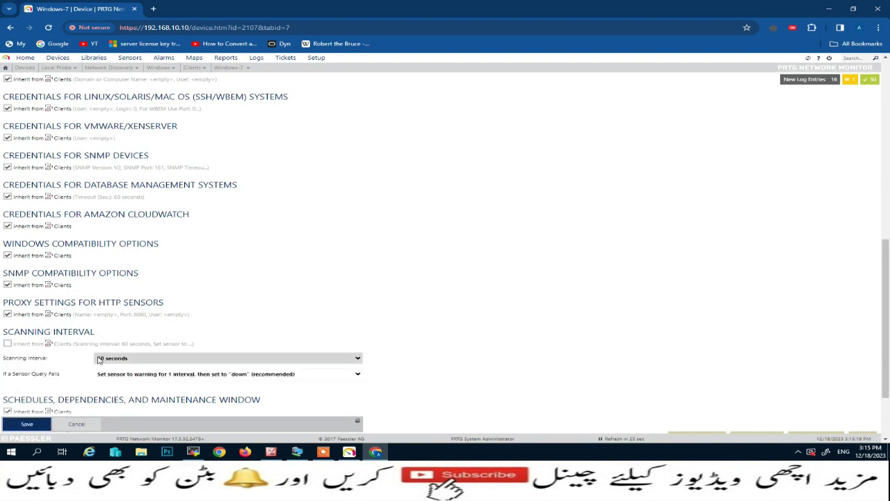
left_click(359, 358)
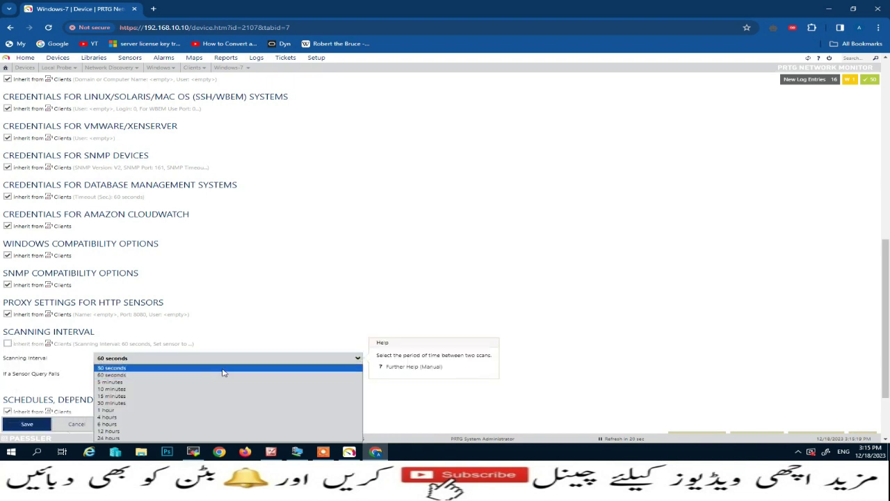
left_click(225, 367)
left_click(19, 427)
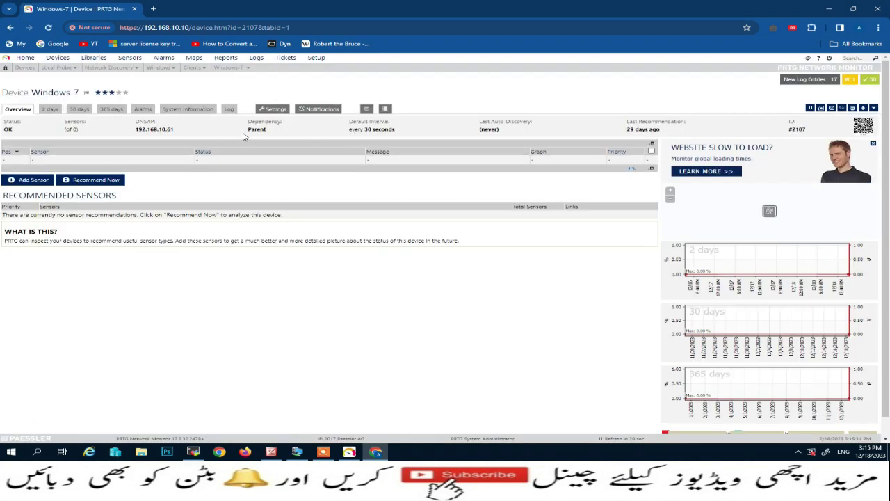
Filter by Bandwidth/Traffic, Windows and SNMP, then add SNMP Traffic for the (011) LAN-1 interface.
left_click(32, 180)
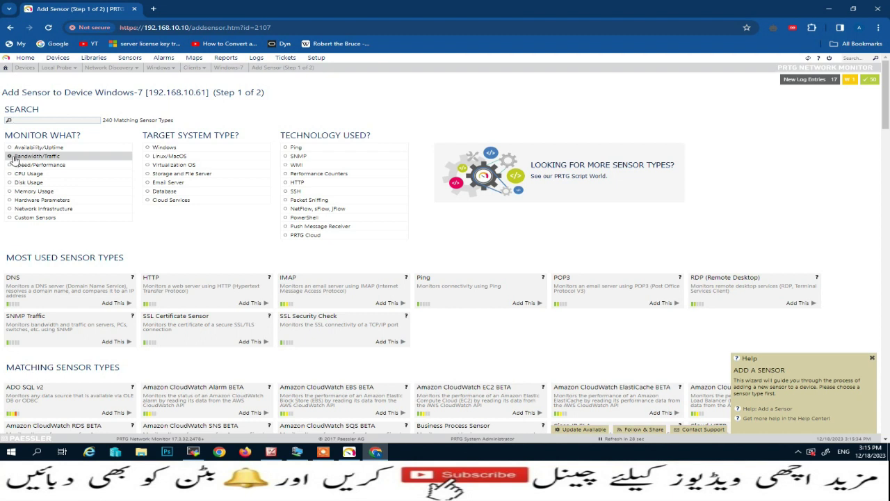
left_click(14, 157)
left_click(147, 148)
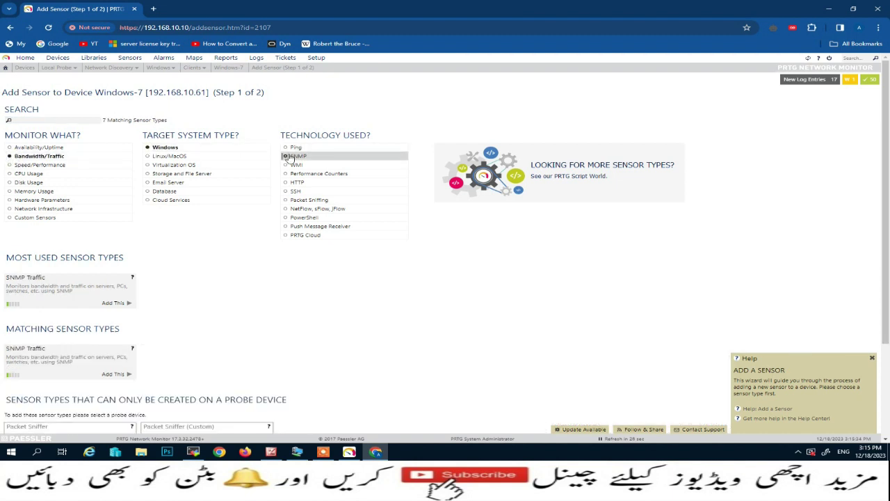
left_click(289, 156)
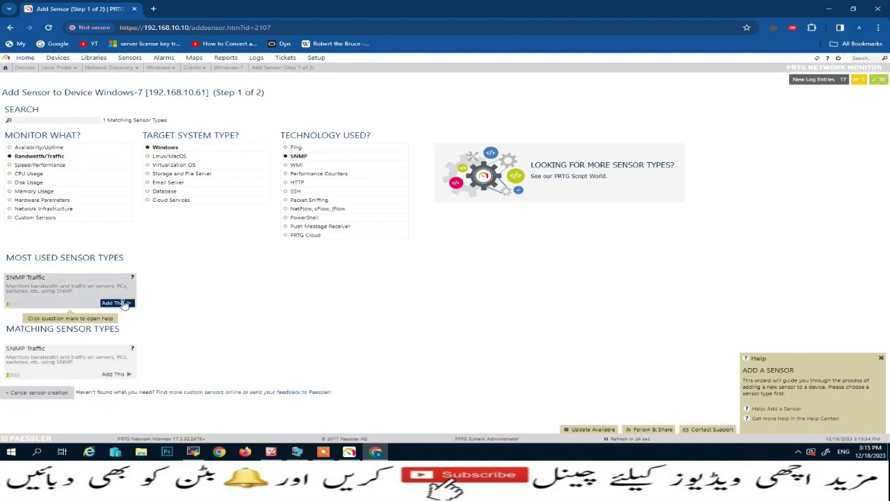
left_click(122, 303)
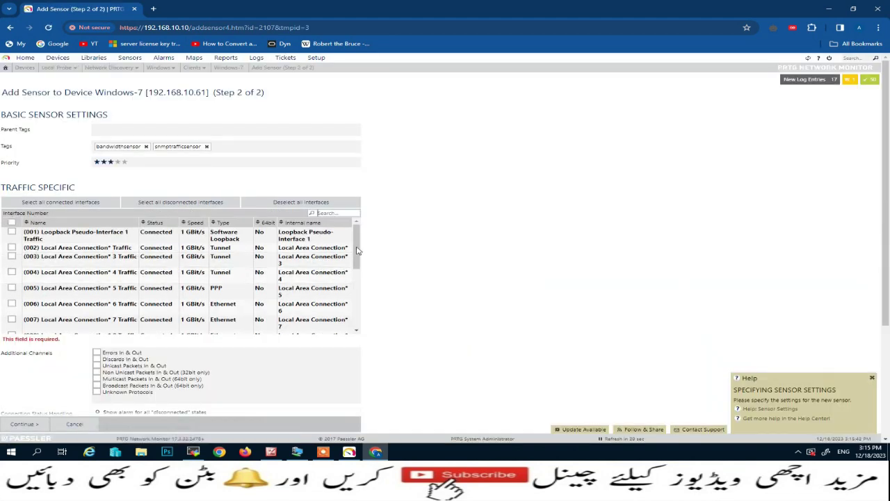
scroll(357, 250, "down", 5)
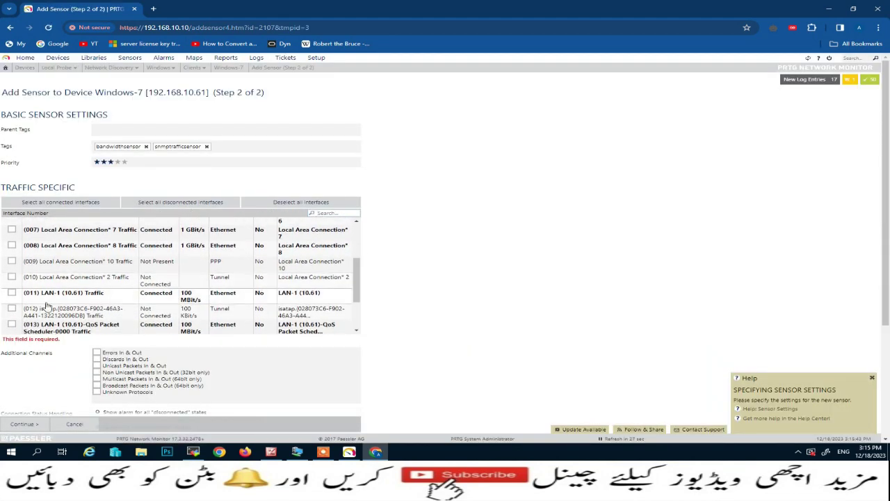
left_click(12, 293)
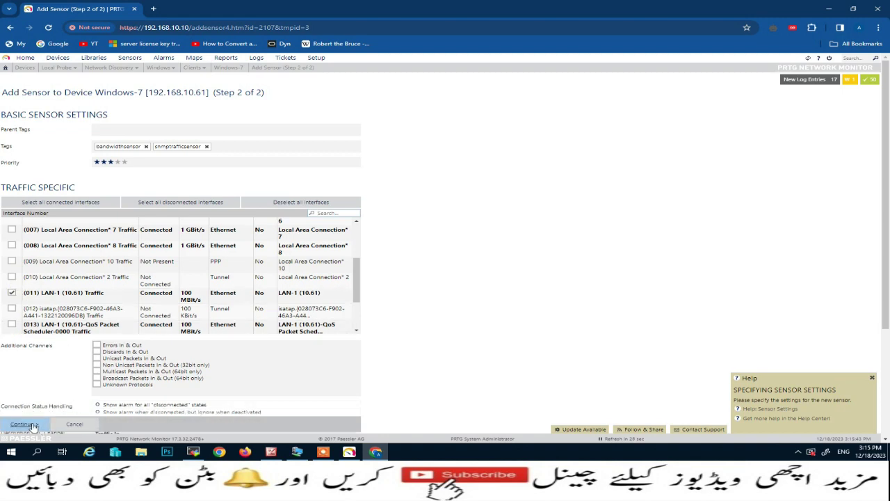
left_click(29, 424)
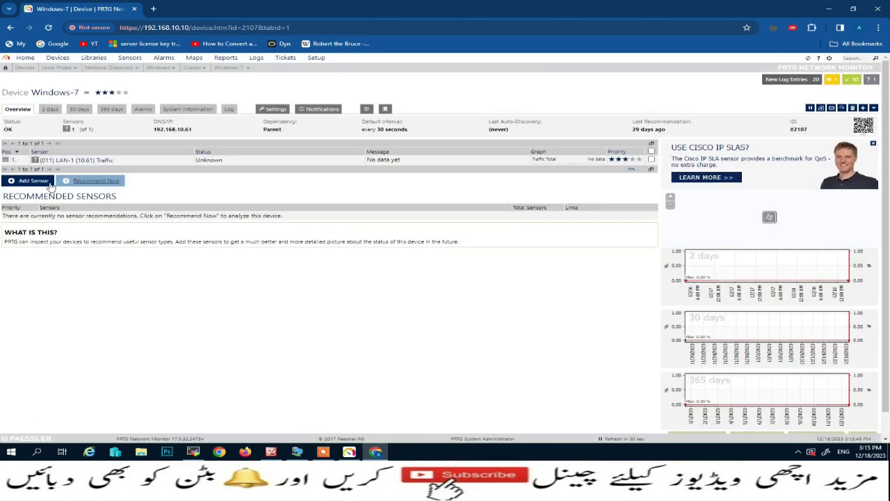
Add the SNMP CPU Load sensor to Windows-7 using the CPU Usage, Windows and SNMP filters.
left_click(33, 182)
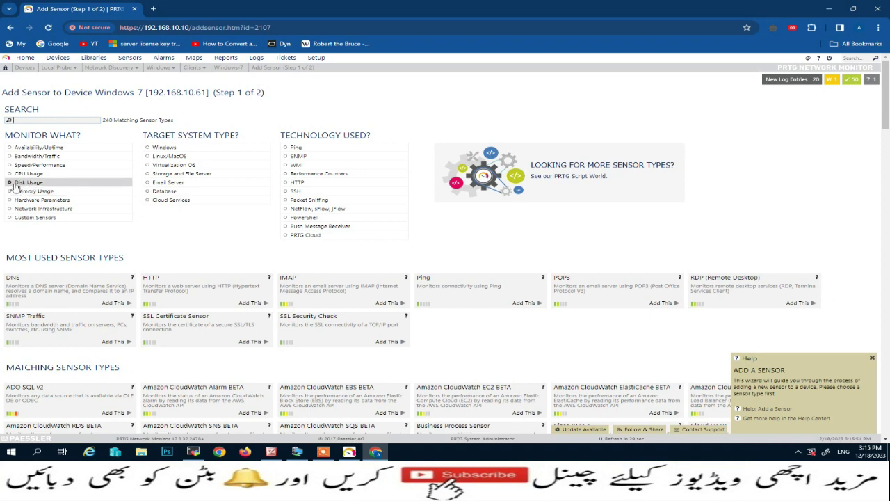
left_click(14, 183)
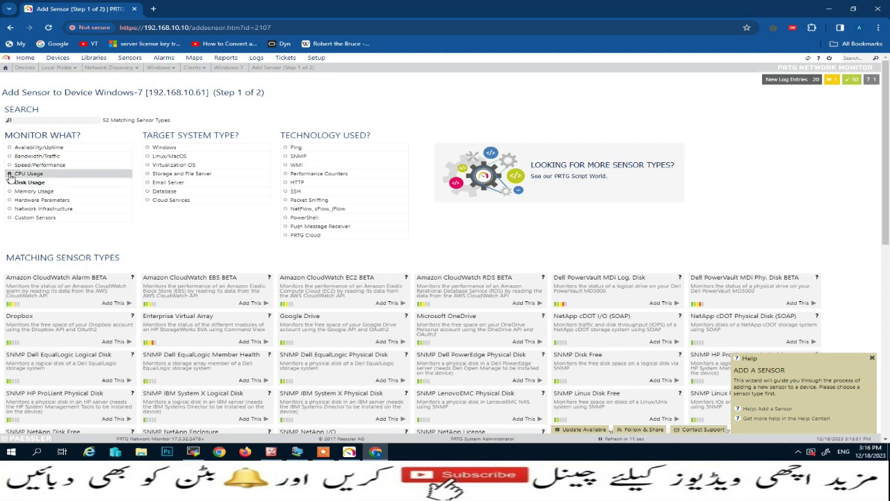
left_click(10, 175)
left_click(149, 148)
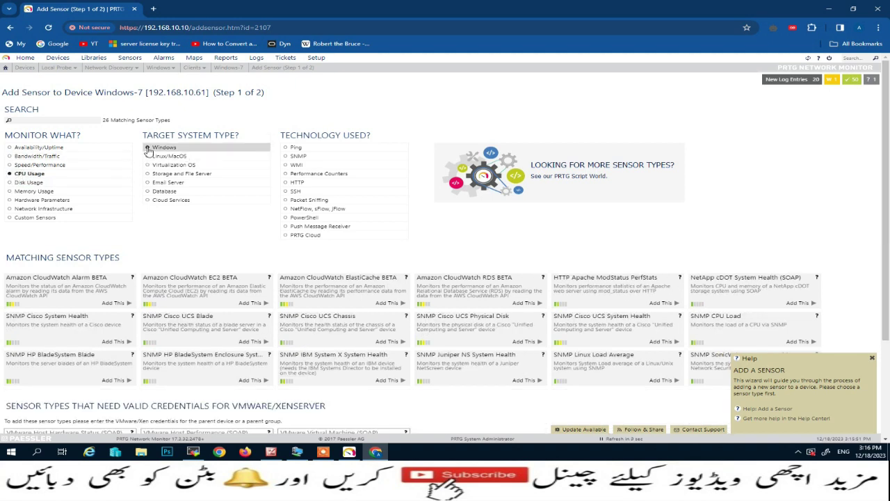
left_click(295, 155)
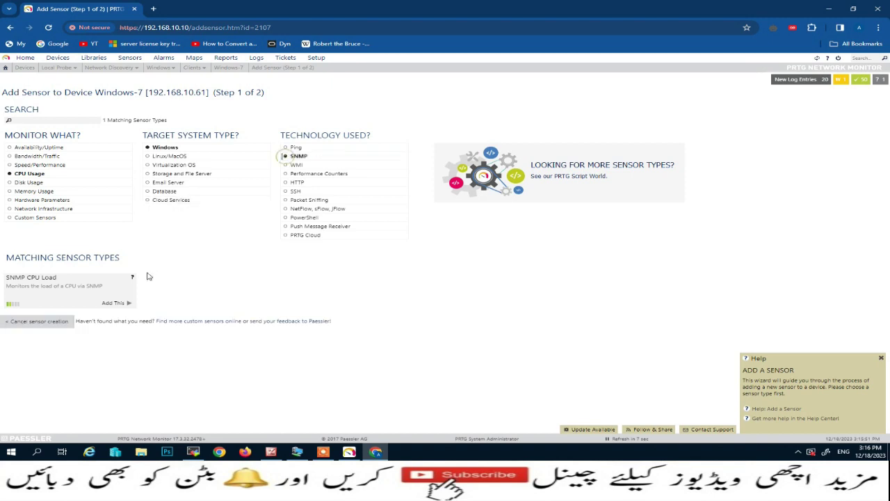
left_click(120, 302)
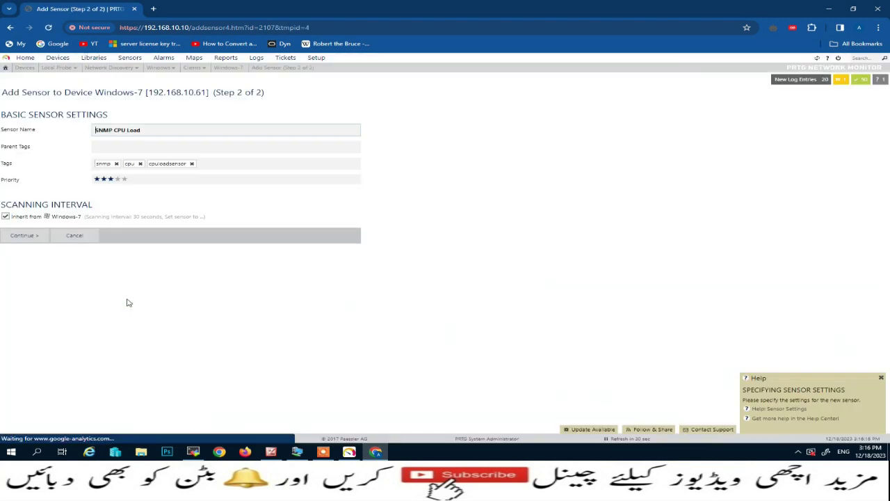
left_click(25, 236)
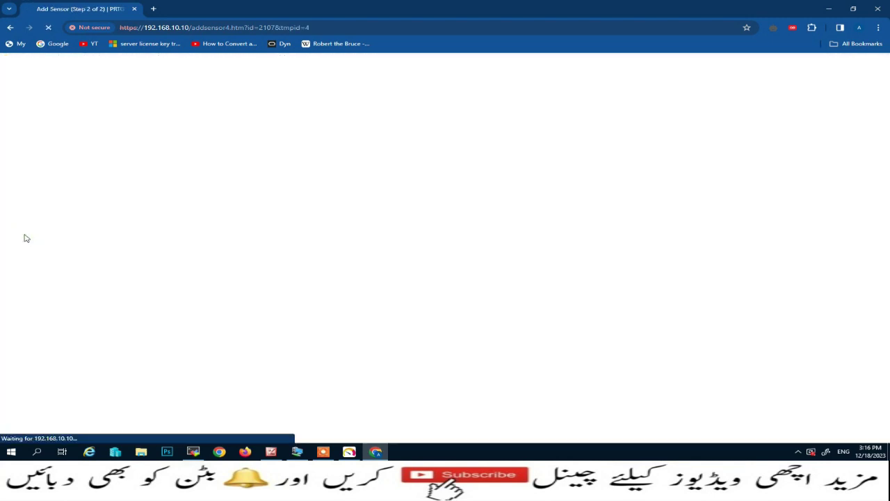
Add an SNMP Disk Free sensor to Windows-7 using the Disk Usage, Windows and SNMP filters.
left_click(29, 190)
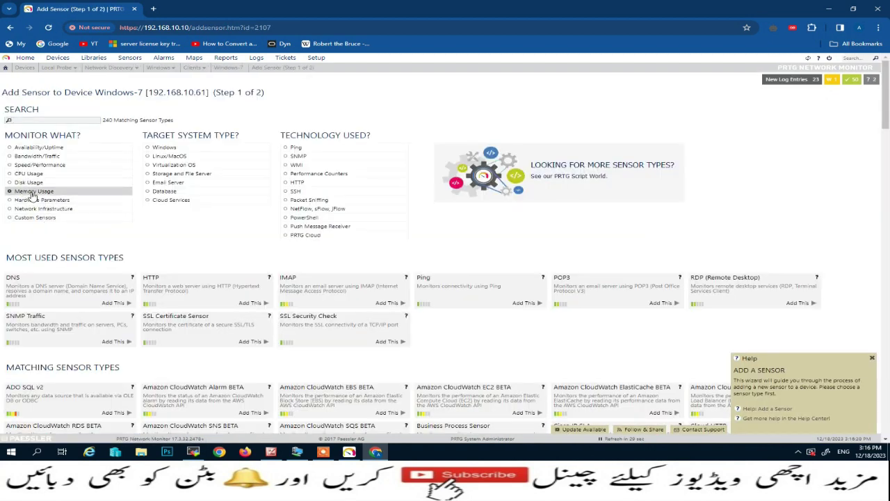
left_click(28, 182)
left_click(253, 149)
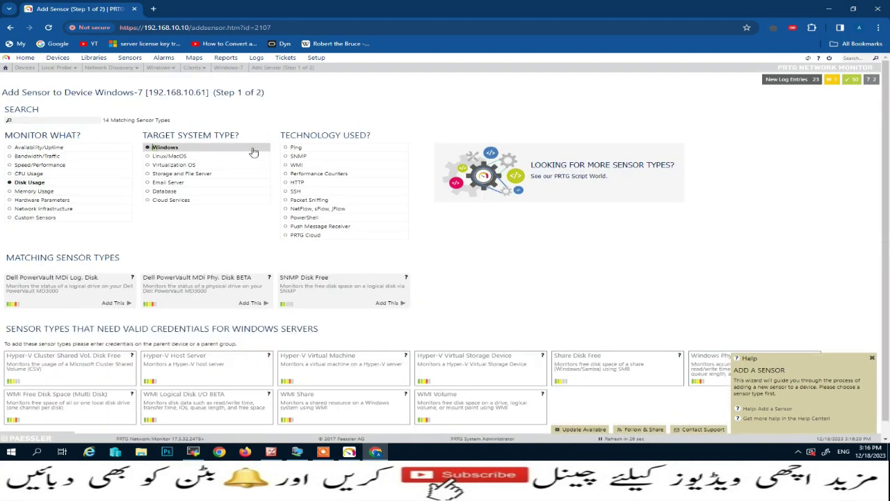
left_click(292, 156)
left_click(126, 304)
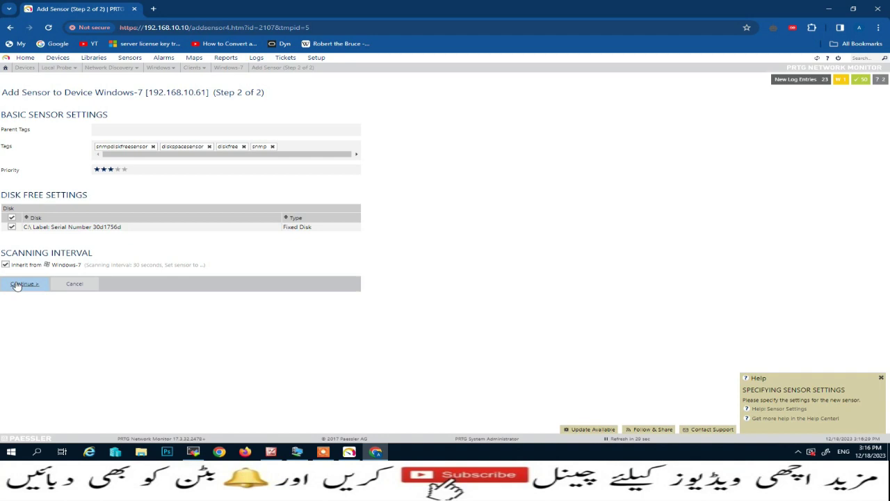
left_click(17, 285)
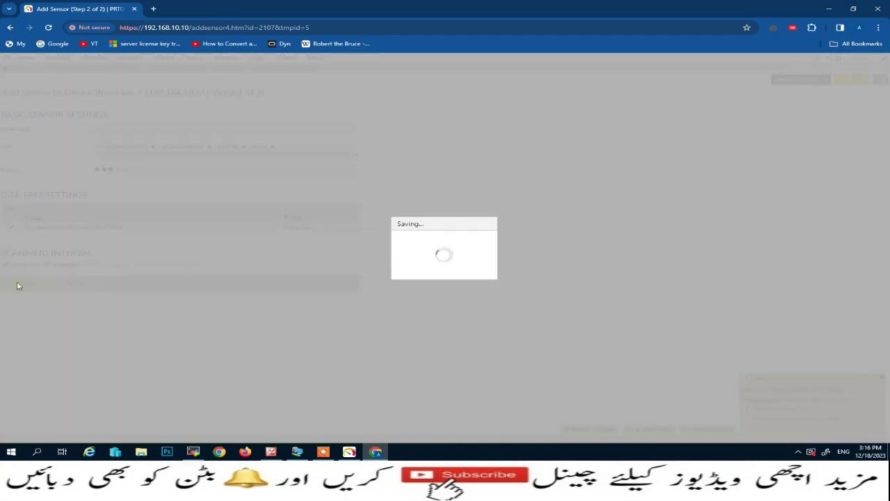
Add an SNMP Memory sensor to Windows-7 covering both physical and virtual memory.
left_click(21, 203)
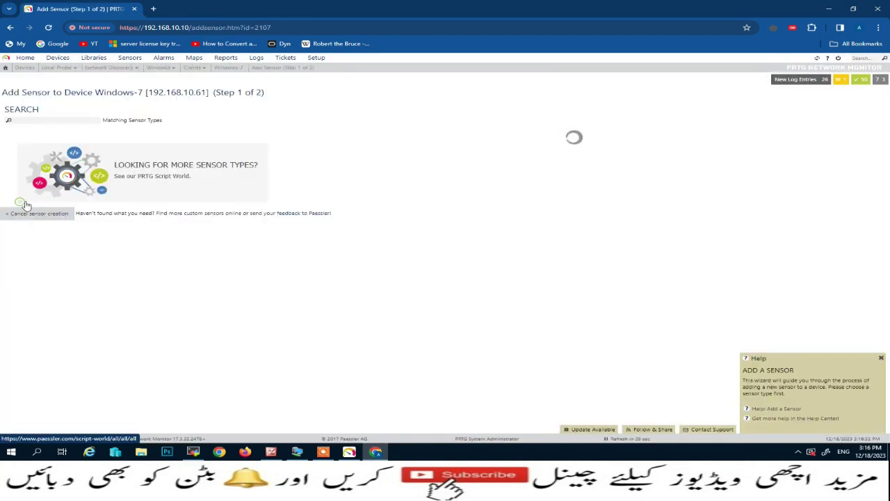
left_click(33, 191)
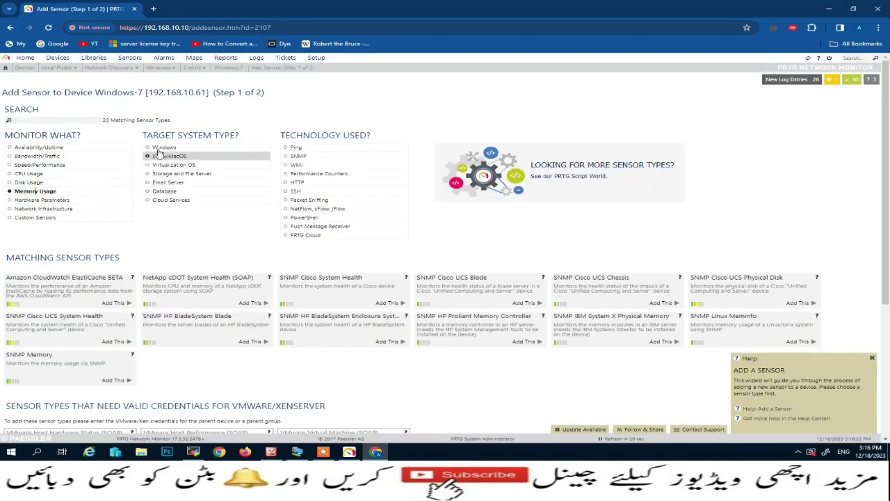
left_click(229, 148)
left_click(294, 157)
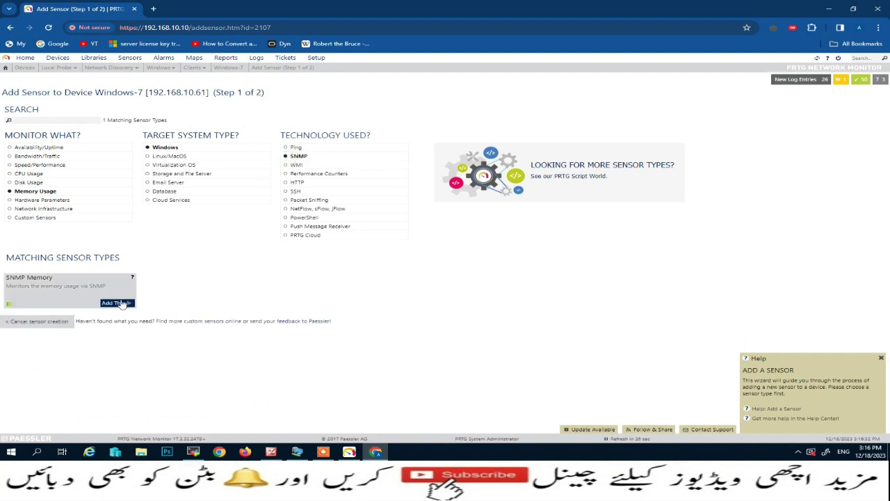
left_click(123, 302)
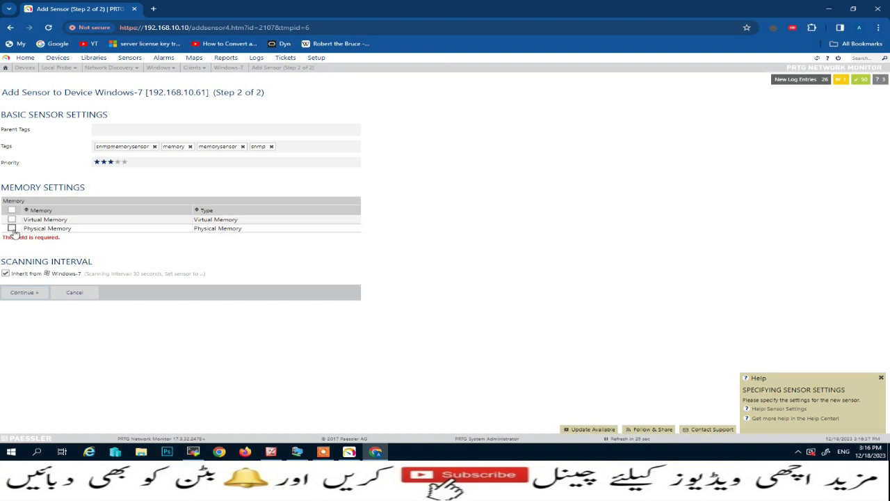
left_click(12, 220)
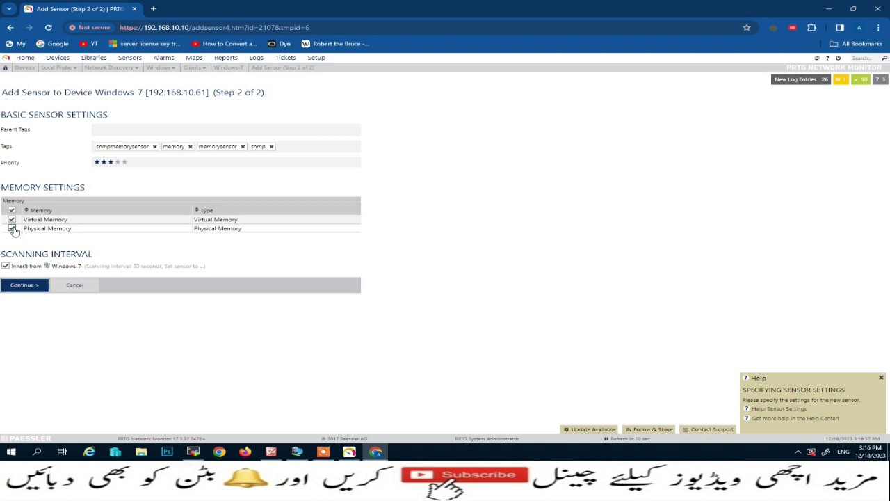
left_click(25, 286)
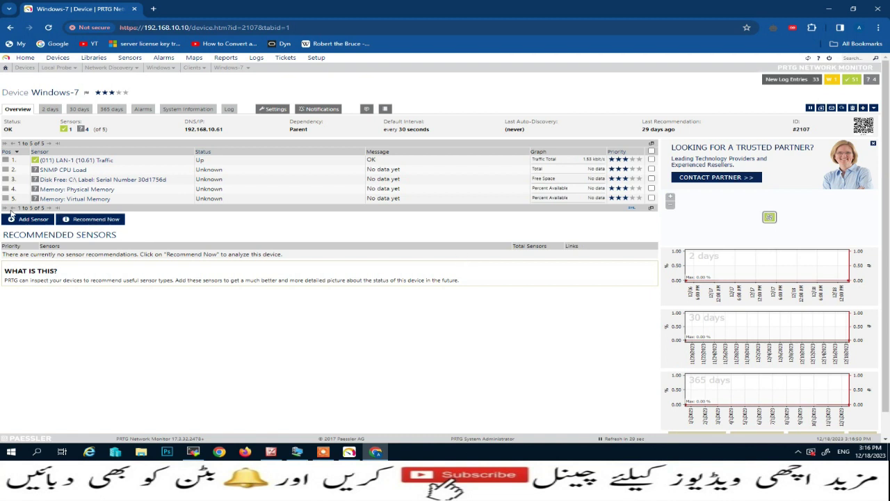
Raise the priority stars on all five Windows-7 sensors, giving LAN-1 Traffic five stars.
left_click(631, 159)
left_click(638, 200)
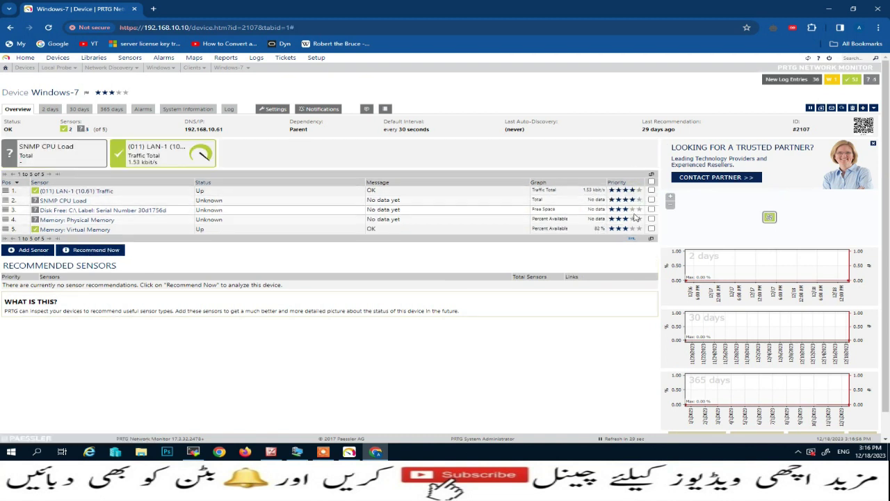
left_click(634, 210)
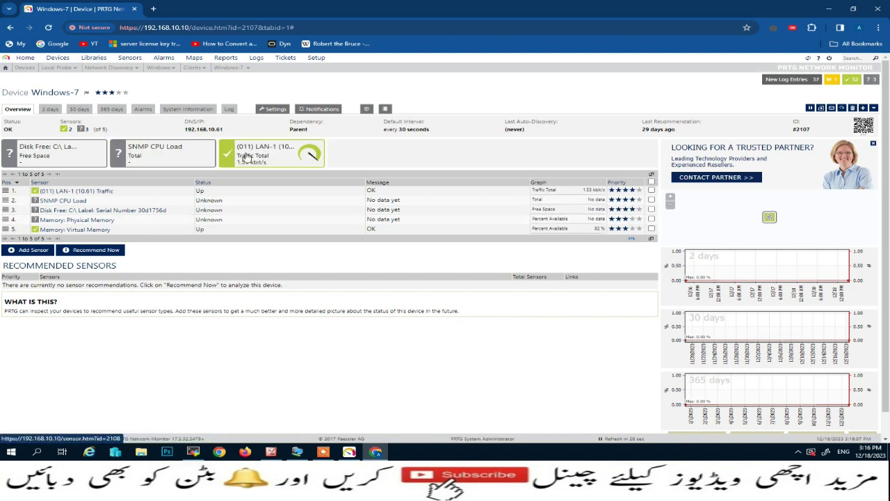
left_click(634, 219)
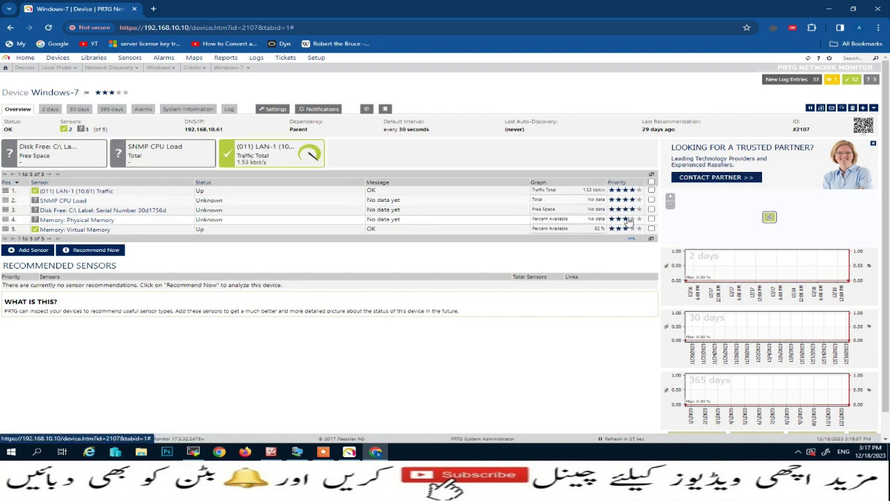
left_click(633, 229)
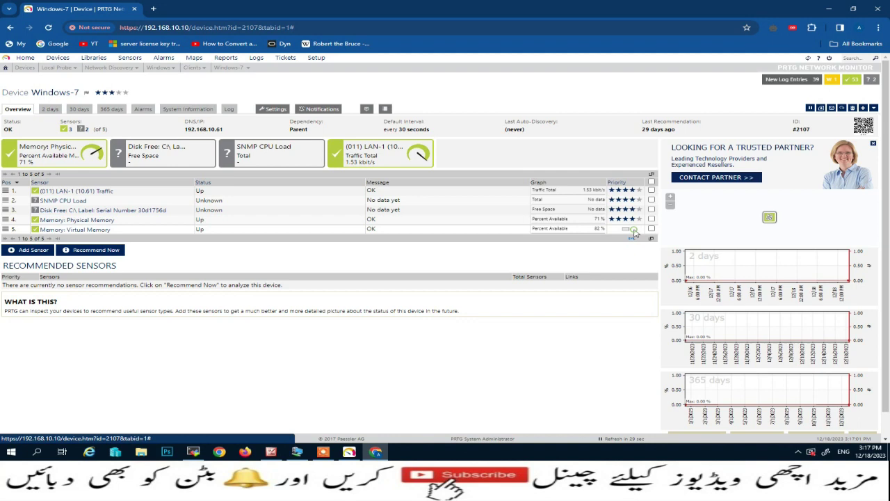
left_click(638, 190)
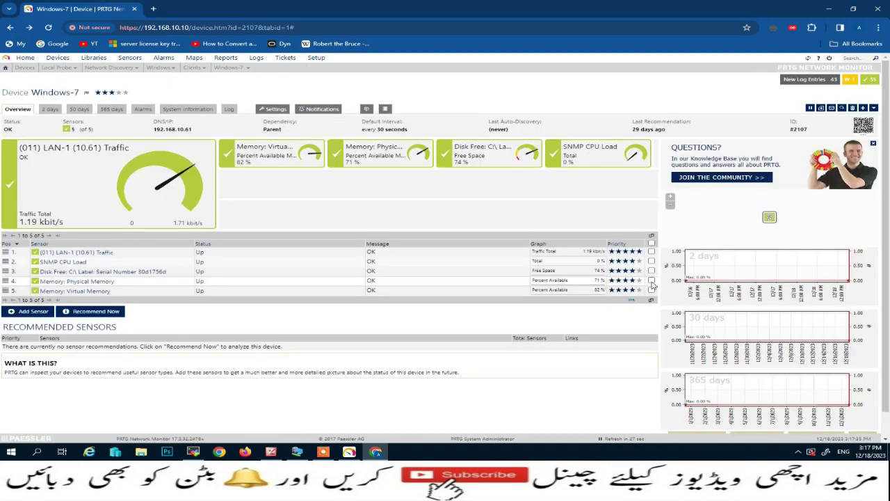
Delete the Memory: Physical Memory sensor from Windows-7, then switch to the Windows 10 VM window.
left_click(650, 281)
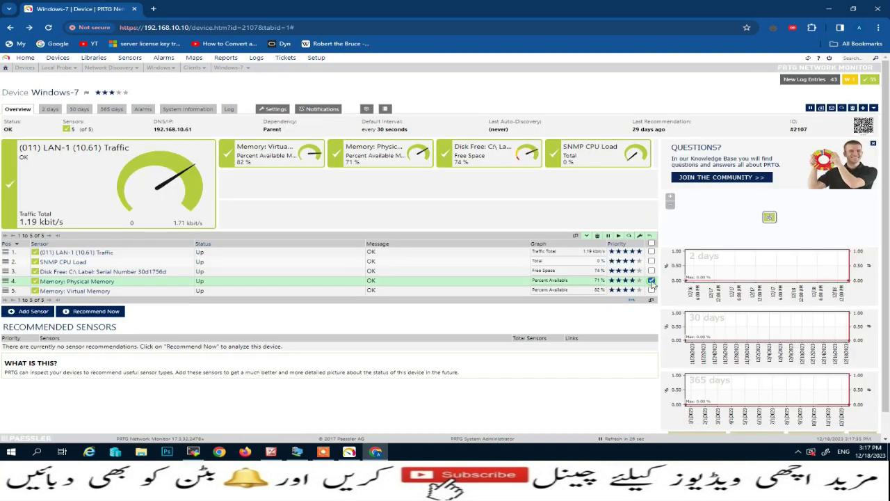
left_click(598, 236)
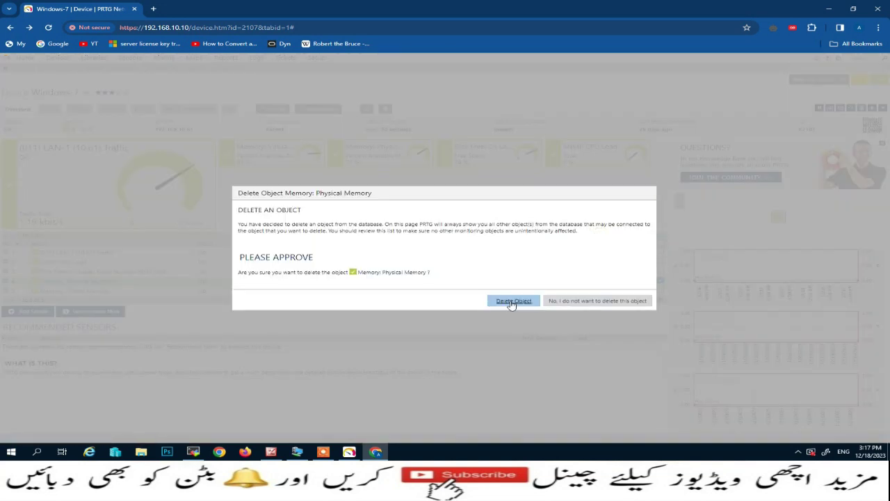
left_click(511, 300)
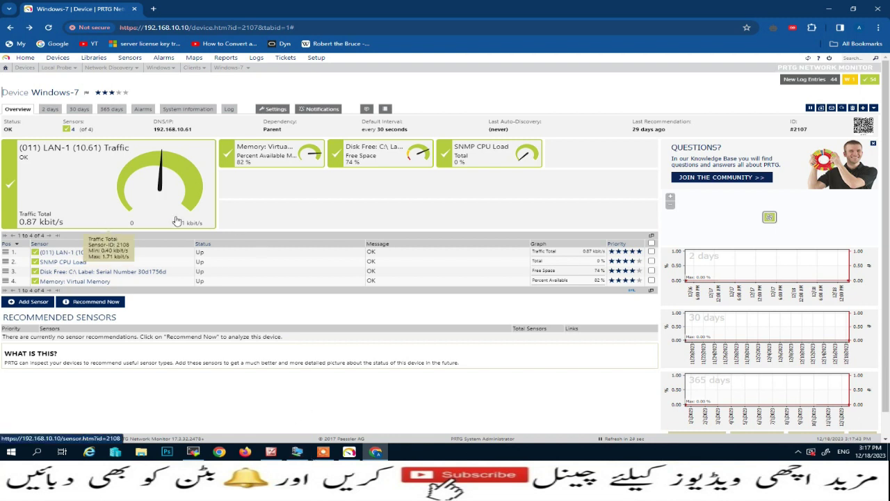
left_click(300, 453)
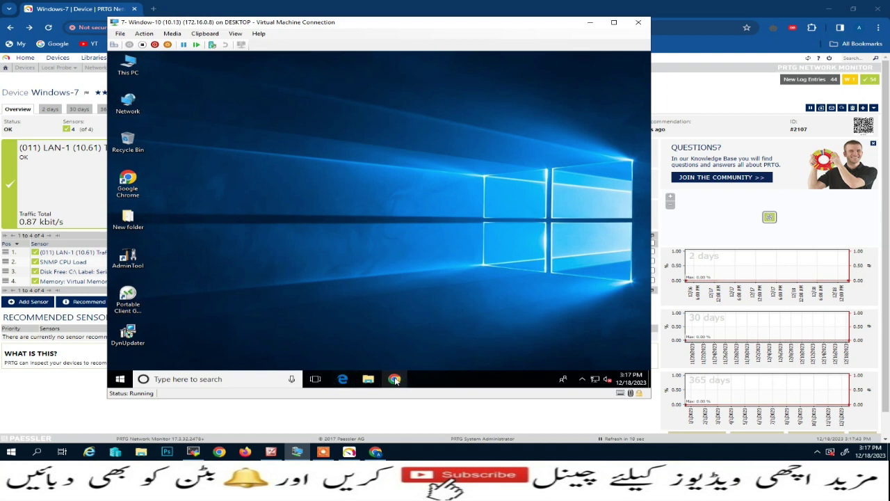
Launch Chrome on both the Windows 10 VM and the Windows 7 session, opening YouTube on Windows 10.
left_click(395, 379)
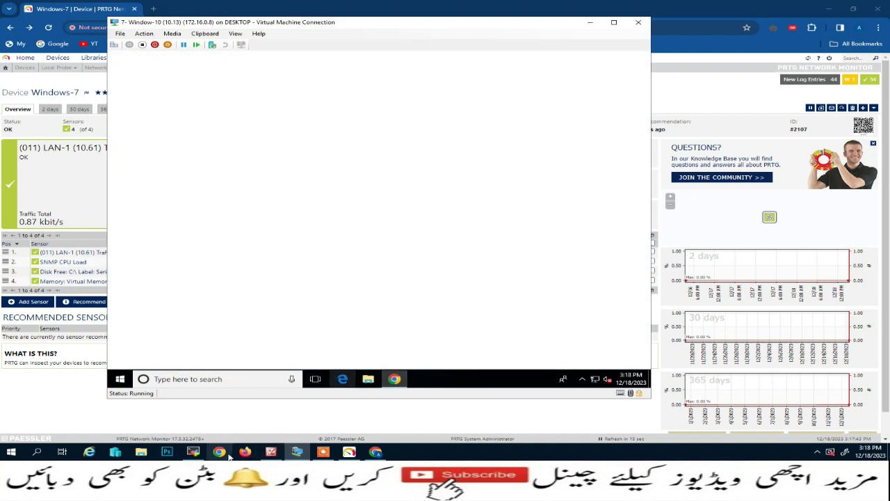
left_click(193, 452)
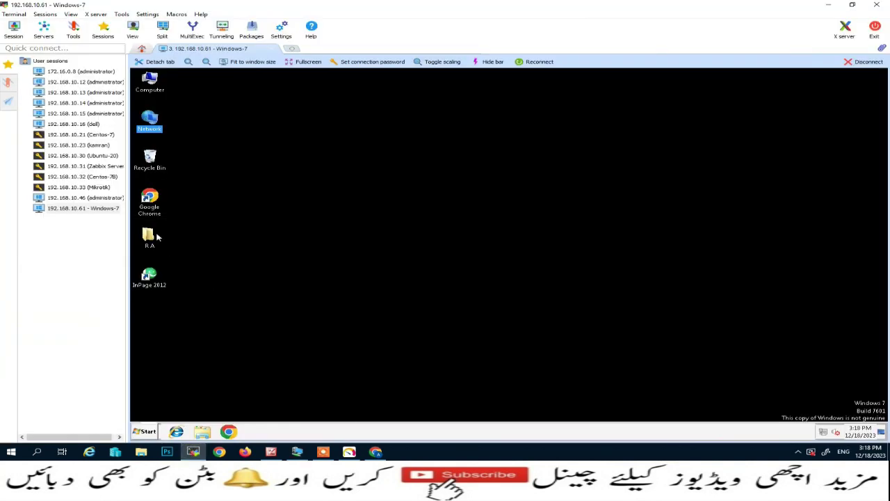
double_click(153, 205)
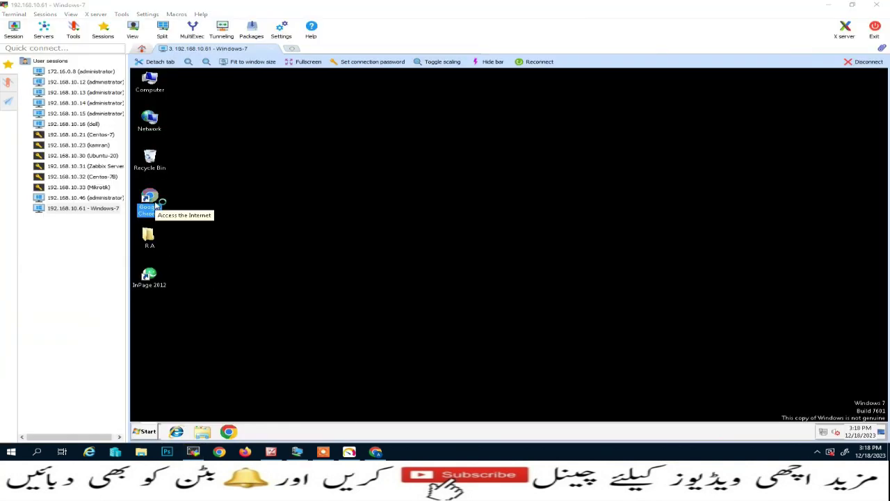
left_click(296, 452)
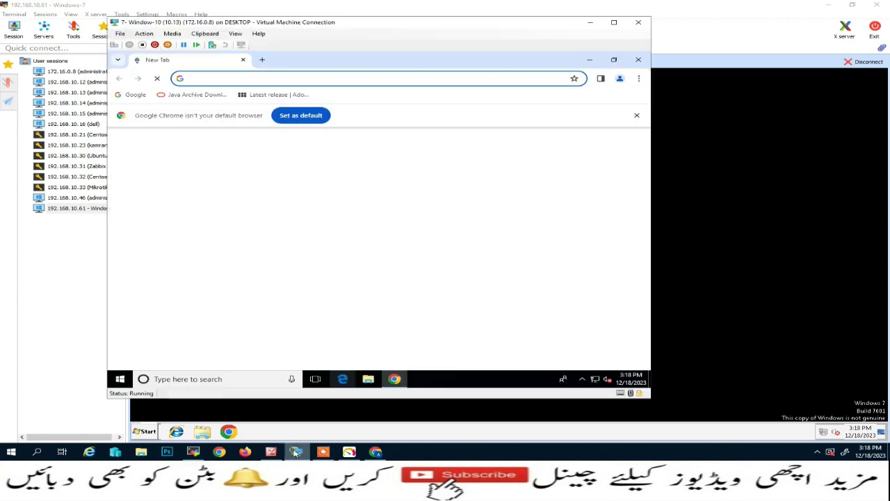
left_click(300, 114)
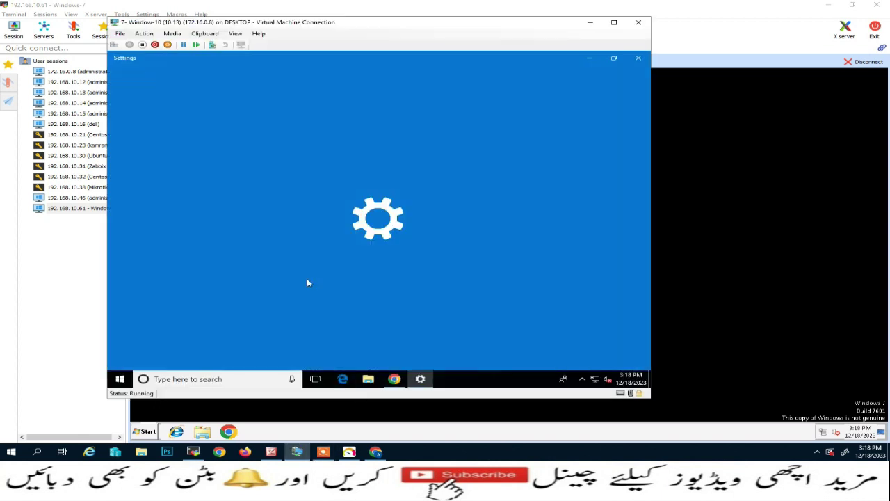
left_click(638, 58)
left_click(287, 280)
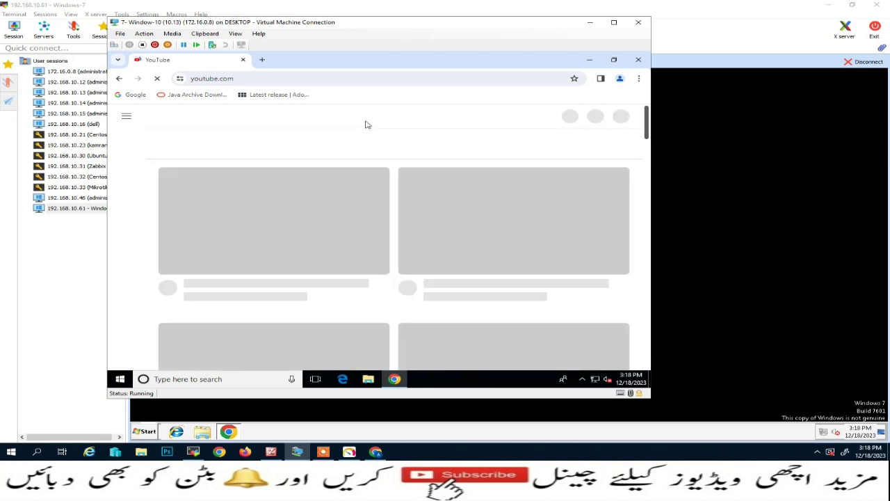
Search YouTube for 'sports4all', open the Sports4All channel and play its first video.
left_click(330, 118)
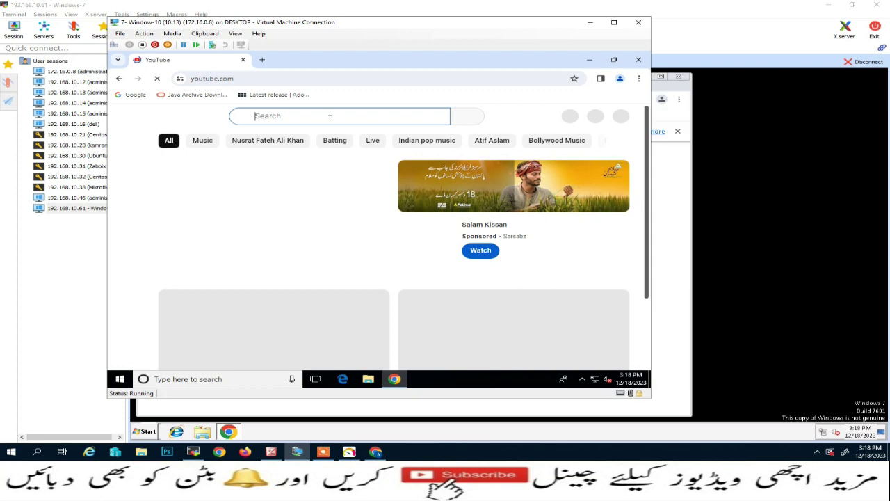
type("sports4all")
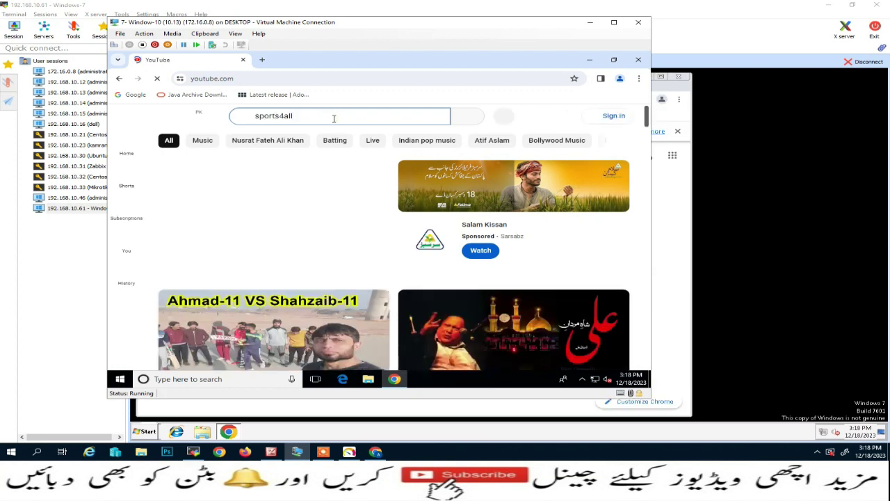
key("Return")
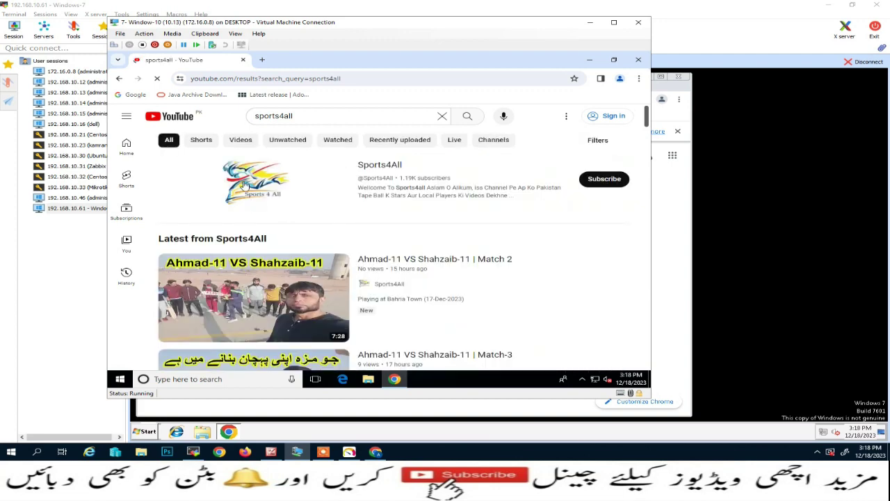
left_click(244, 185)
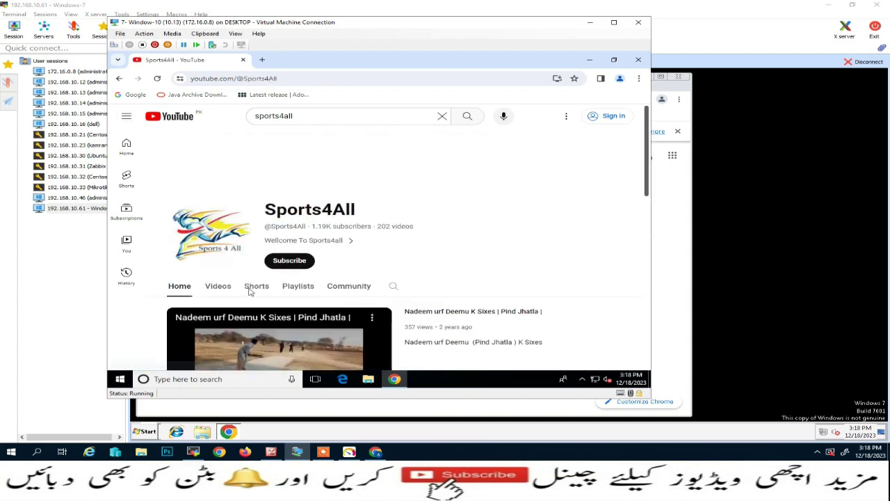
scroll(249, 285, "down", 5)
left_click(246, 260)
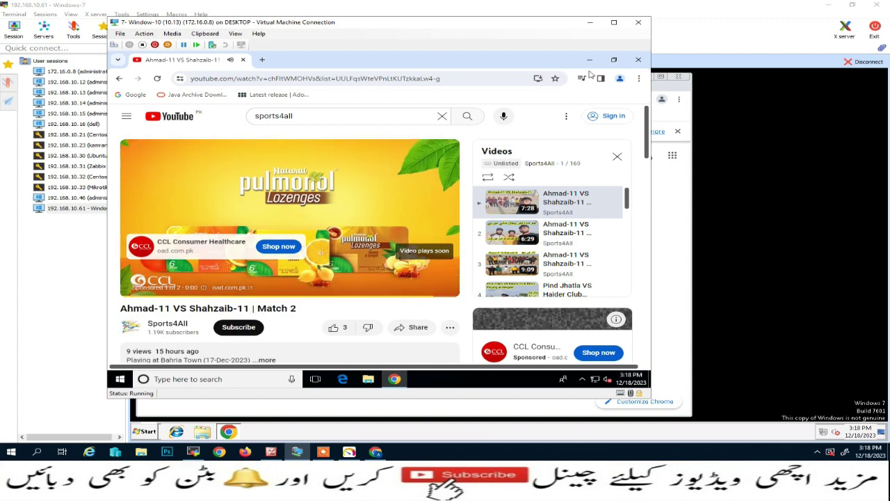
In the Windows 7 session's Chrome, open YouTube and search for 'sports4all'.
left_click(590, 23)
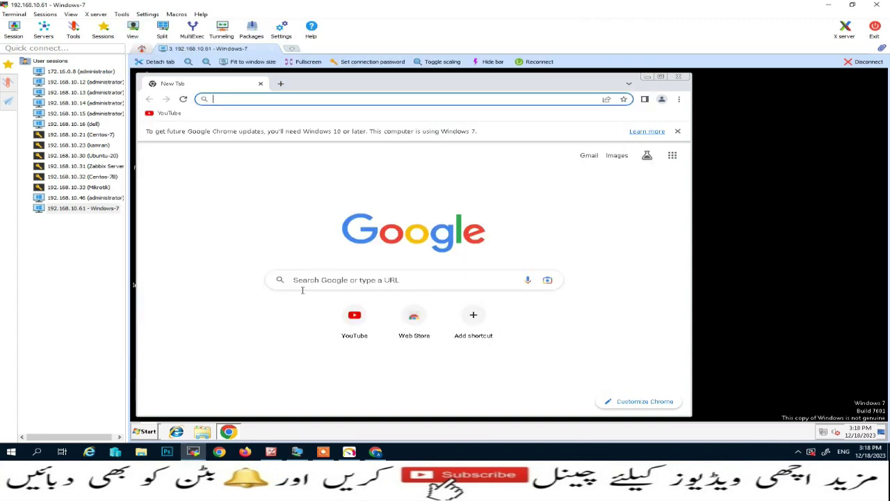
left_click(154, 113)
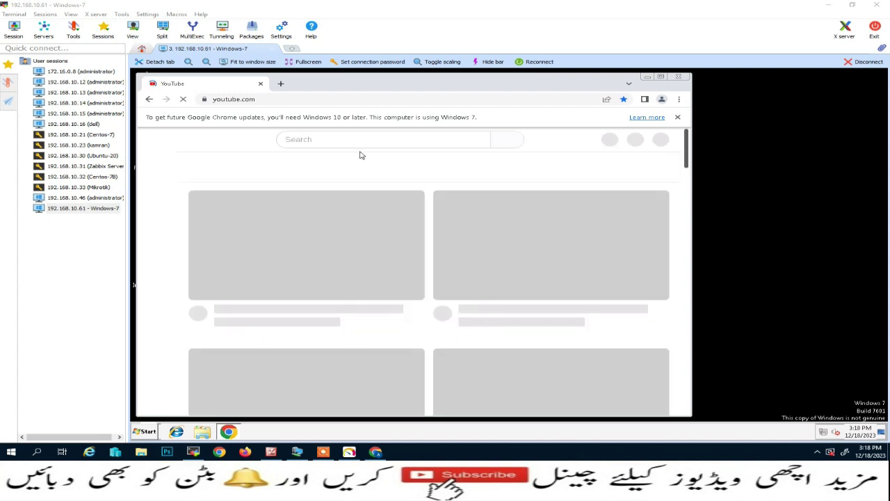
left_click(329, 137)
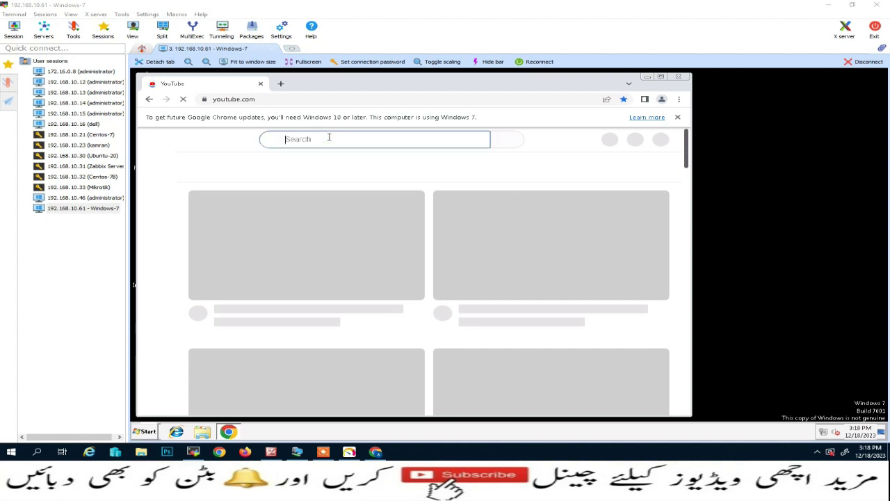
type("sp")
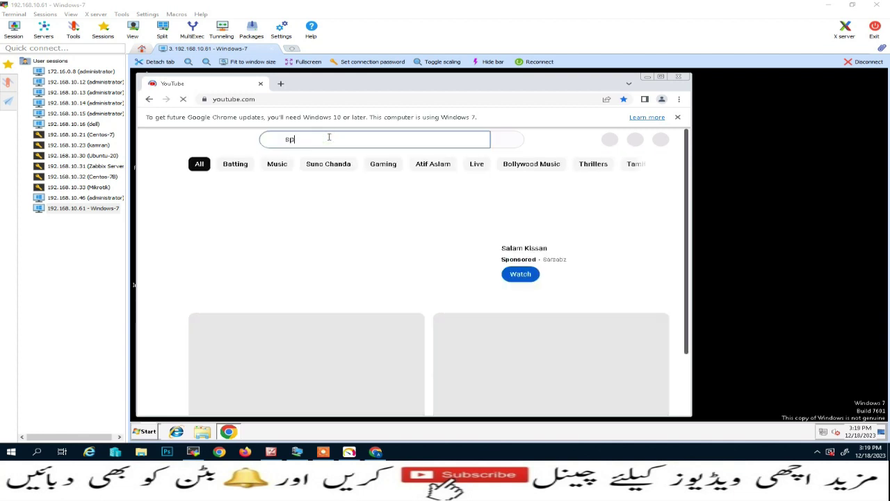
type("orts4all")
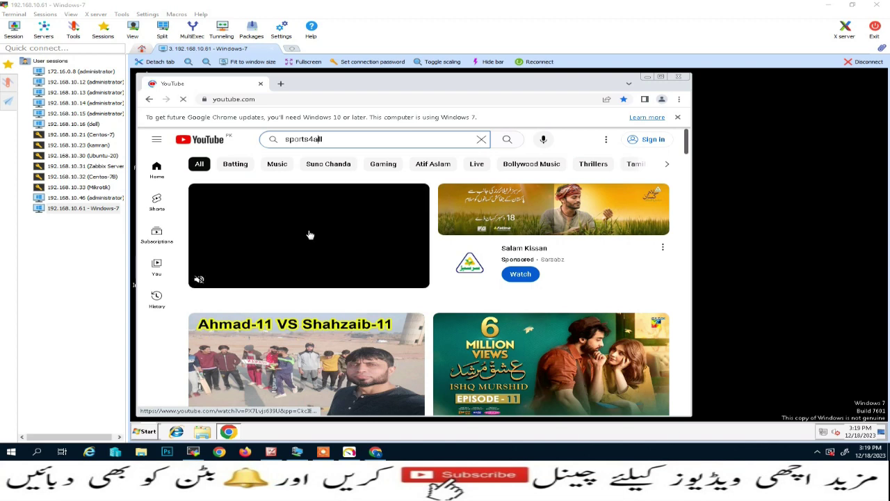
left_click(510, 140)
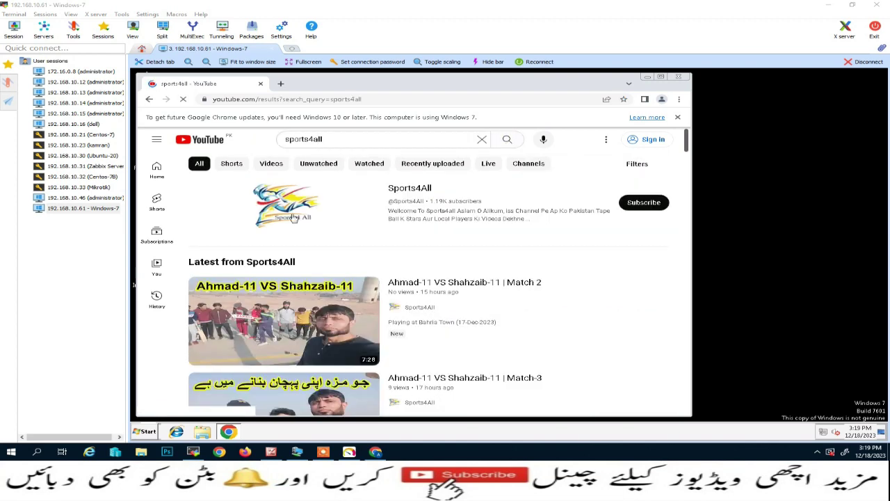
Play all of the Sports4All channel's videos, then return to the PRTG Windows-7 page.
left_click(286, 202)
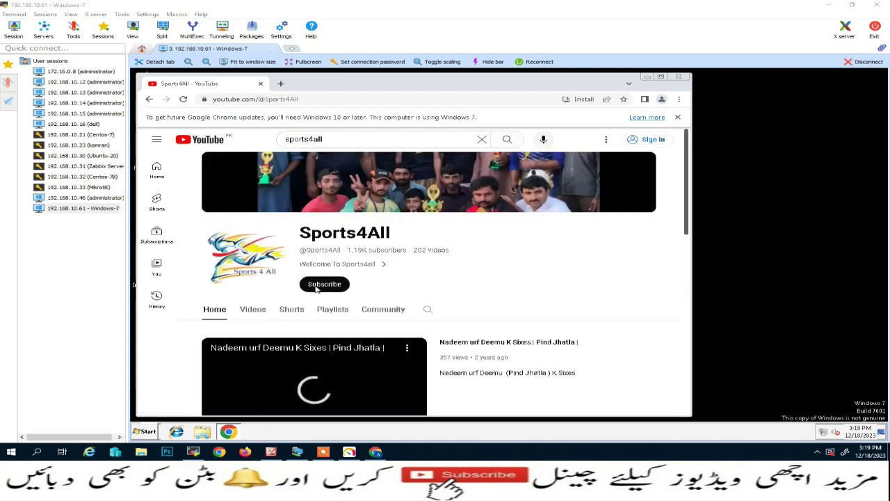
scroll(281, 292, "down", 3)
left_click(282, 292)
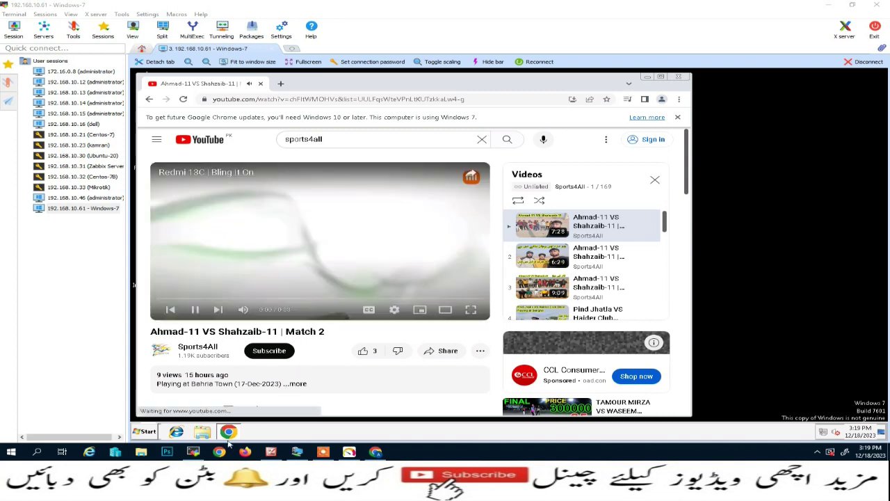
left_click(376, 452)
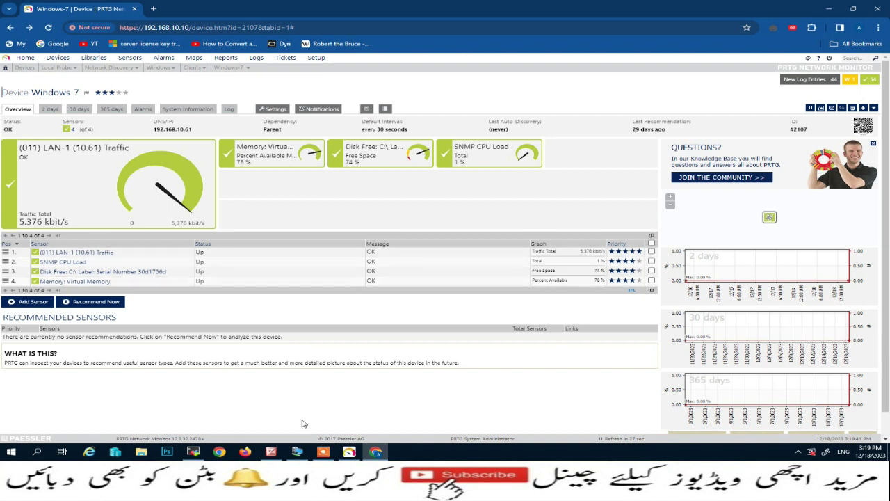
Go to Devices and open the Windows-10 device under Clients.
left_click(54, 59)
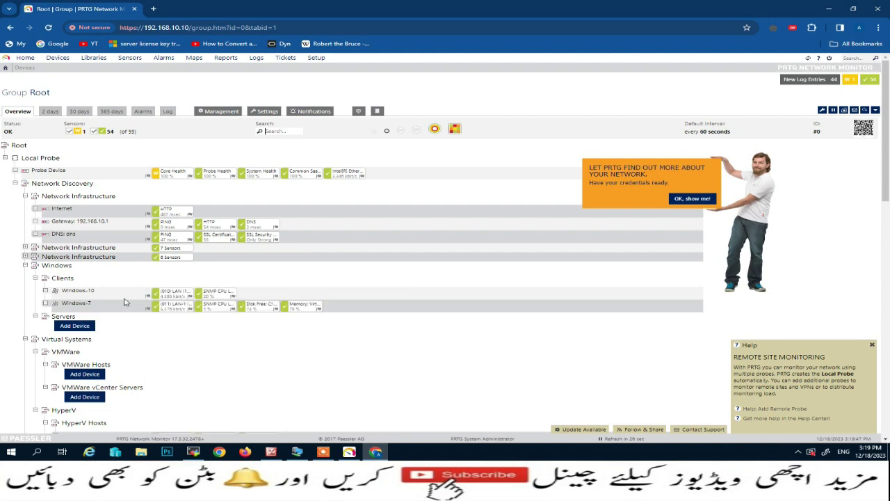
left_click(89, 291)
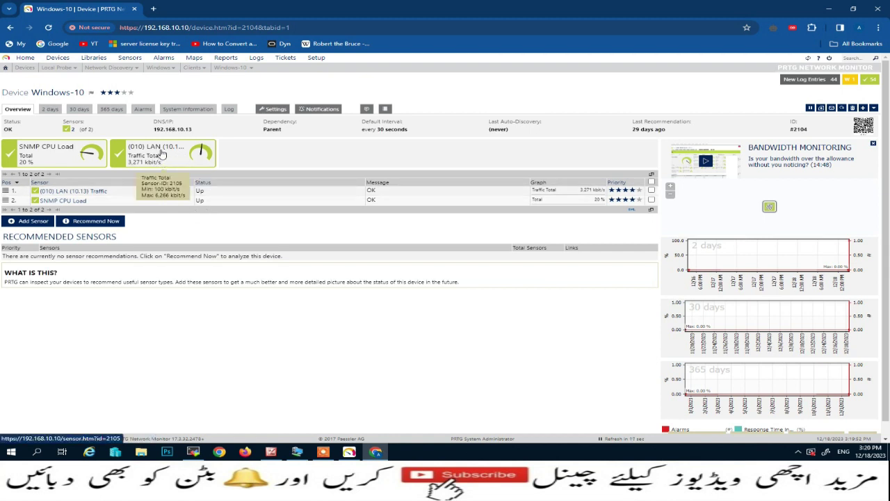
Show the (010) LAN (10.13) Traffic sensor's Live Data, toggling Traffic Total, In and Out off and on.
left_click(162, 153)
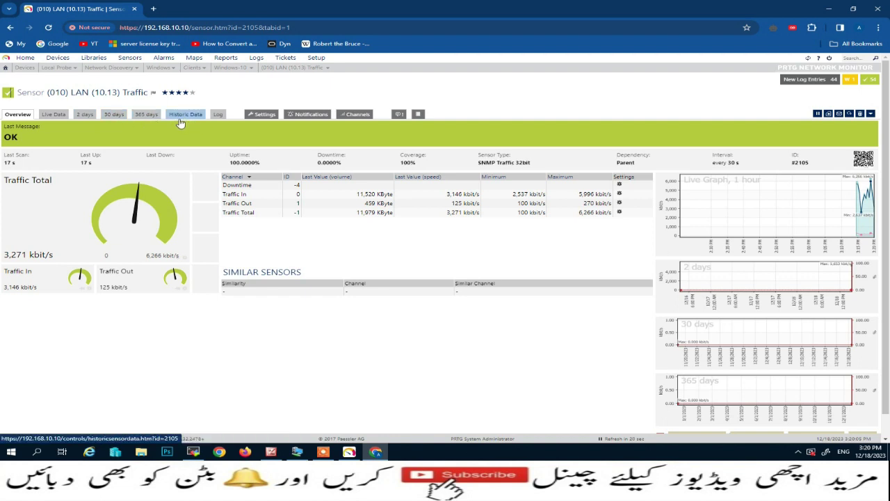
left_click(56, 115)
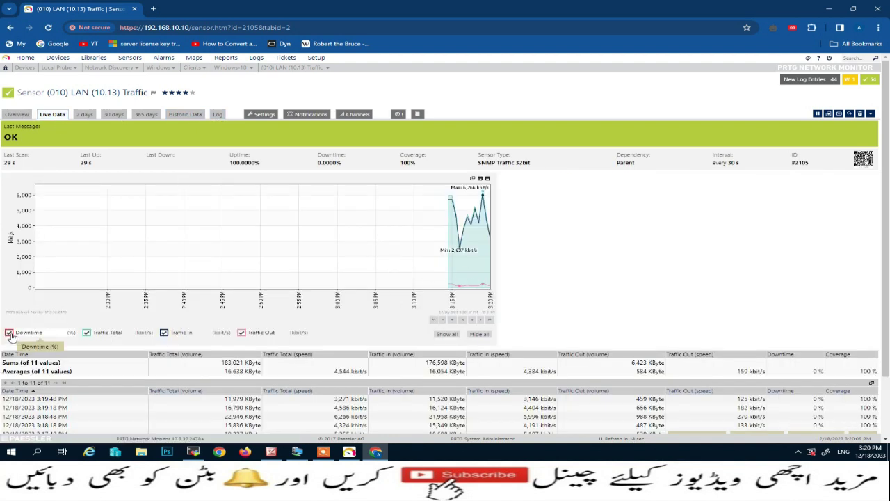
left_click(87, 333)
left_click(87, 333)
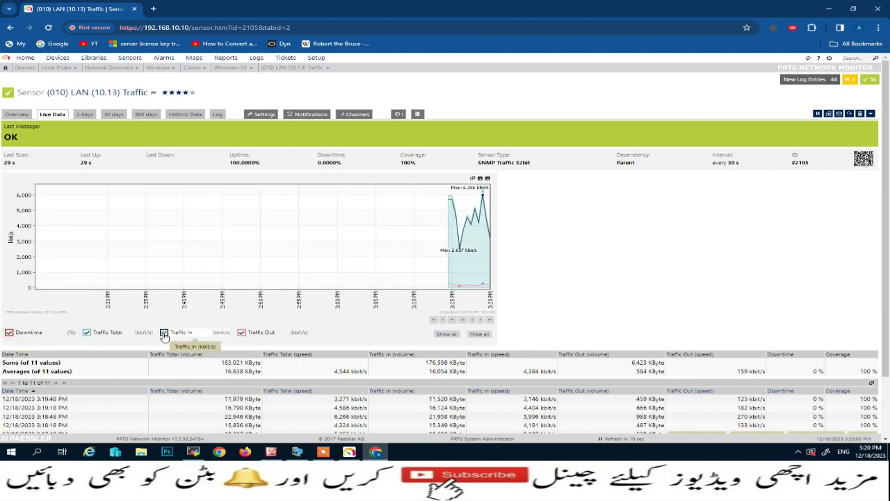
left_click(164, 333)
left_click(164, 334)
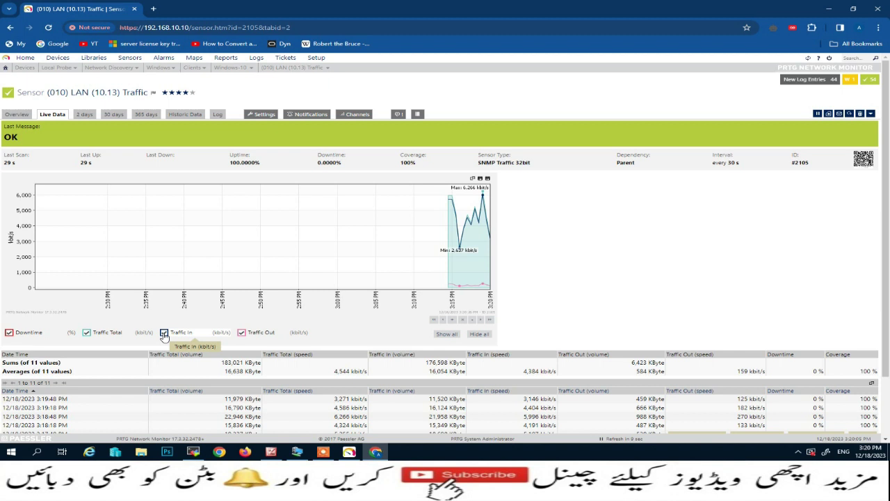
left_click(240, 335)
left_click(241, 335)
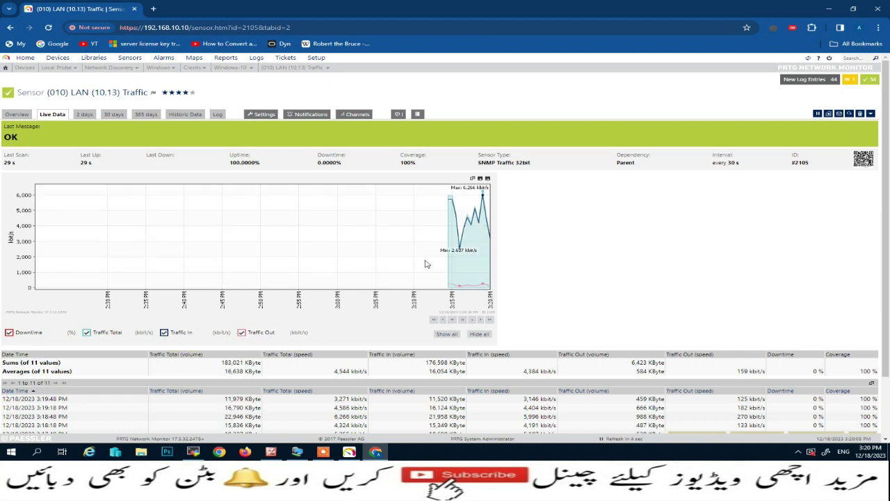
Run a 1 Day Historic Data report for the (010) LAN sensor starting at 15:00.
left_click(185, 117)
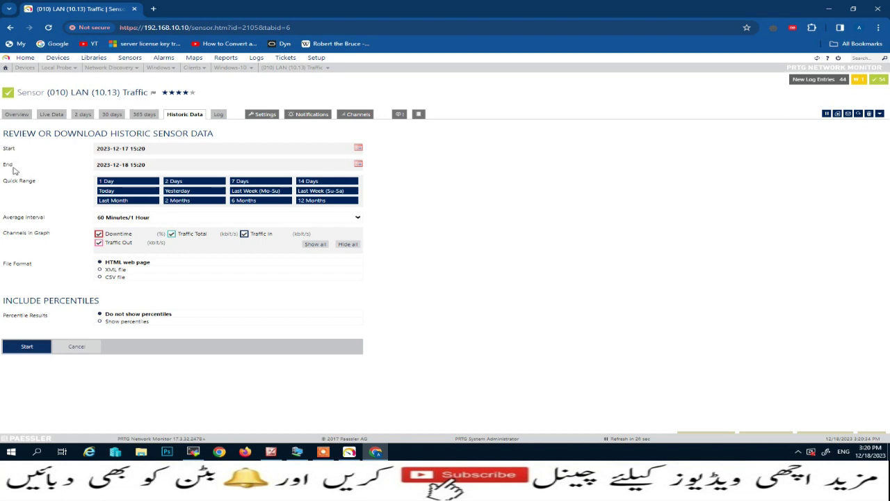
left_click(358, 149)
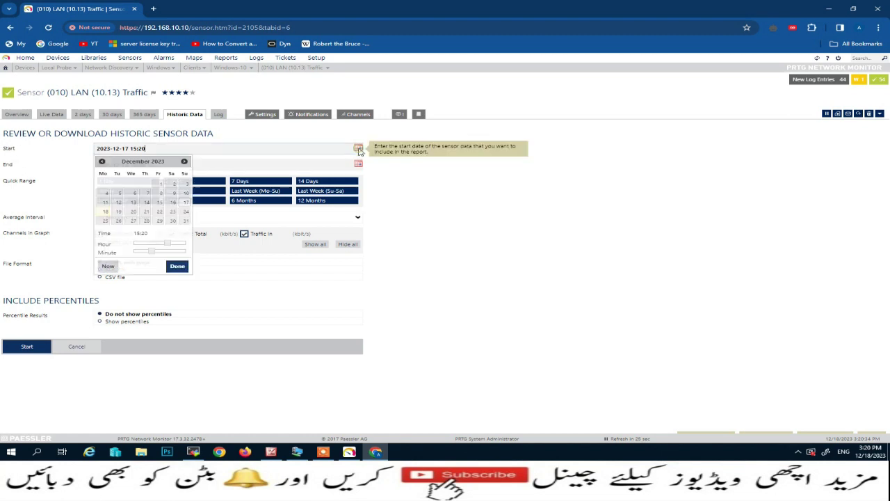
left_click_drag(152, 253, 121, 255)
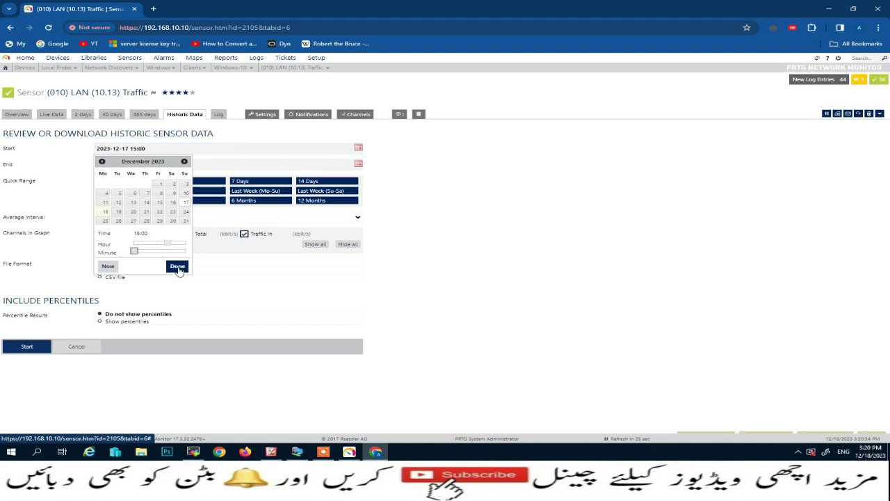
left_click(177, 267)
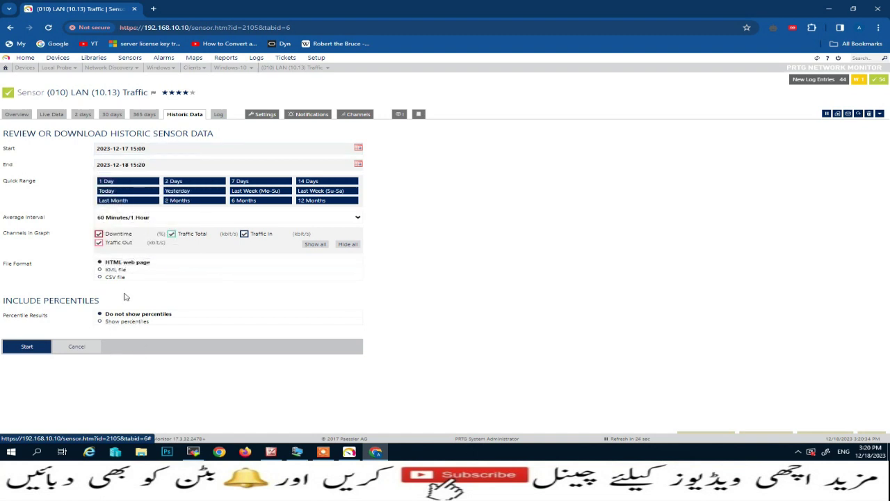
left_click(115, 182)
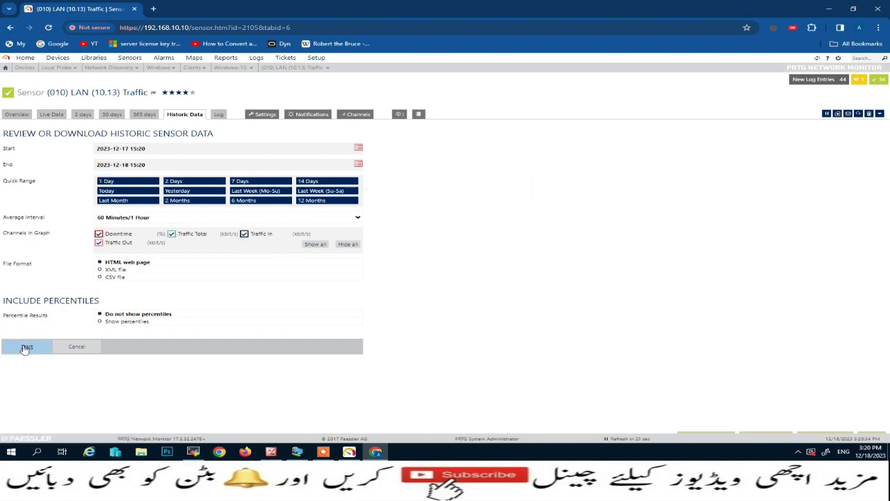
left_click(25, 348)
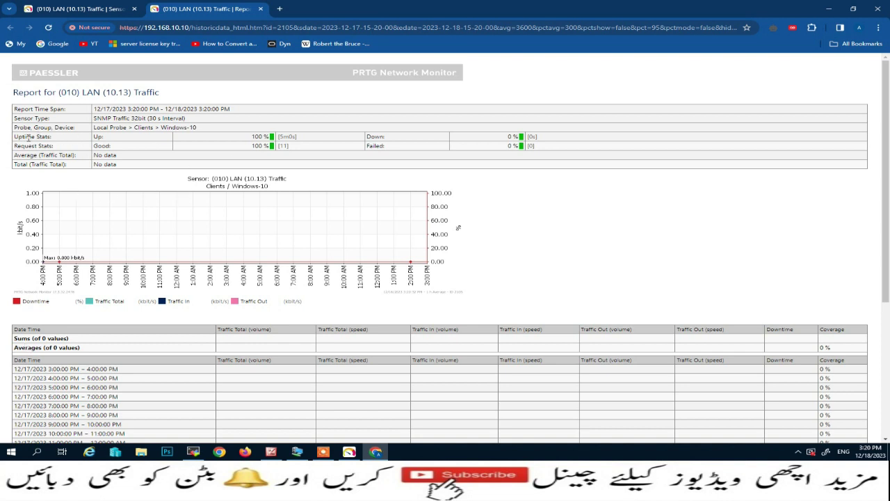
left_click_drag(15, 137, 529, 139)
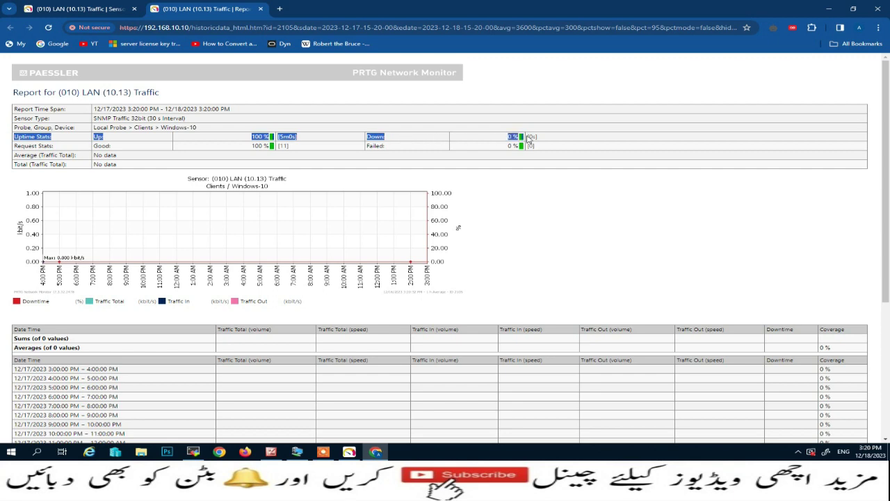
scroll(496, 338, "down", 3)
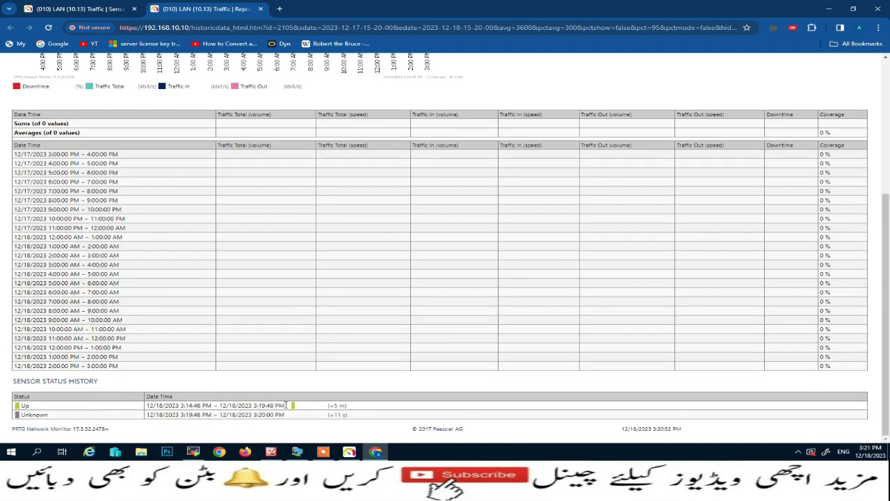
left_click_drag(285, 405, 296, 408)
left_click_drag(351, 406, 254, 405)
left_click(417, 370)
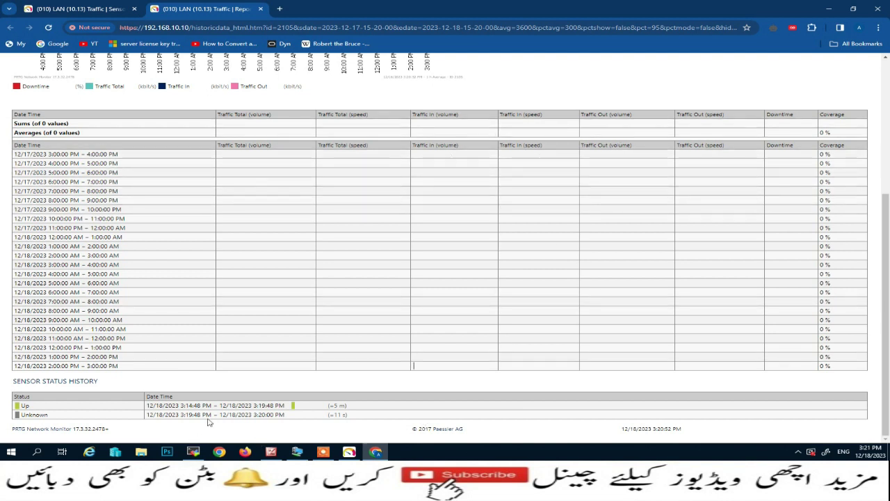
Open the Historic Data form of the Windows-7 LAN-1 (10.61) Traffic sensor.
left_click(76, 8)
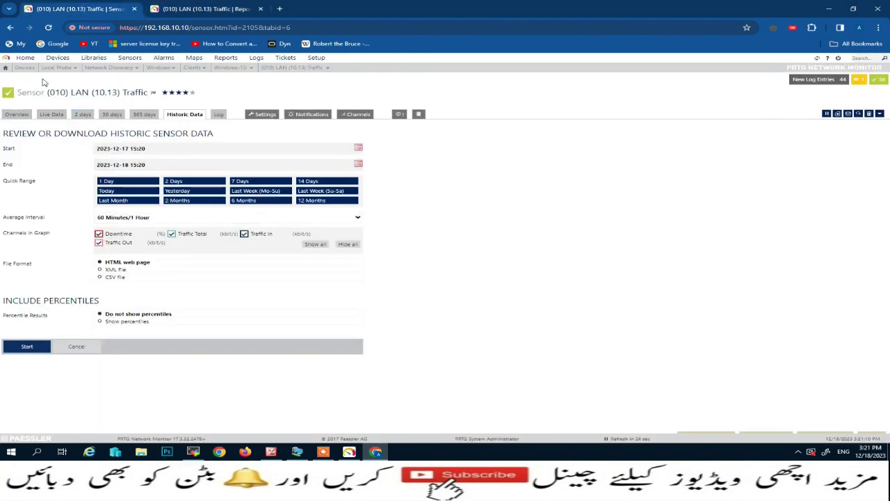
left_click(58, 57)
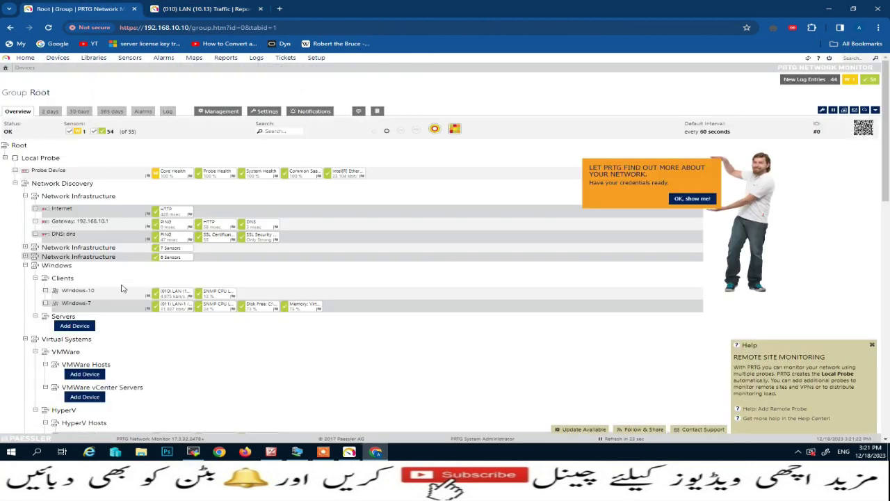
left_click(82, 302)
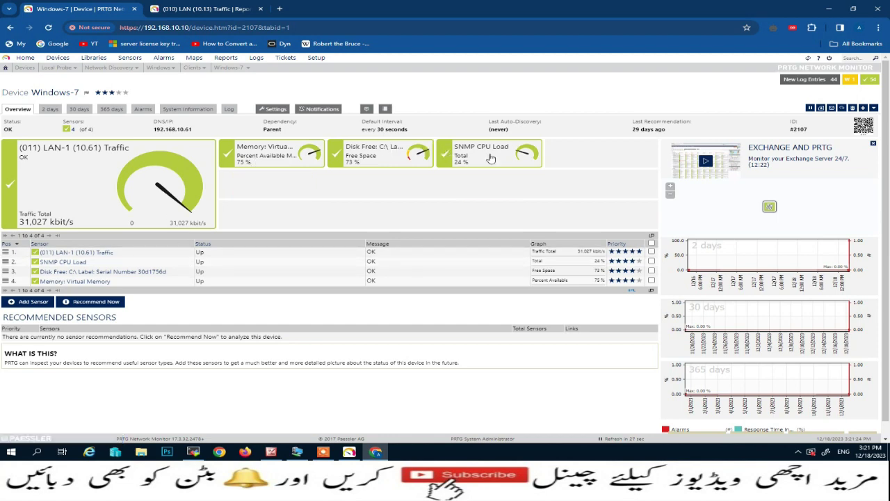
mouse_move(490, 159)
left_click(117, 185)
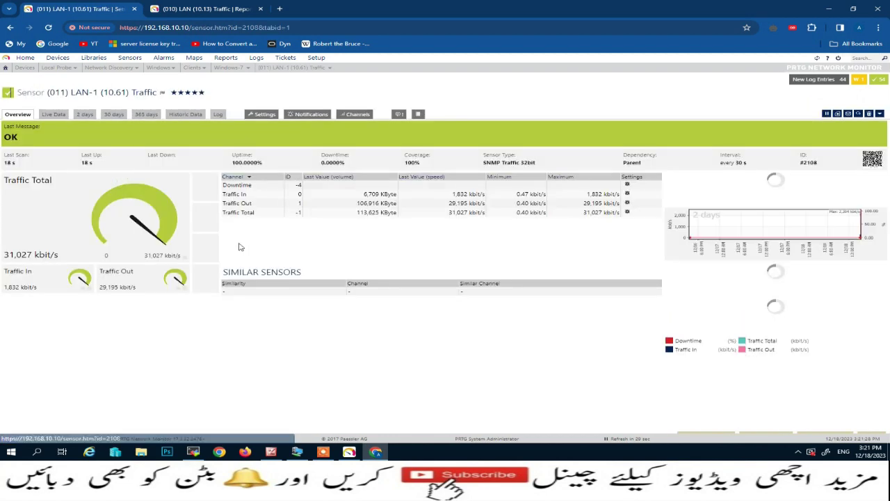
left_click(185, 114)
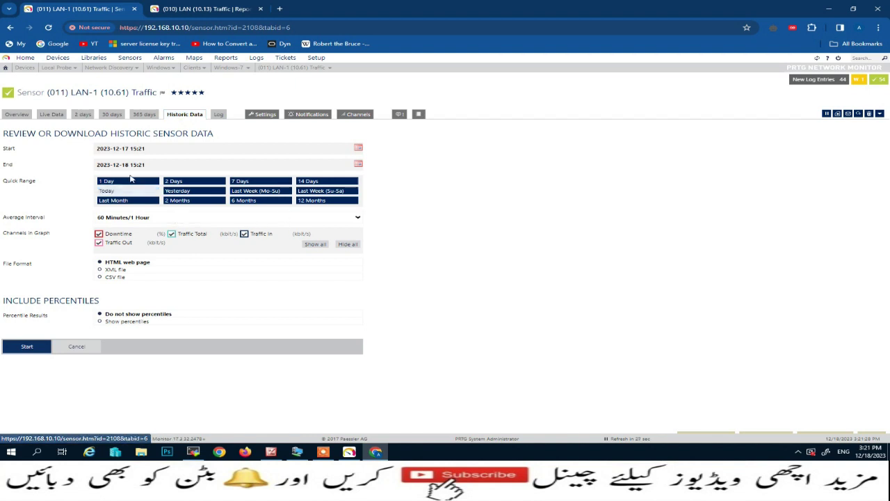
left_click(358, 148)
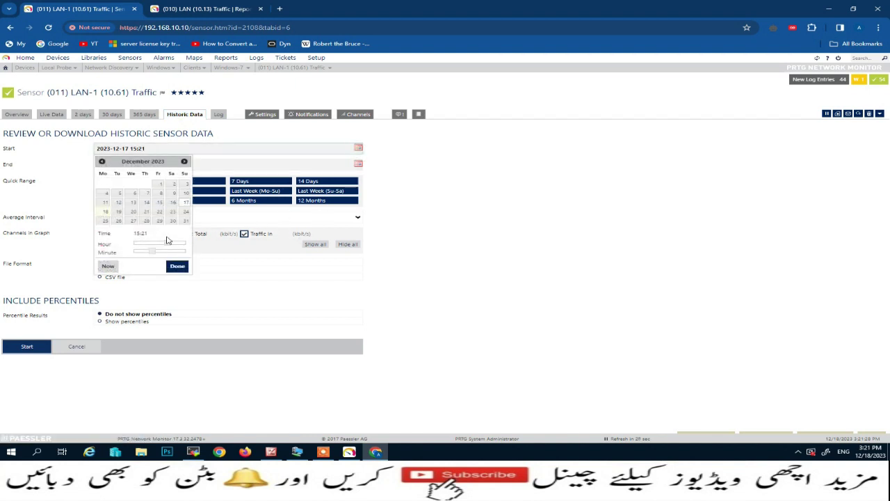
left_click_drag(153, 253, 134, 252)
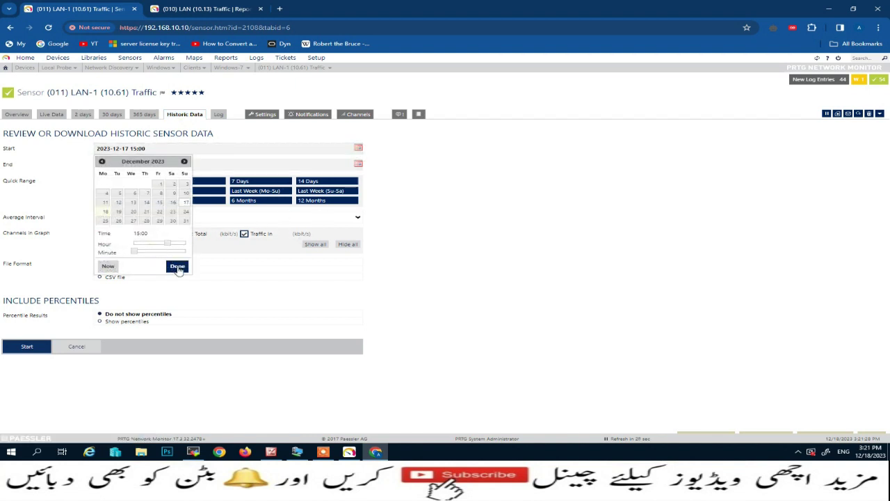
left_click(176, 265)
left_click(115, 181)
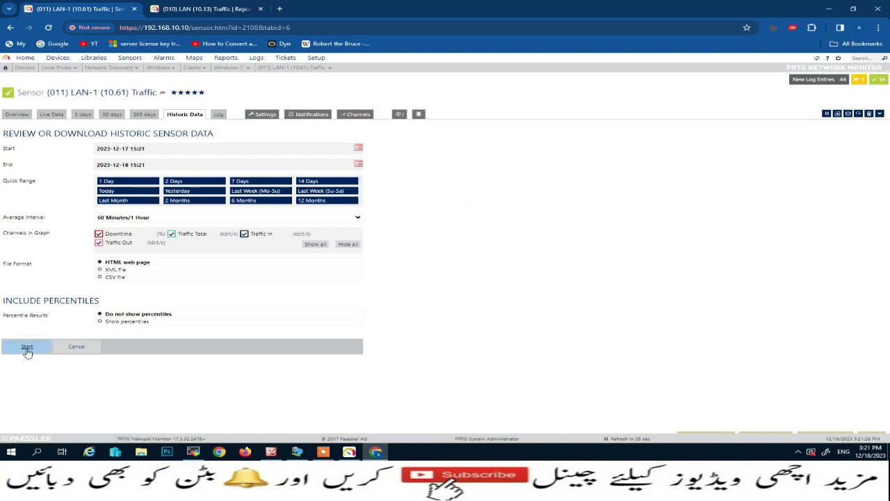
left_click(358, 148)
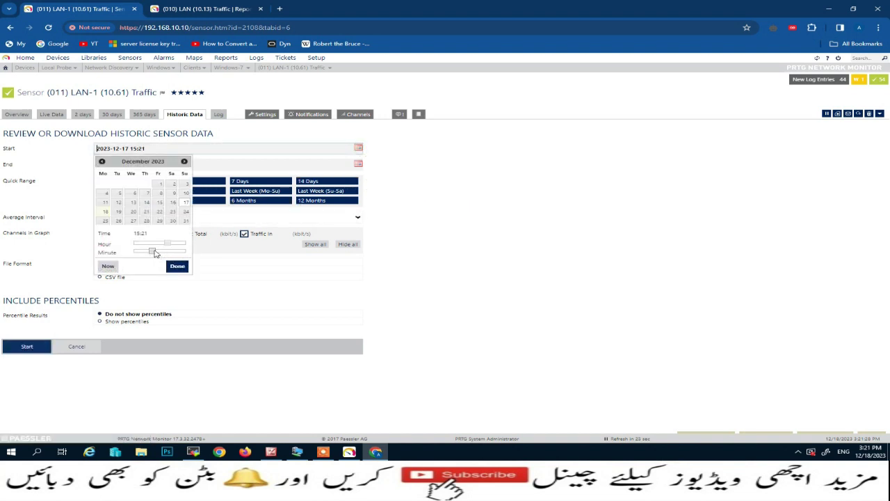
left_click_drag(155, 253, 127, 253)
left_click(176, 266)
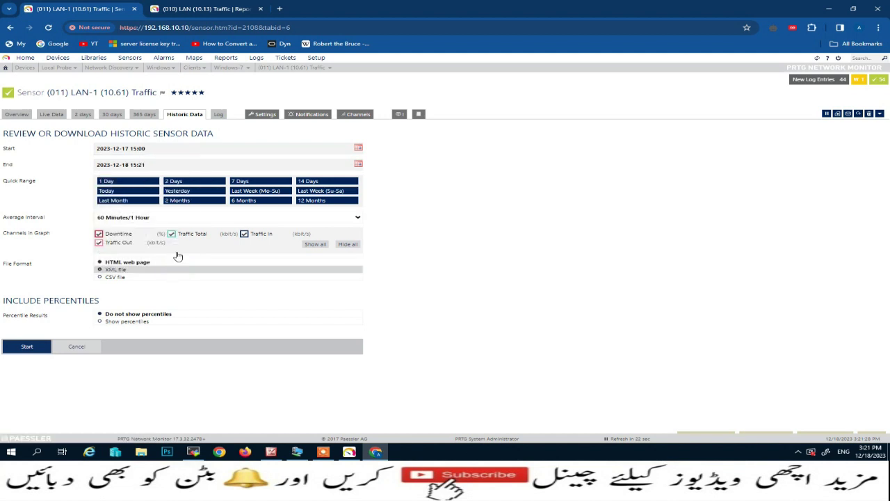
left_click(25, 347)
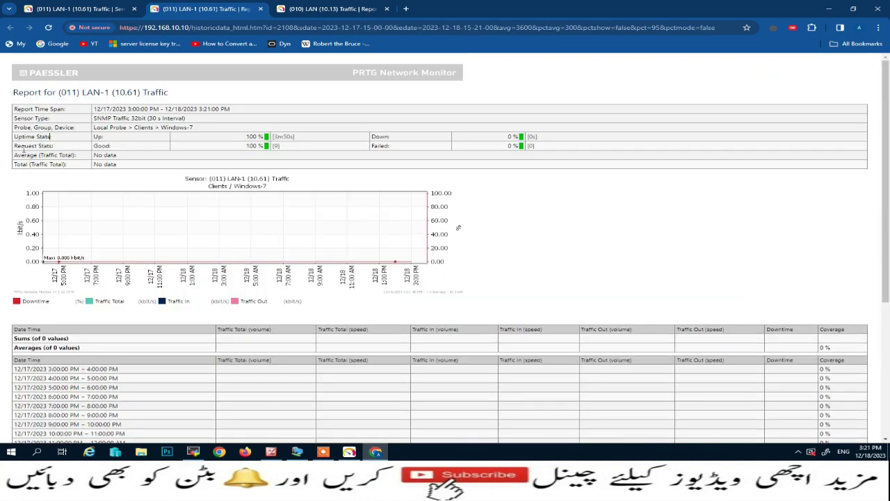
left_click_drag(243, 139, 526, 149)
scroll(525, 214, "down", 5)
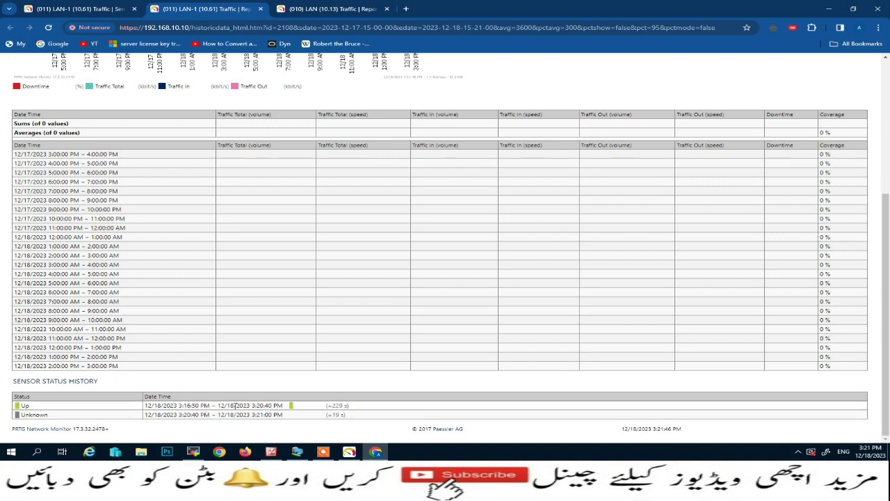
scroll(449, 398, "up", 3)
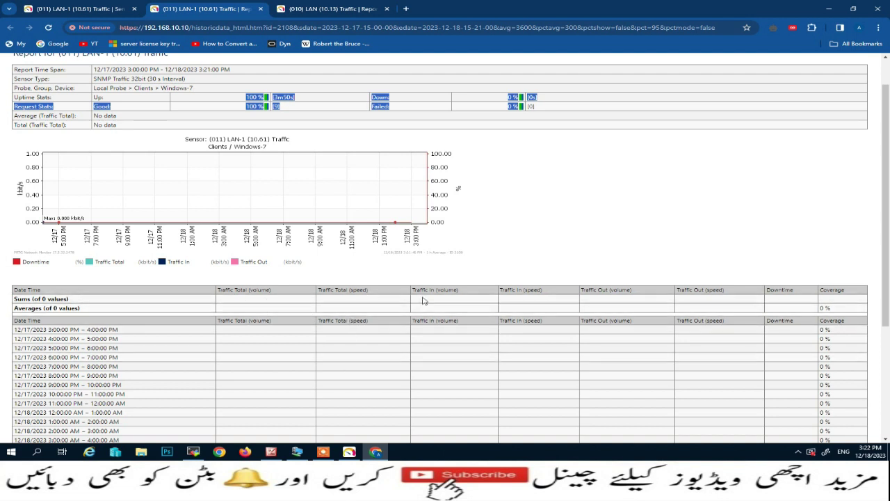
Minimize YouTube on the Windows 7 client and minimize its MobaXterm remote session.
left_click(376, 453)
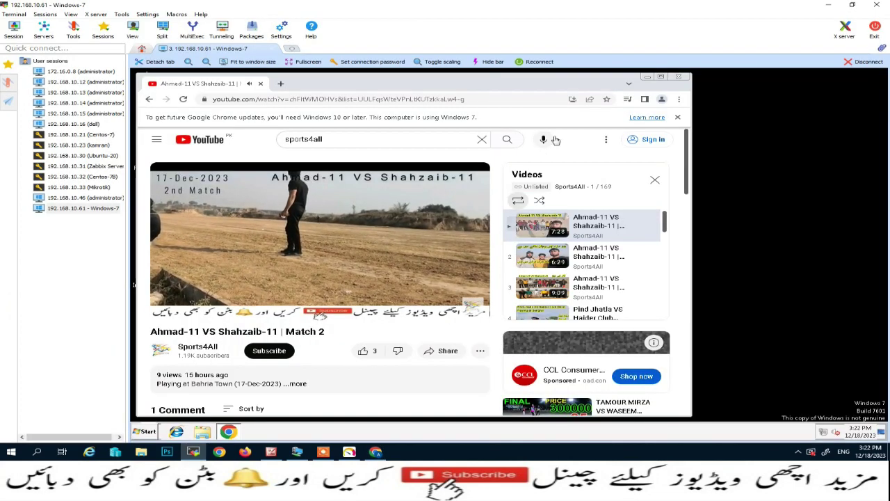
left_click(647, 77)
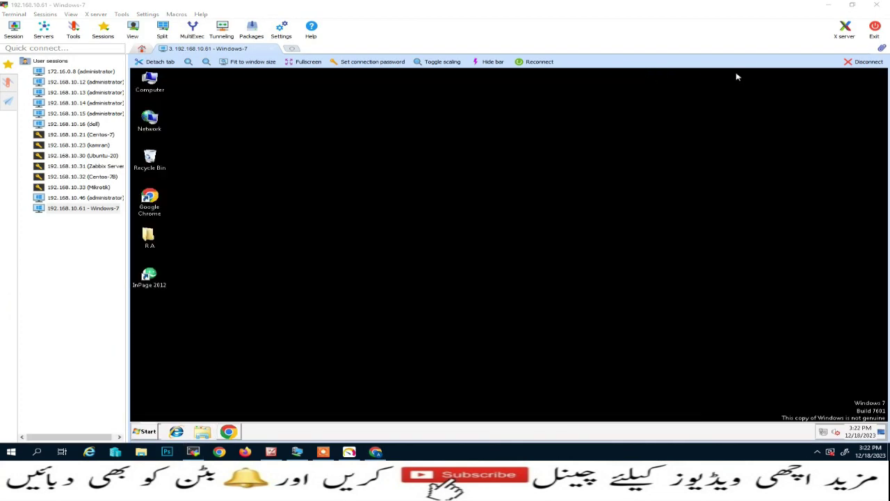
left_click(828, 6)
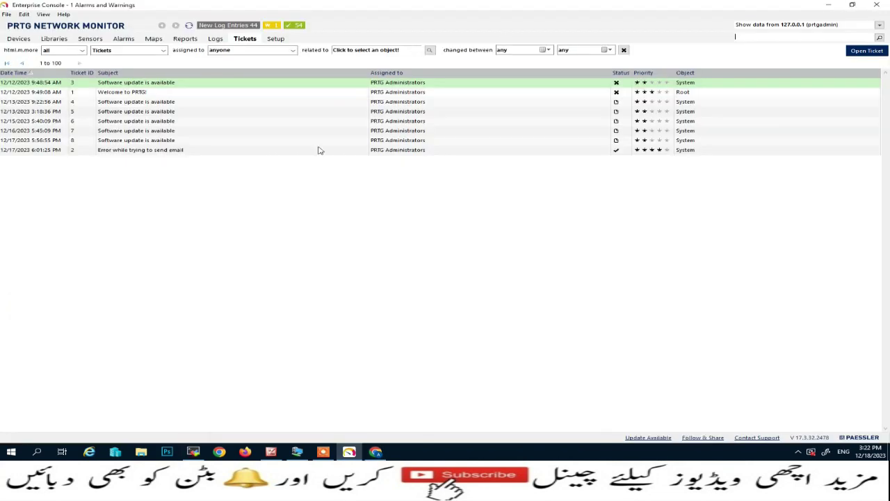
Minimize YouTube in the Windows 10 VM and close the PRTG Enterprise Console.
left_click(297, 452)
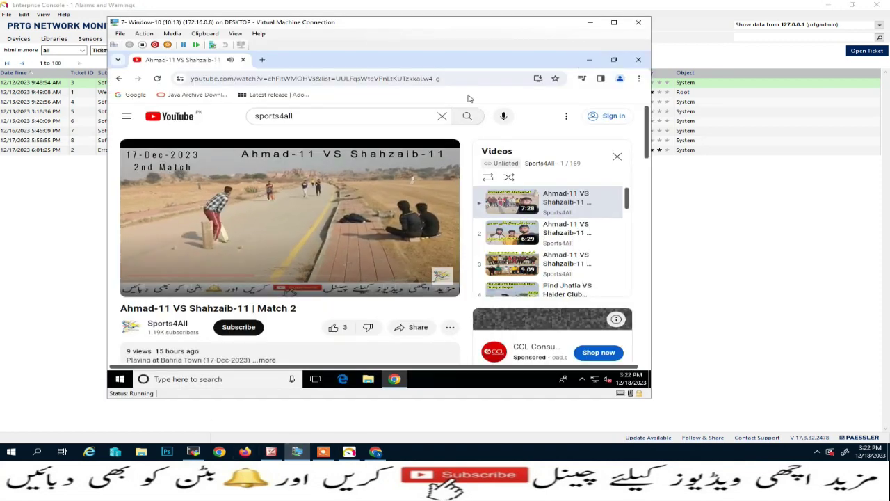
left_click(590, 61)
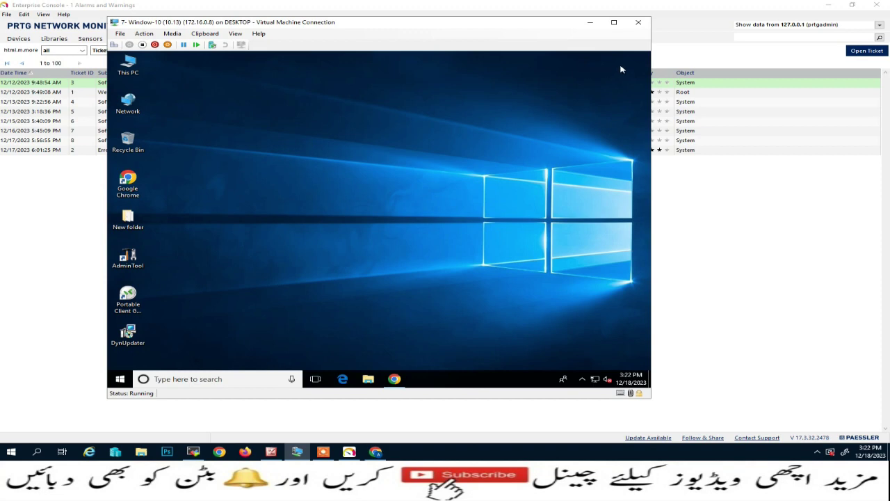
left_click(590, 23)
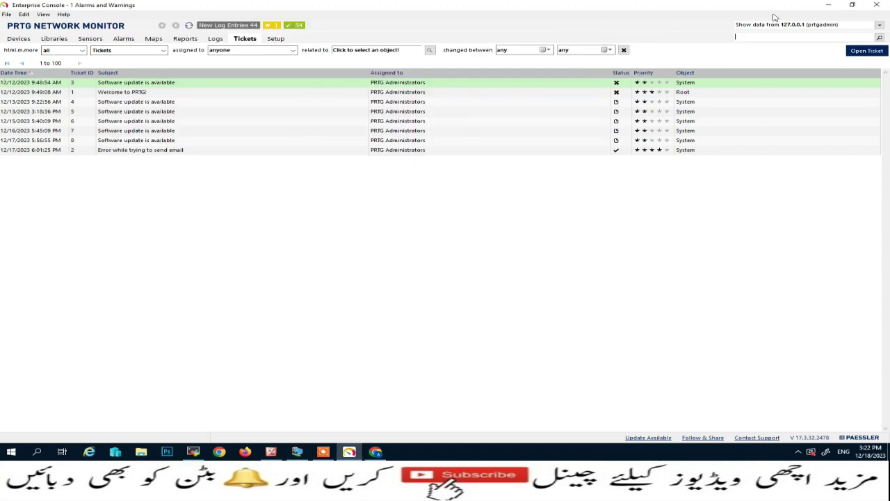
left_click(876, 4)
left_click(351, 451)
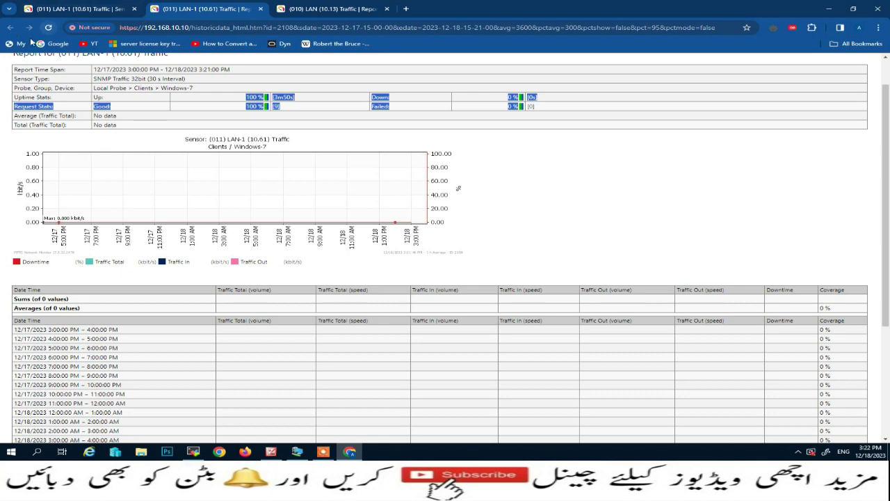
From Devices, check the Windows-7 device (LAN-1 at 8,545 kbit/s), then return to Root.
scroll(164, 127, "up", 1)
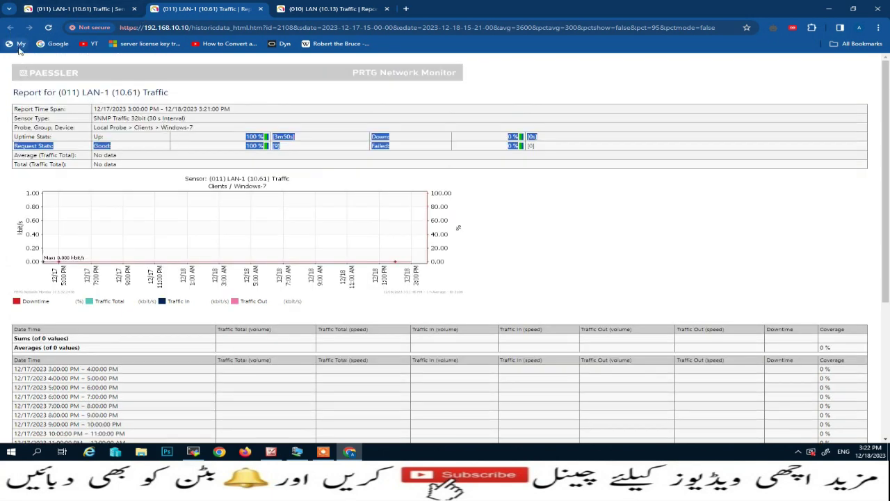
left_click(84, 9)
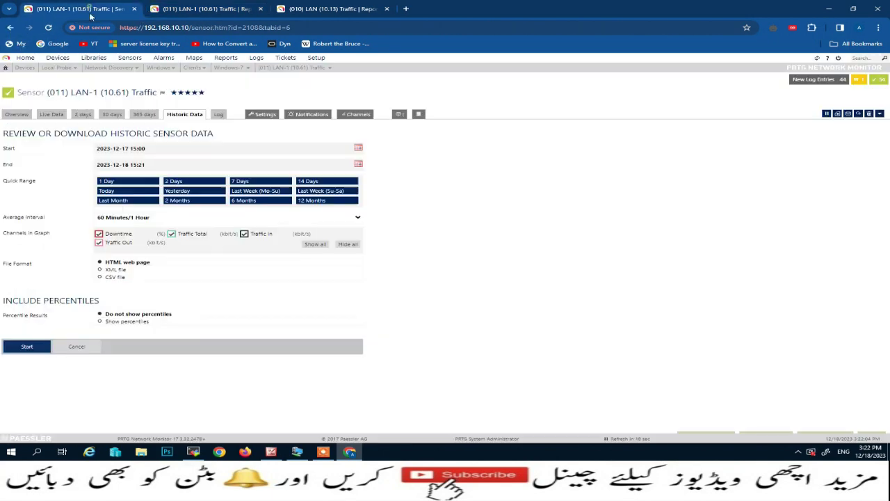
left_click(57, 57)
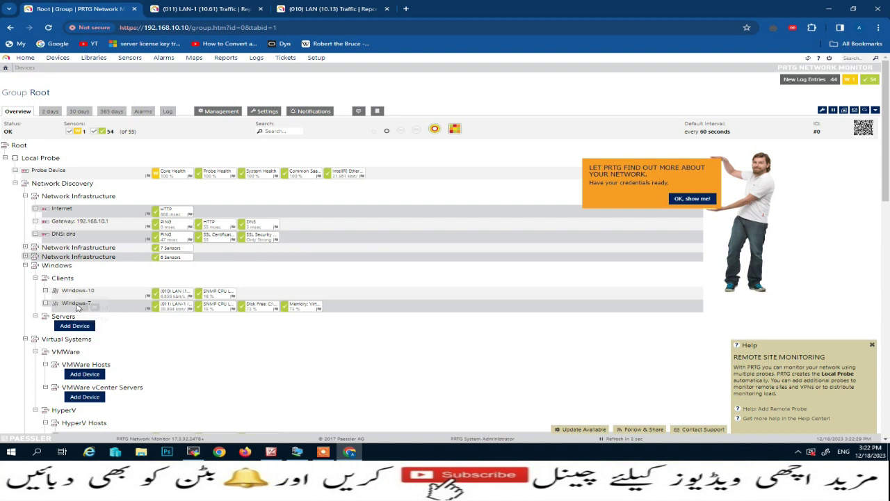
left_click(77, 304)
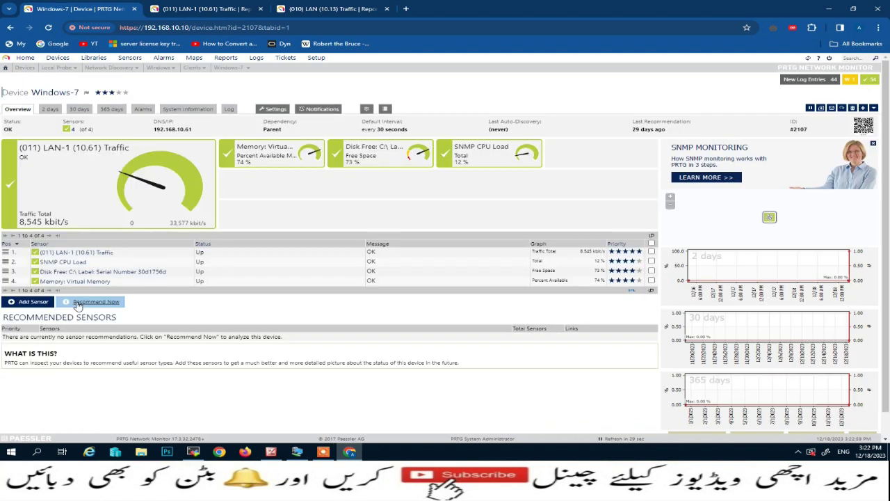
left_click(10, 28)
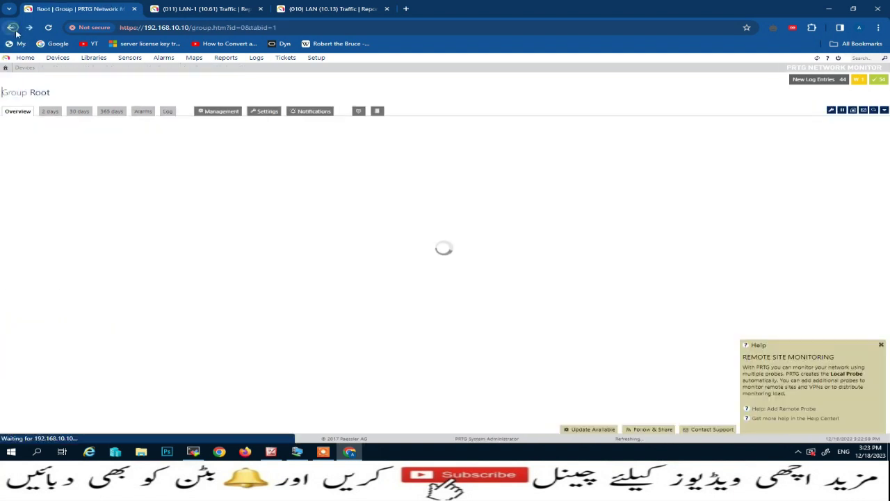